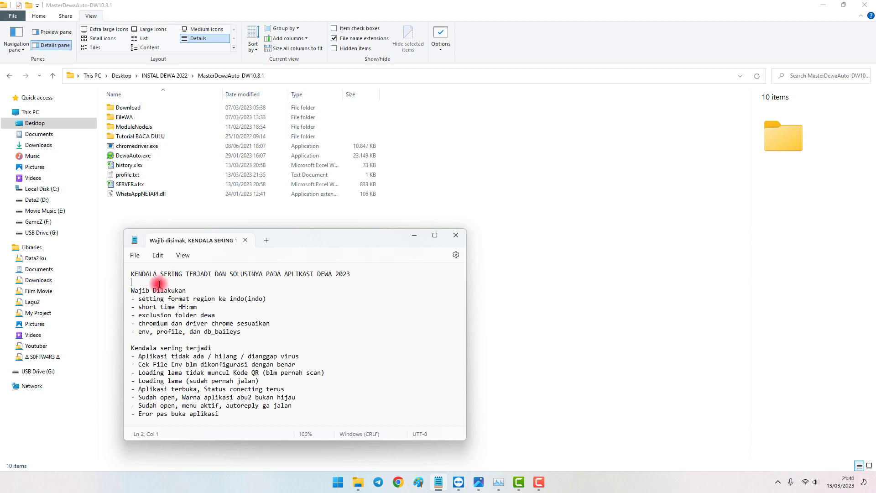
- Review the "Wajib Dilakukan" heading and its region format item in the troubleshooting note
left_click_drag(132, 291, 196, 292)
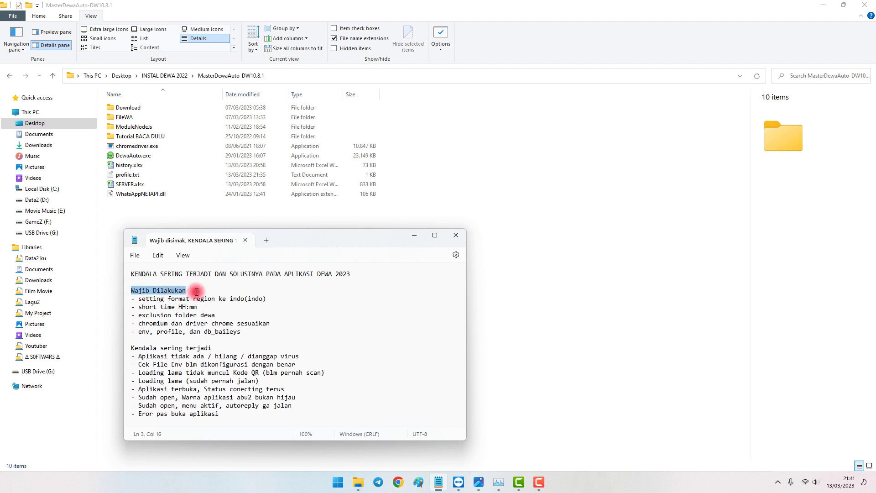
left_click(183, 300)
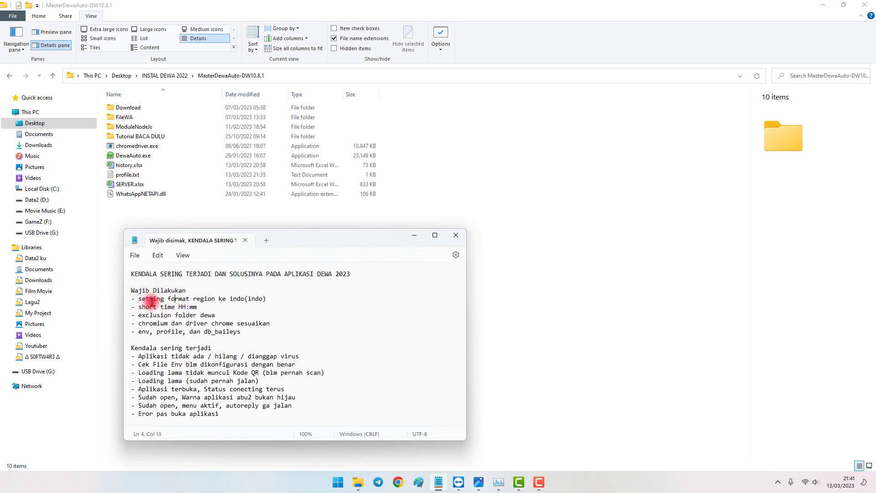
left_click_drag(146, 300, 270, 299)
left_click(271, 299)
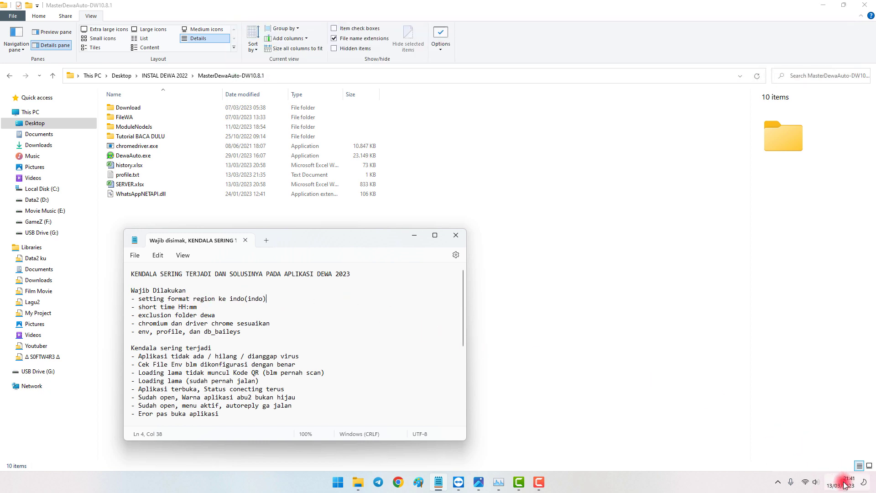
- Open the Windows language and region settings by way of the date and time settings
right_click(828, 479)
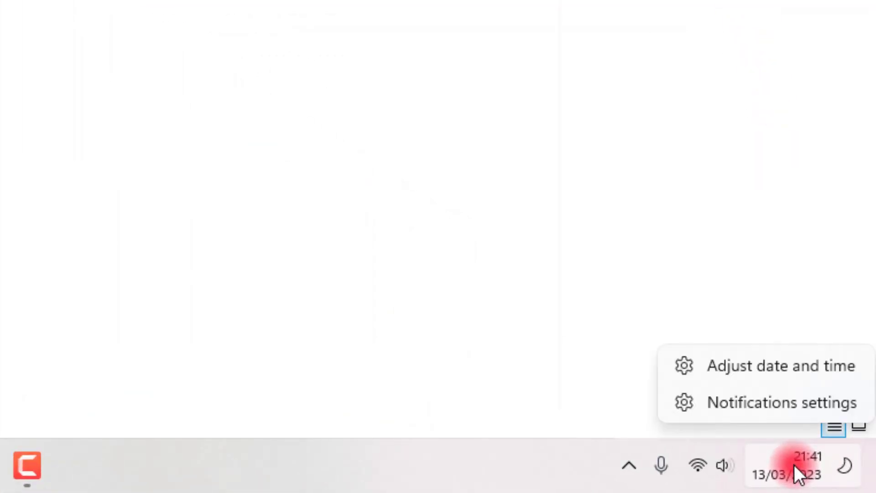
left_click(746, 371)
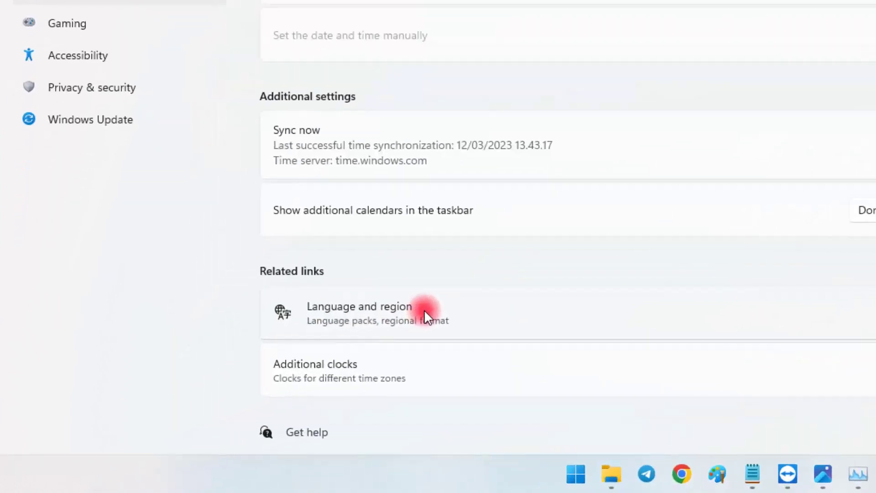
left_click(239, 391)
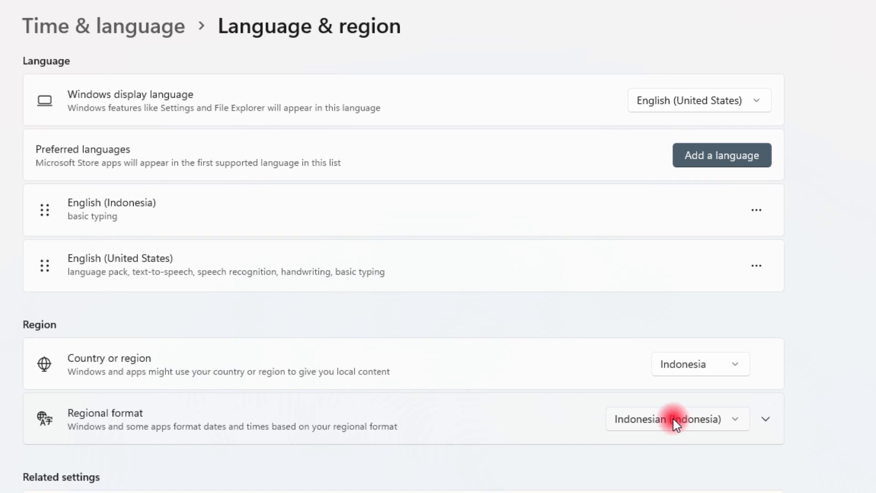
- Set the country or region to Indonesia and the regional format to Indonesian (Indonesia)
left_click(702, 368)
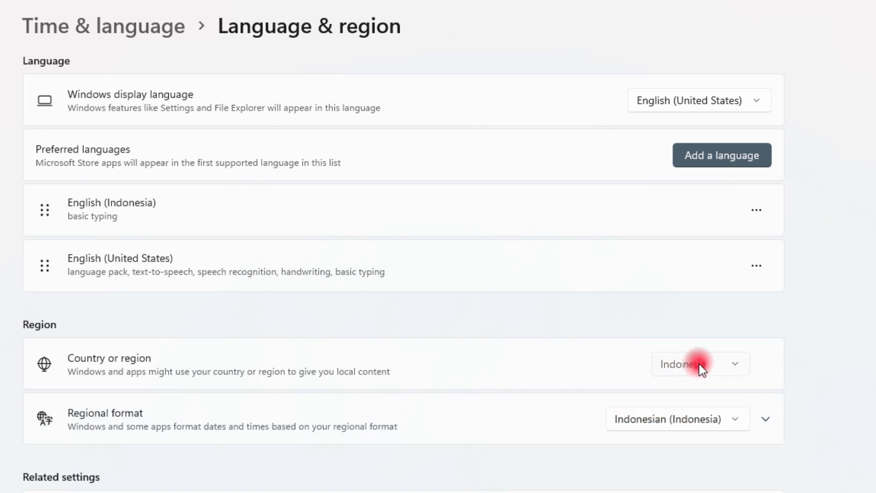
left_click(695, 365)
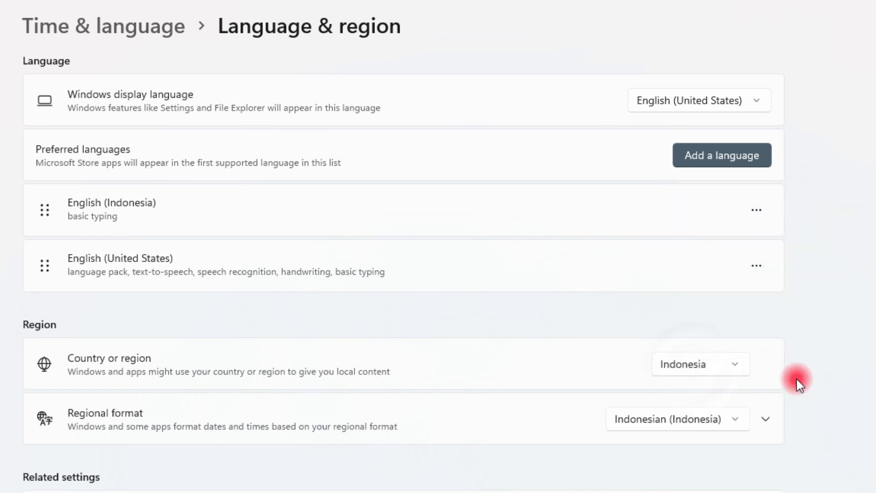
left_click(671, 421)
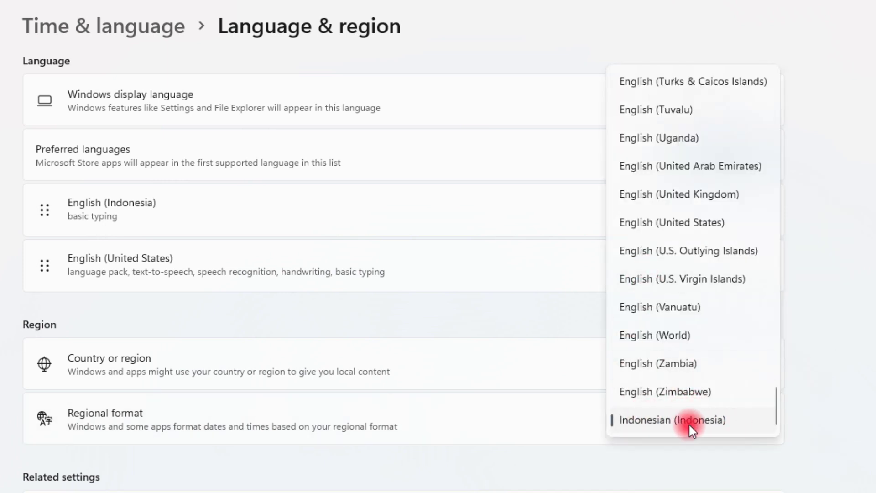
left_click(632, 422)
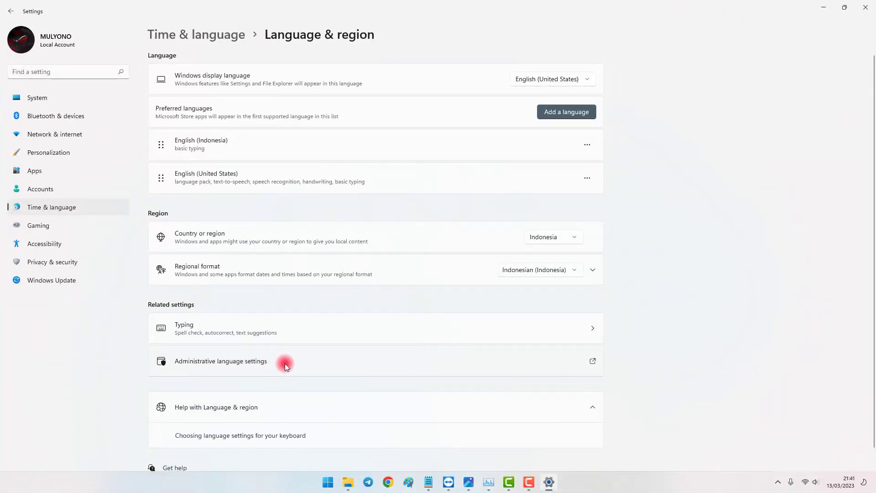
left_click(531, 268)
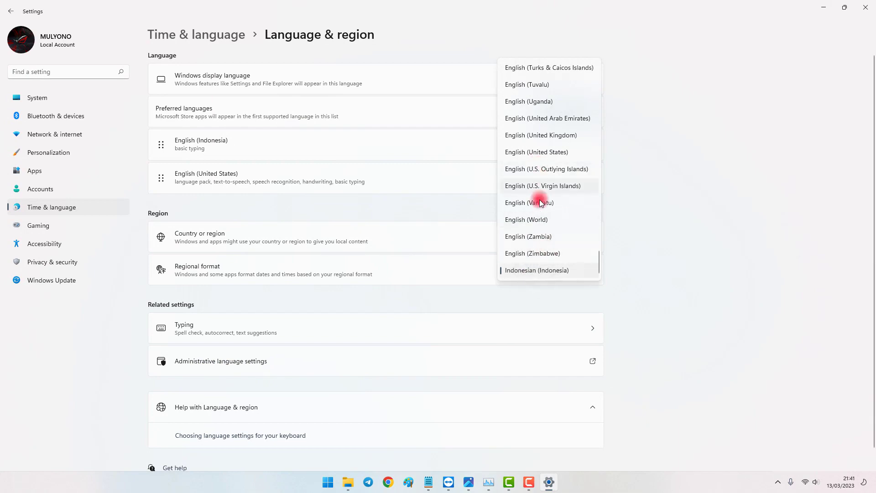
left_click(548, 273)
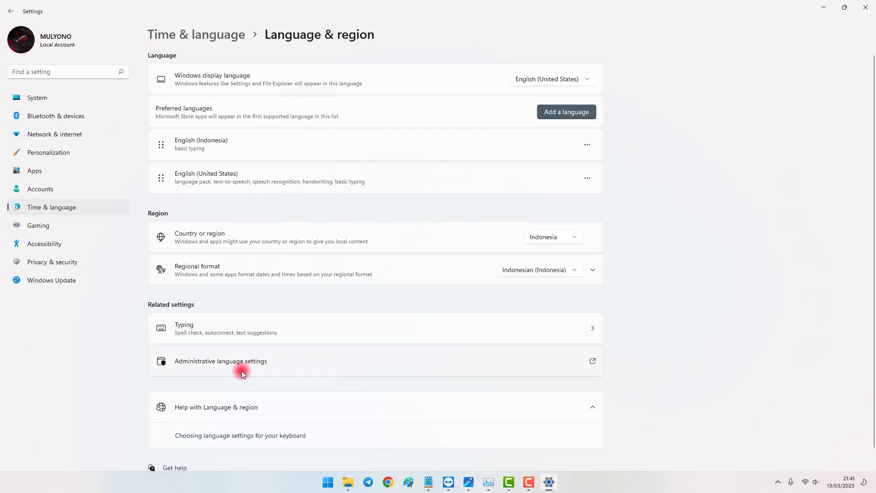
- In the administrative language settings, choose Indonesian (Indonesia) as the Region format and confirm it
left_click(209, 365)
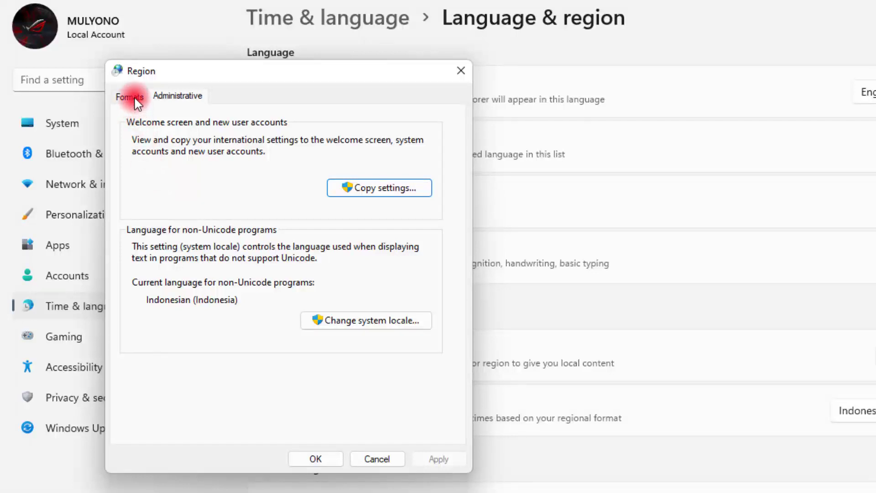
left_click(135, 98)
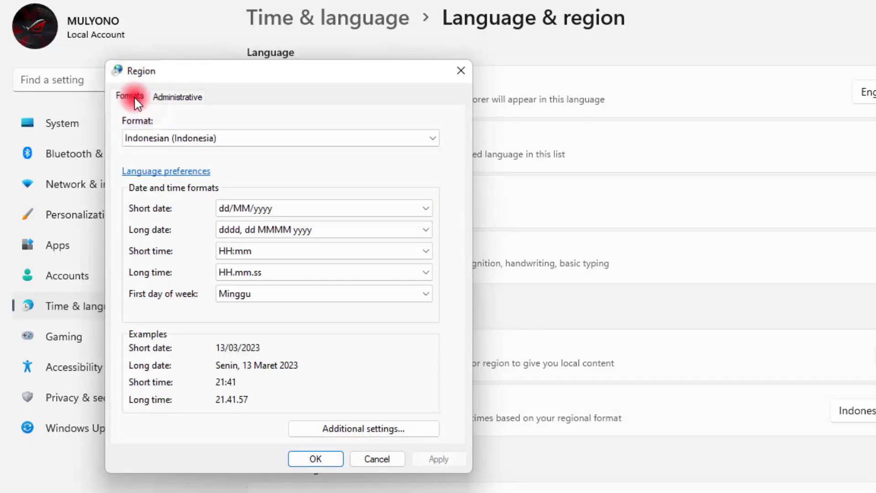
left_click(171, 136)
scroll(201, 155, "up", 1)
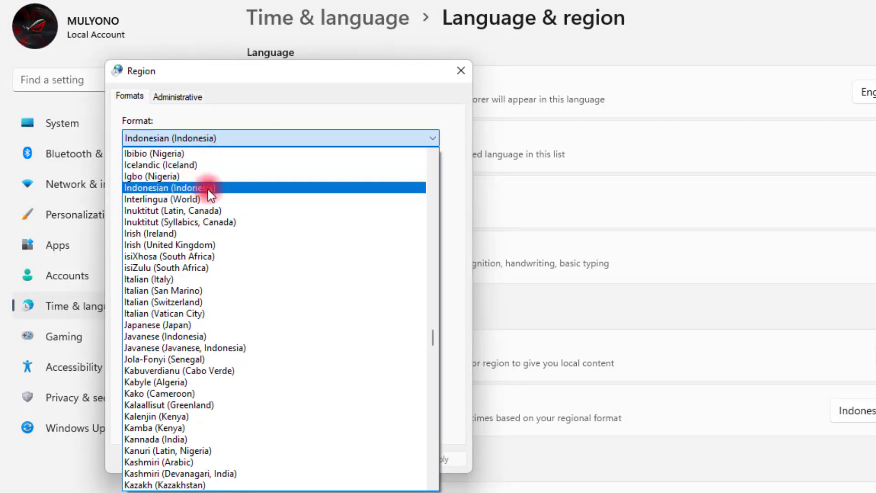
left_click(187, 187)
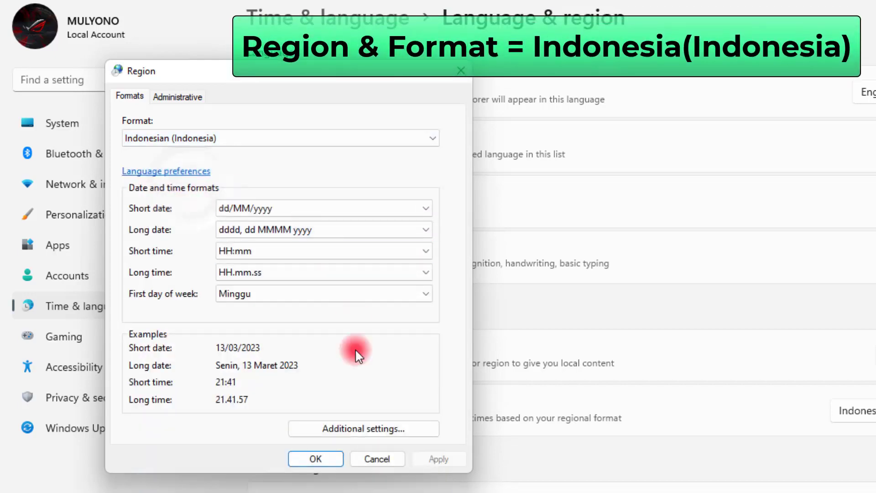
left_click(315, 459)
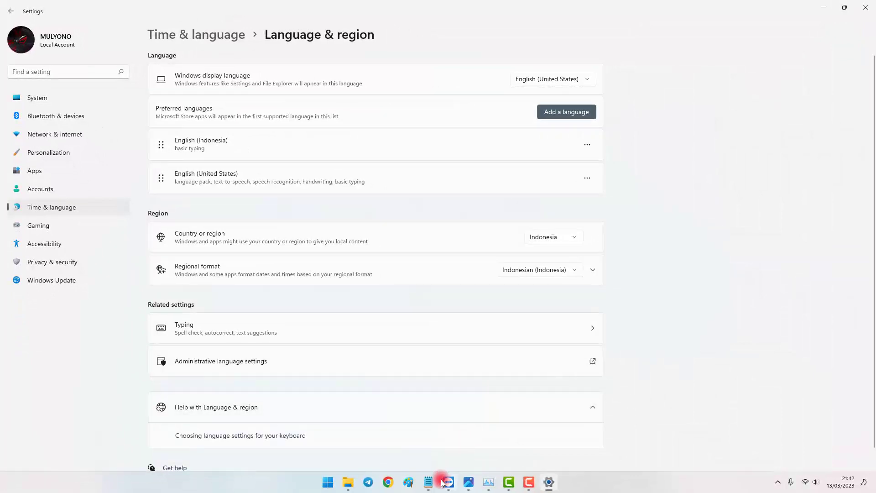
- Switch to Notepad and review the region format and "short time HH:mm" items of the required settings
left_click(420, 474)
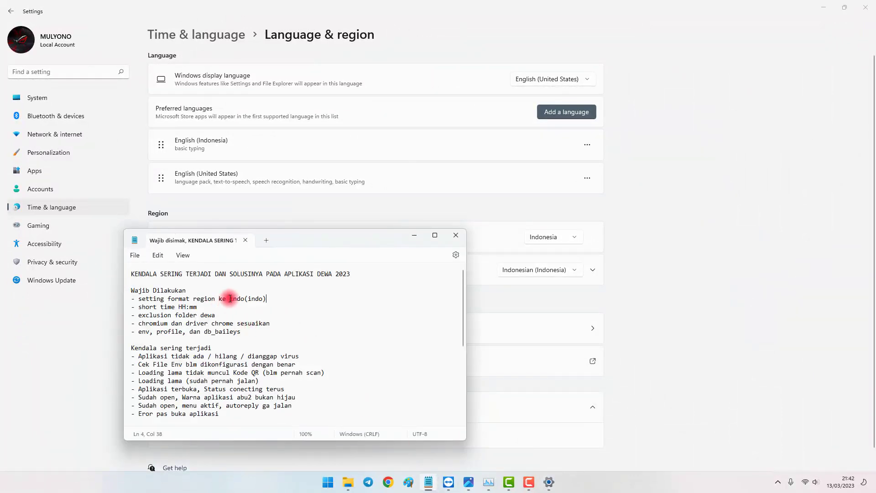
left_click_drag(230, 299, 252, 299)
left_click(269, 298)
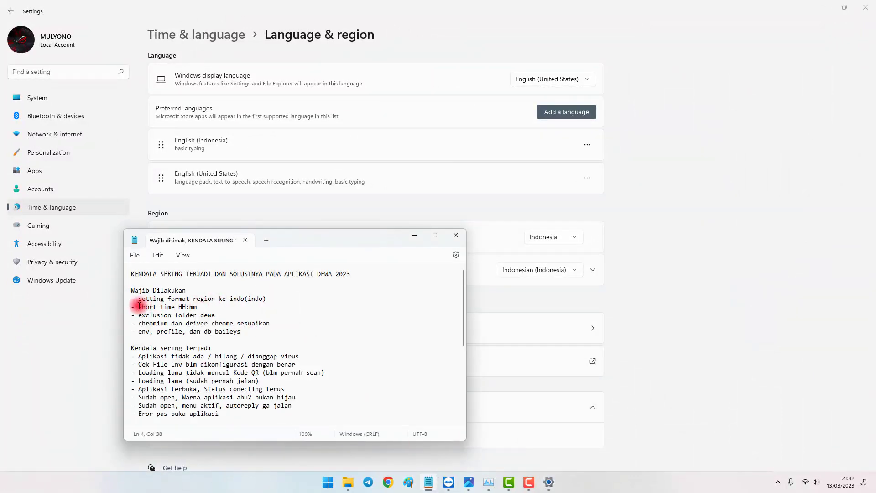
left_click_drag(138, 307, 203, 308)
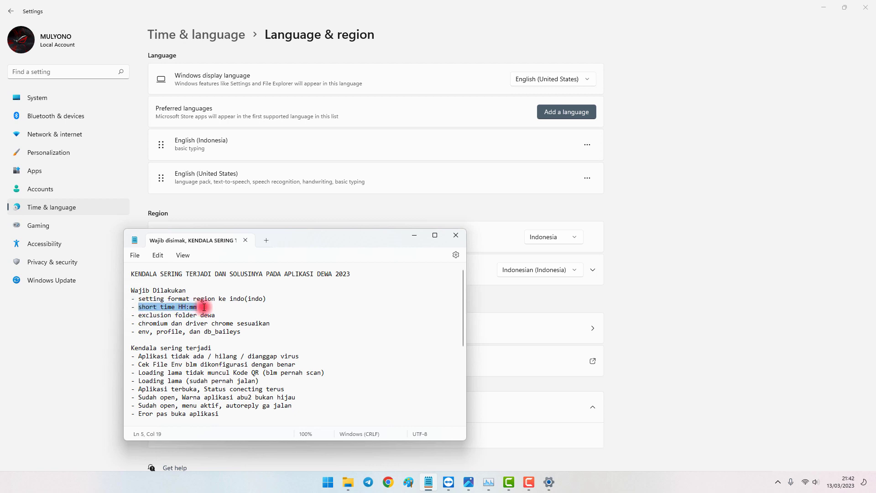
left_click(204, 307)
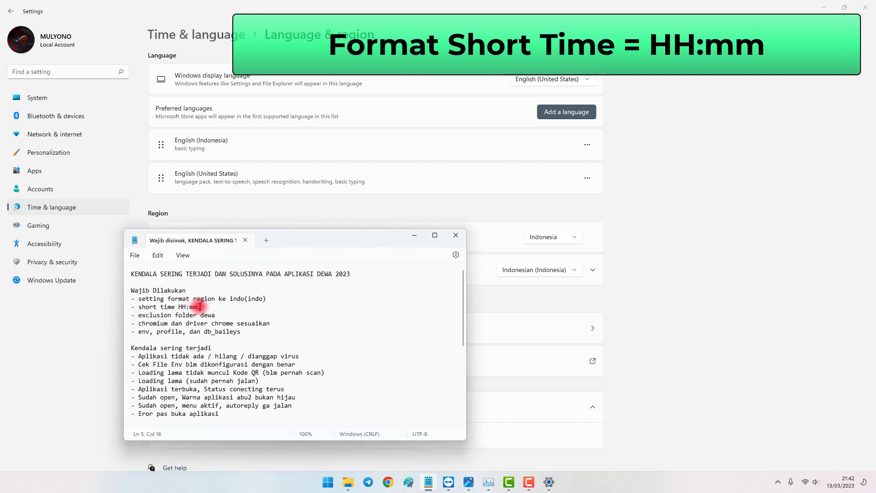
left_click_drag(202, 308, 137, 306)
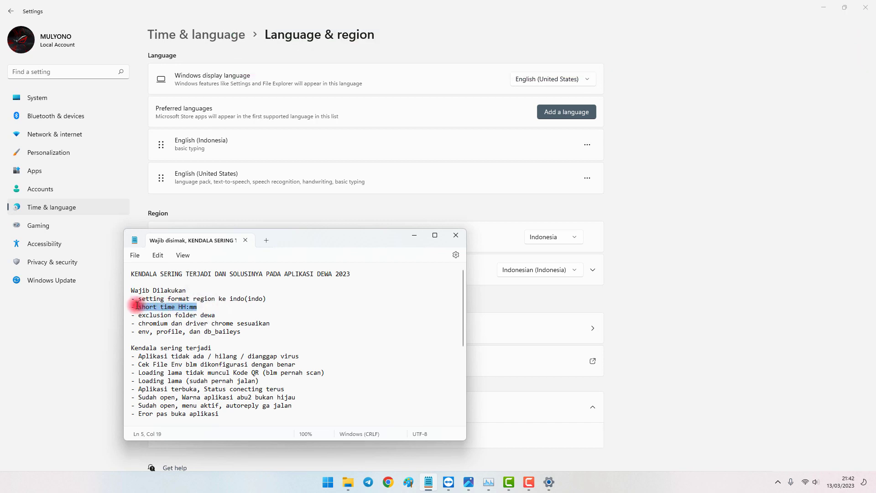
left_click(205, 306)
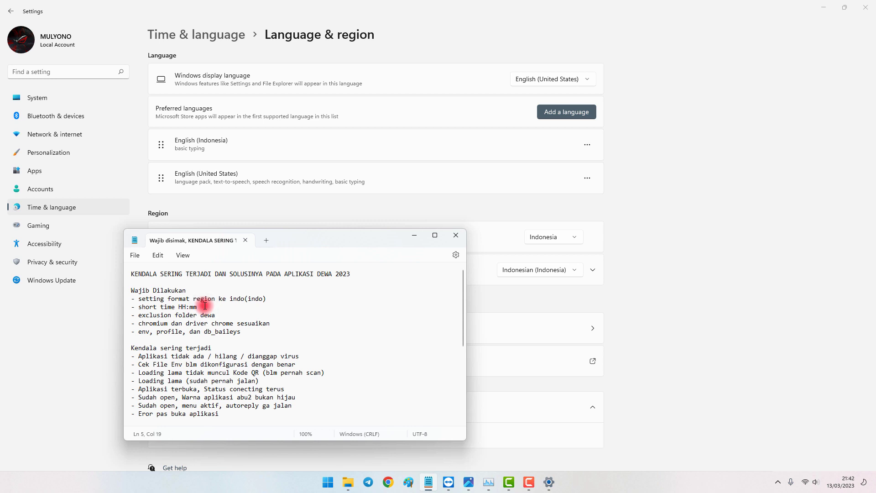
left_click_drag(206, 306, 137, 306)
left_click(205, 307)
- Return to Settings and open the time format customization of the Region formats
left_click(653, 341)
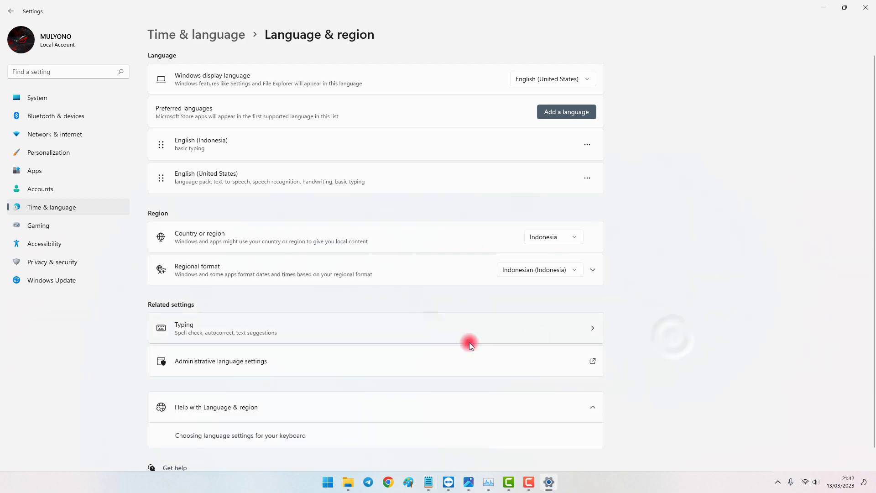
left_click(226, 362)
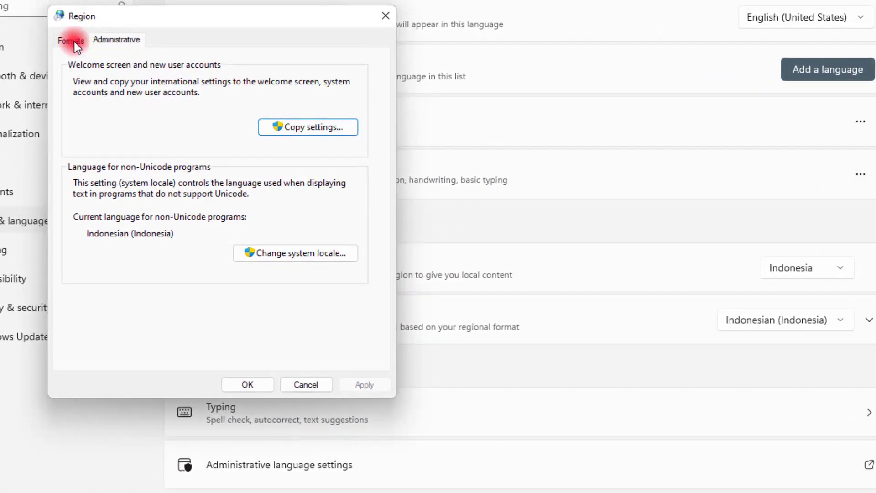
left_click(73, 41)
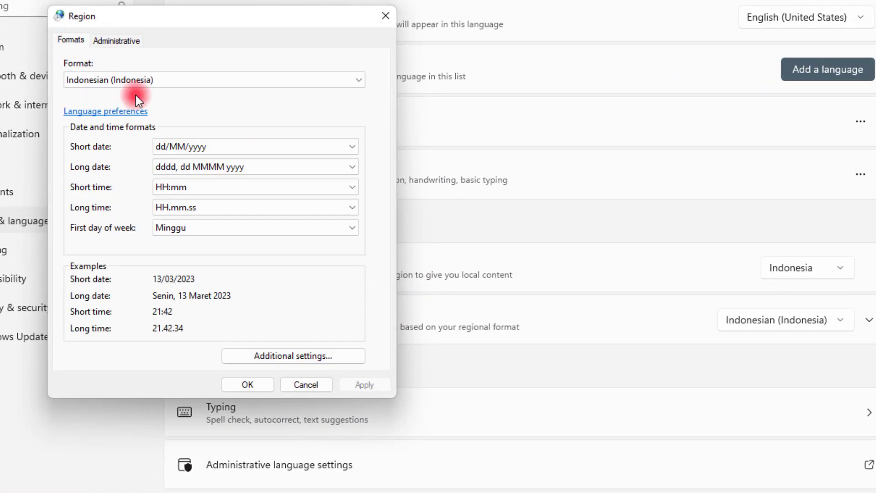
left_click(290, 359)
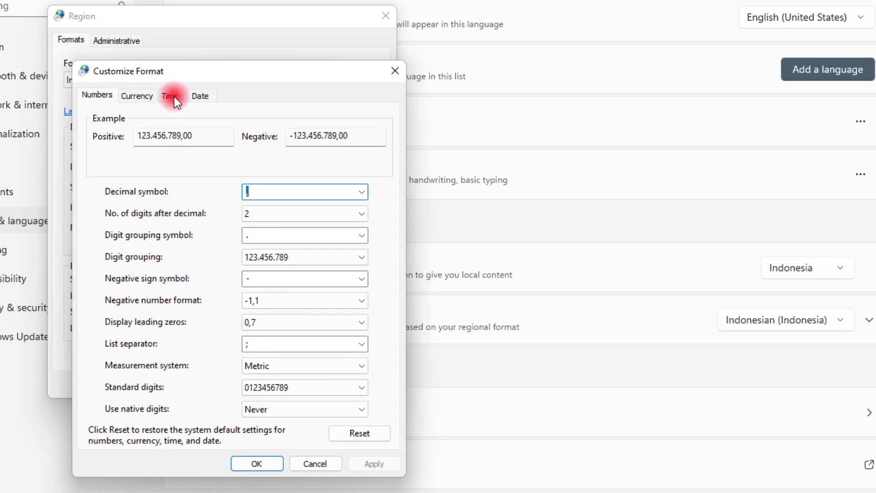
left_click(172, 97)
- Set the short time format to HH:mm with a colon separator and confirm both format dialogs
left_click(210, 201)
left_click(186, 204)
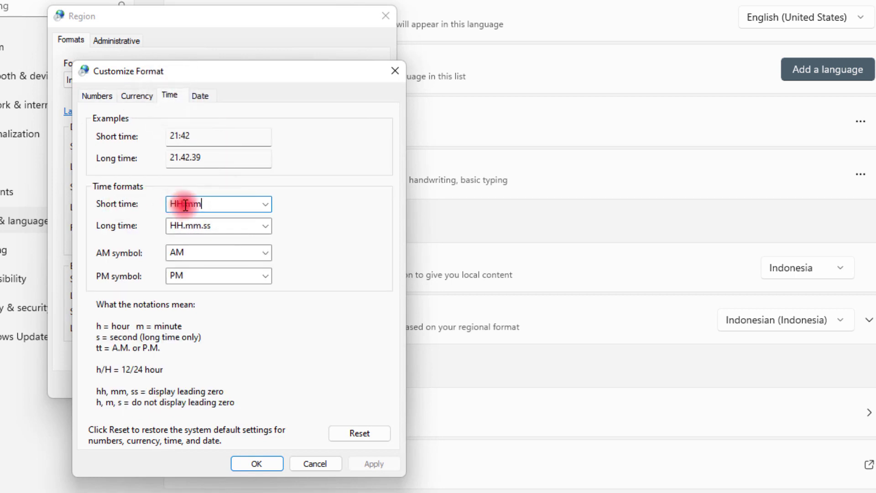
left_click(195, 203)
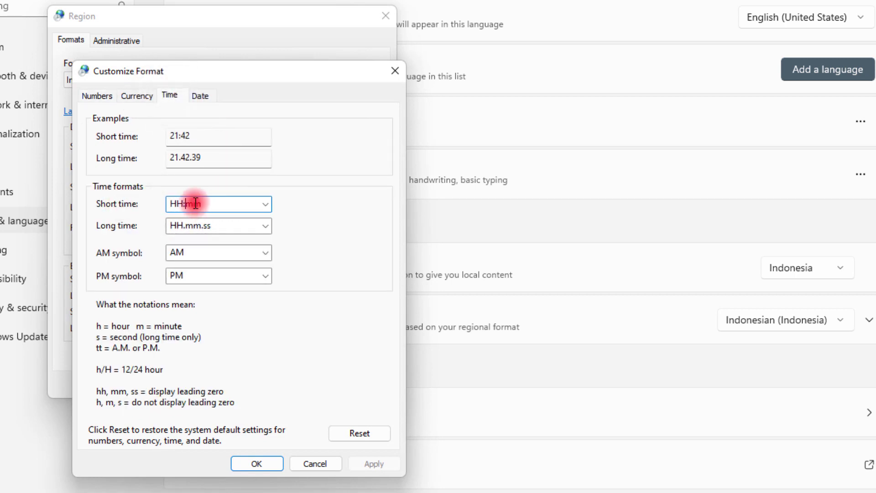
key("BackSpace")
type(".")
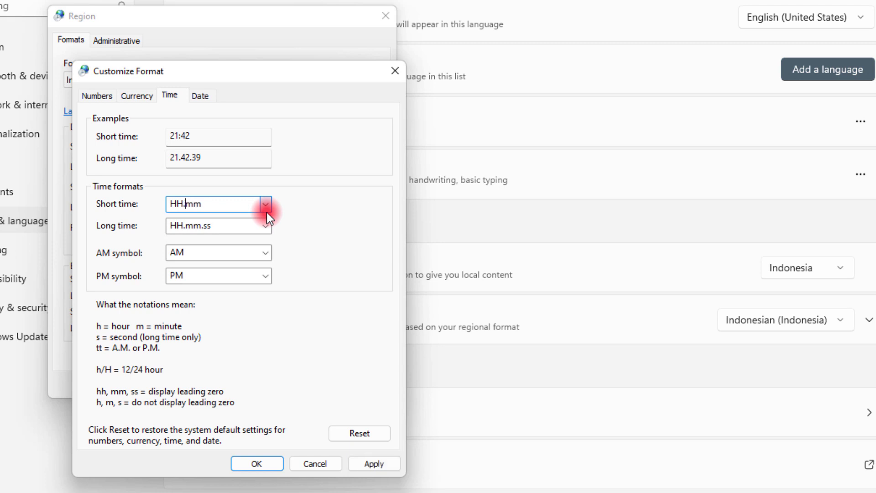
key("BackSpace")
type(":")
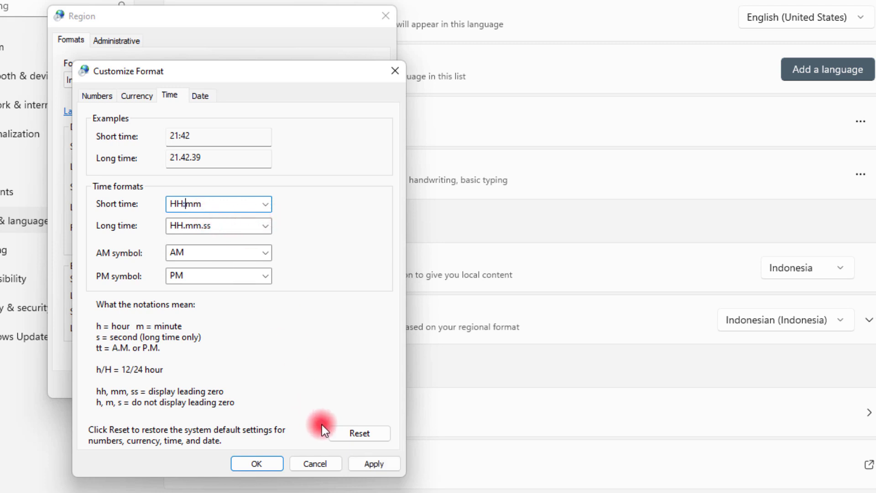
left_click(260, 465)
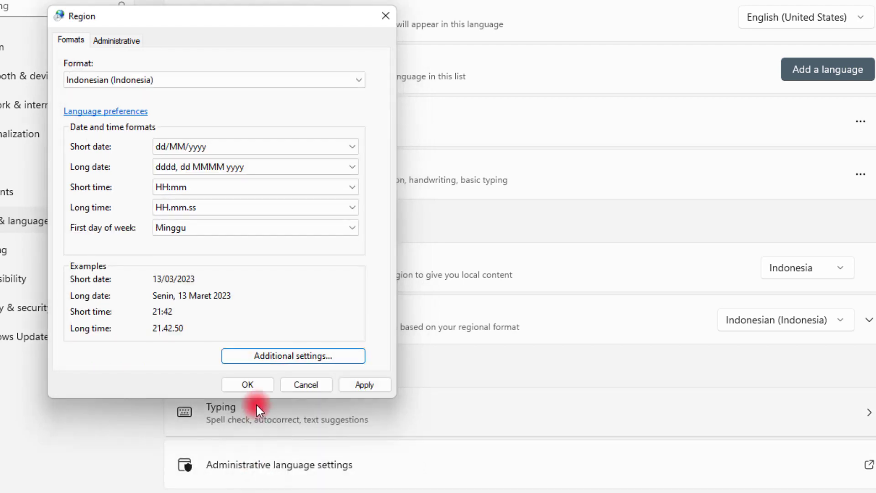
left_click(256, 386)
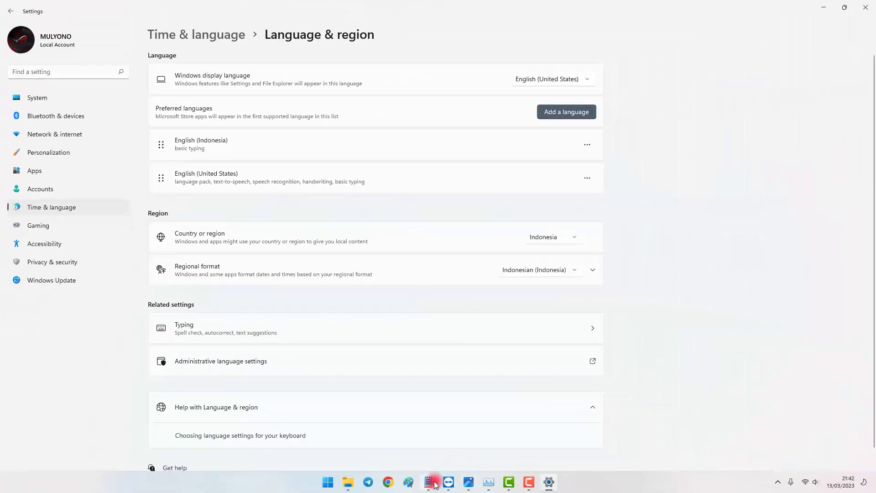
- Switch back to Notepad and highlight the "short time HH:mm" item in the checklist
key("alt+Tab")
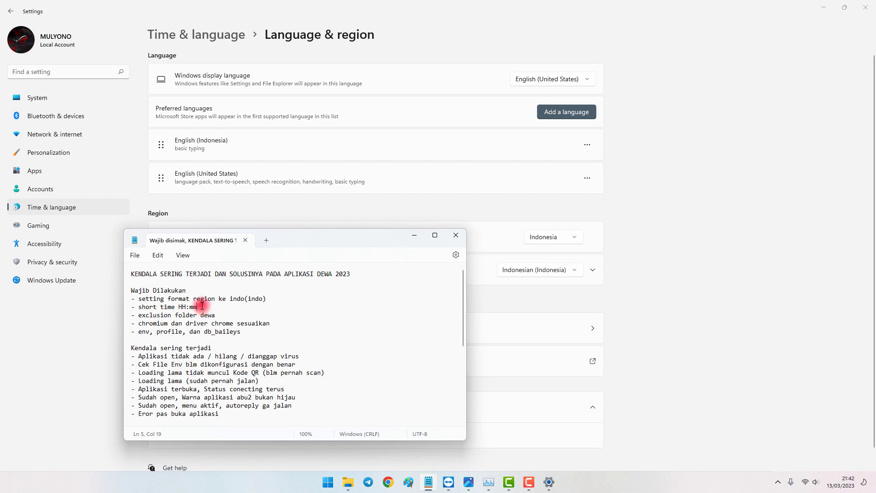
left_click_drag(197, 306, 143, 309)
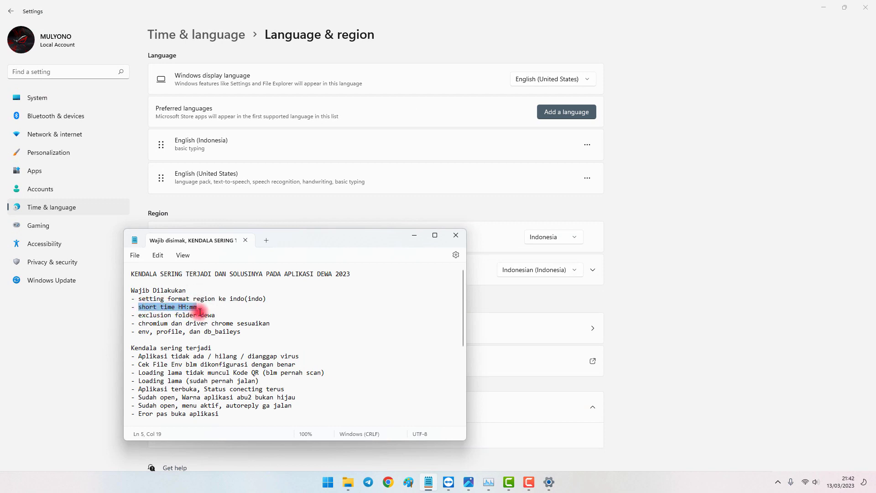
- Highlight the "exclusion folder dewa" item in the Notepad checklist and close the Settings window
left_click(224, 316)
left_click_drag(223, 316, 140, 316)
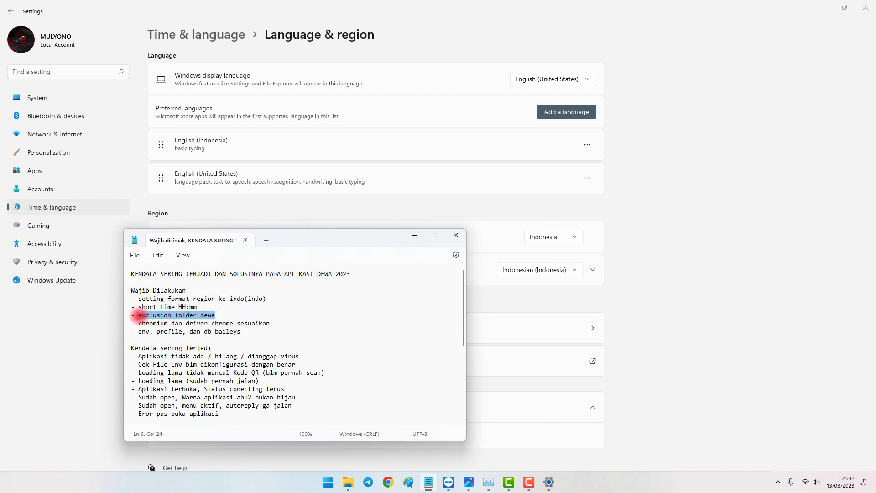
left_click(215, 315)
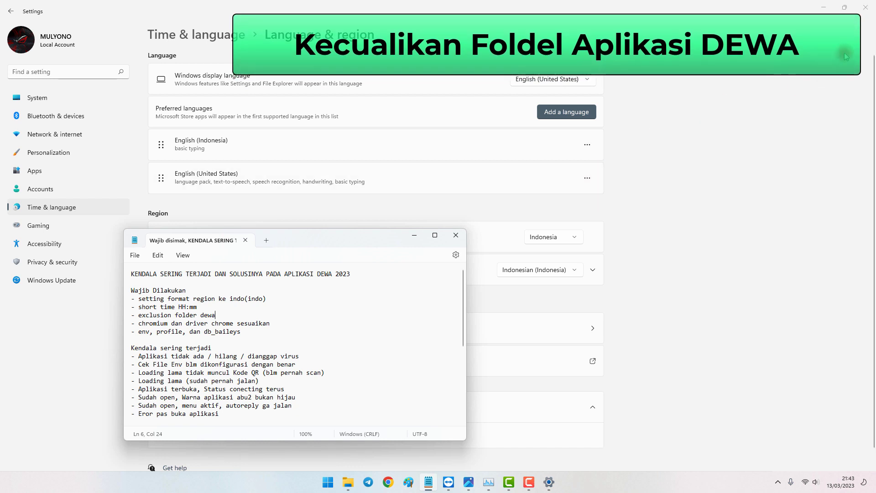
left_click(866, 7)
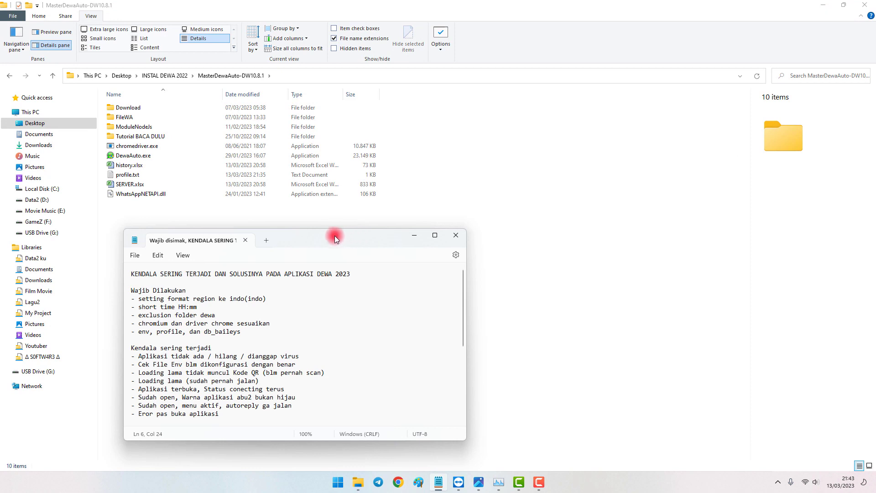
left_click_drag(335, 235, 321, 220)
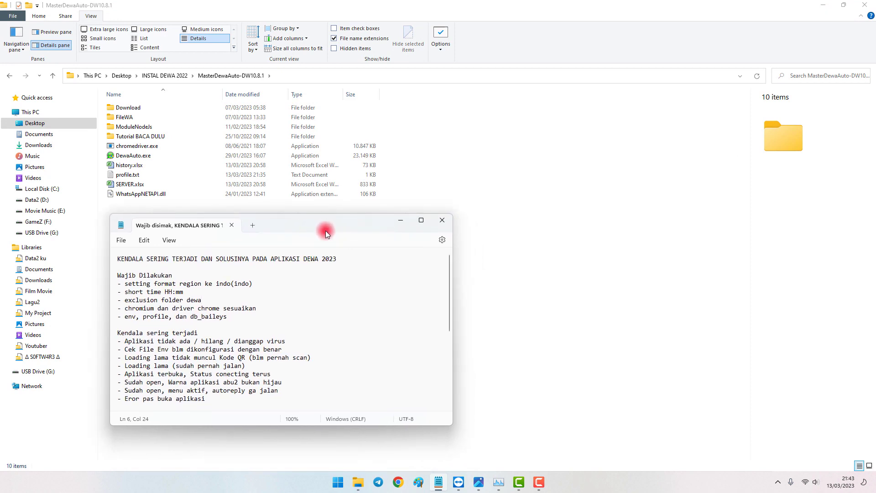
- Search Windows for the security app and open Windows Security
left_click(338, 482)
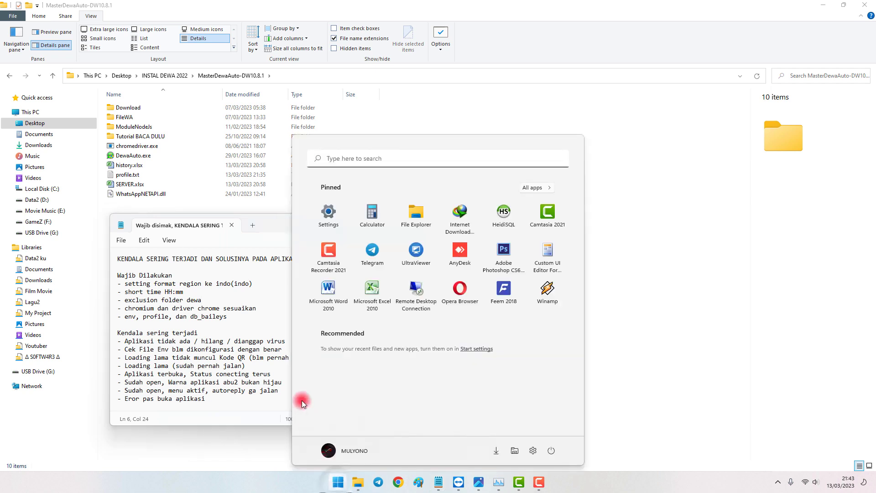
left_click(695, 376)
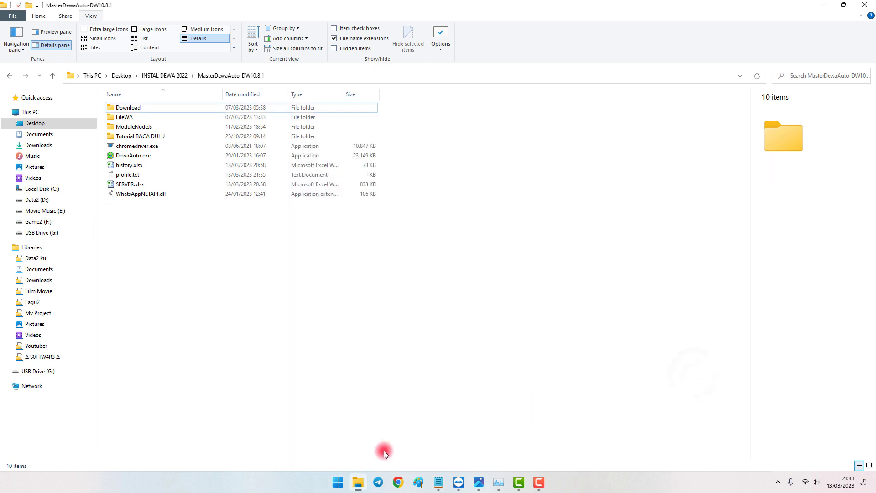
left_click(338, 482)
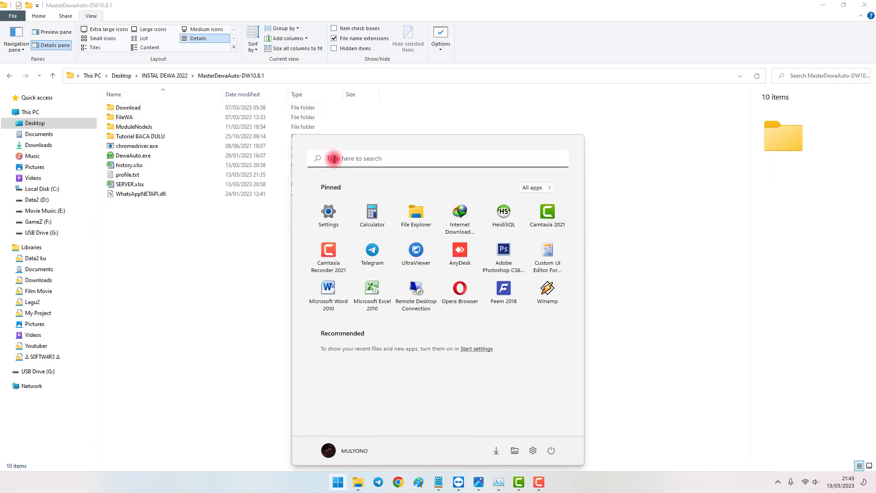
type("secu")
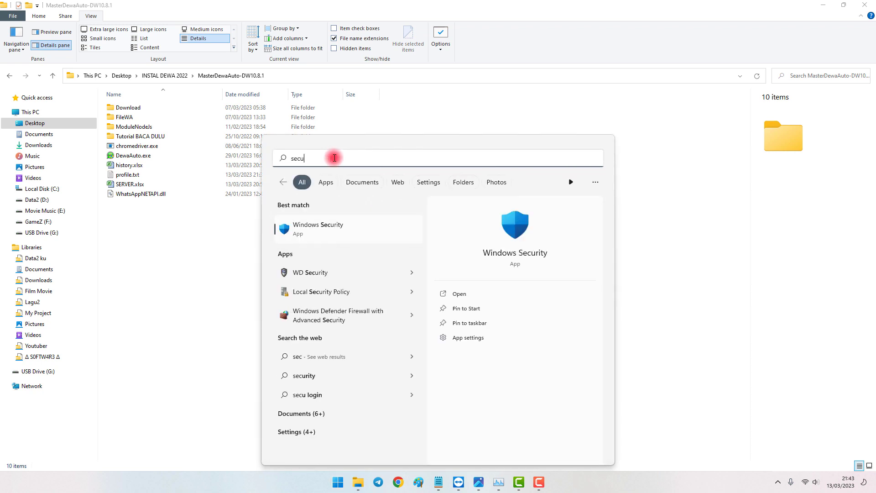
type("ry")
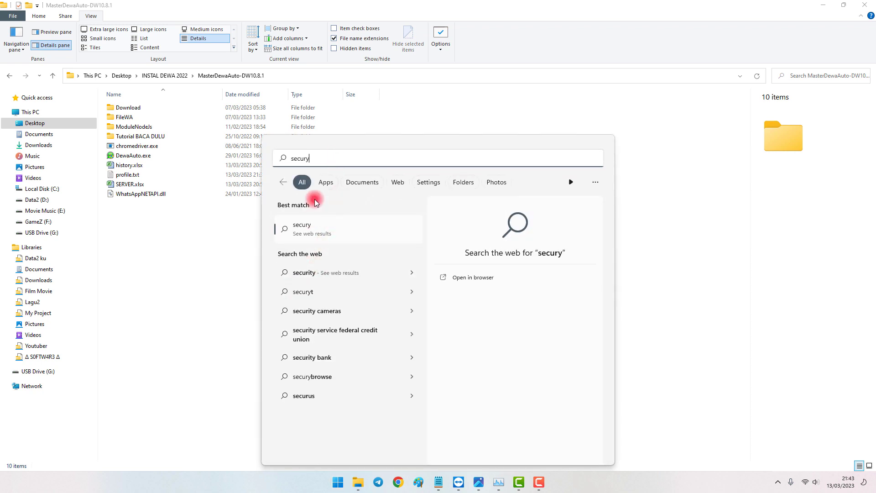
key("BackSpace")
left_click(320, 224)
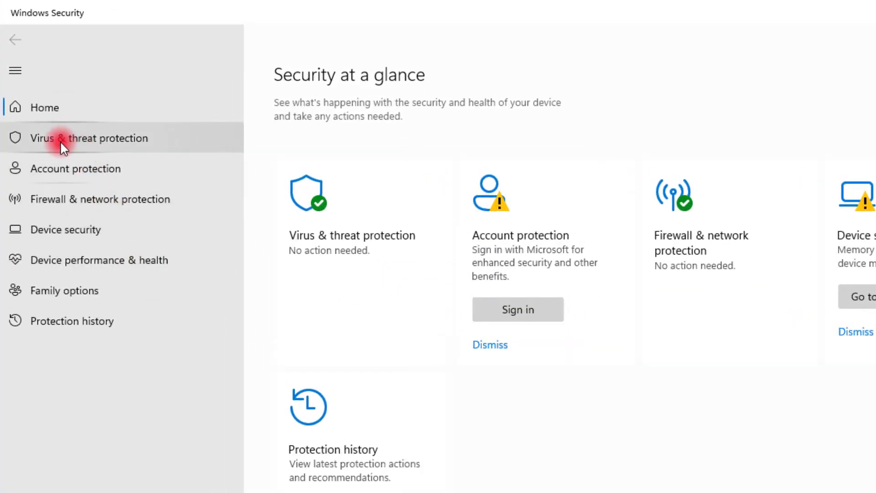
- Open the Exclusions list from the Virus & threat protection settings
left_click(60, 141)
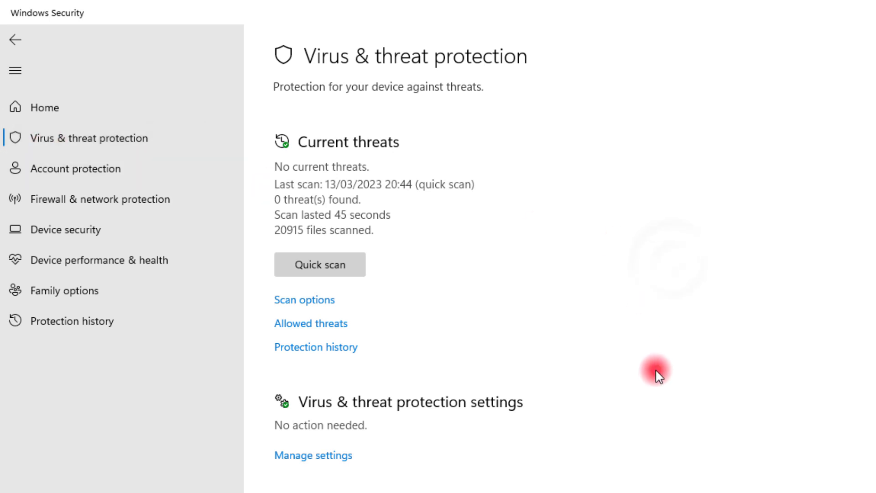
left_click(320, 456)
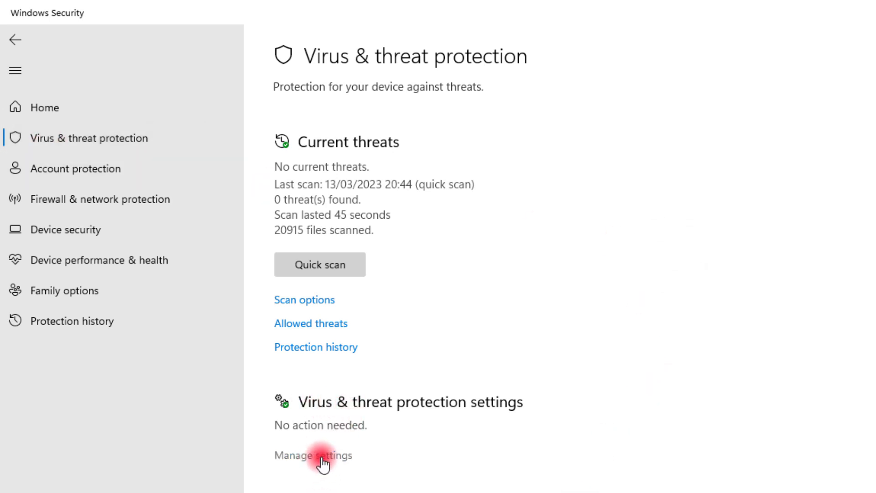
scroll(302, 292, "down", 3)
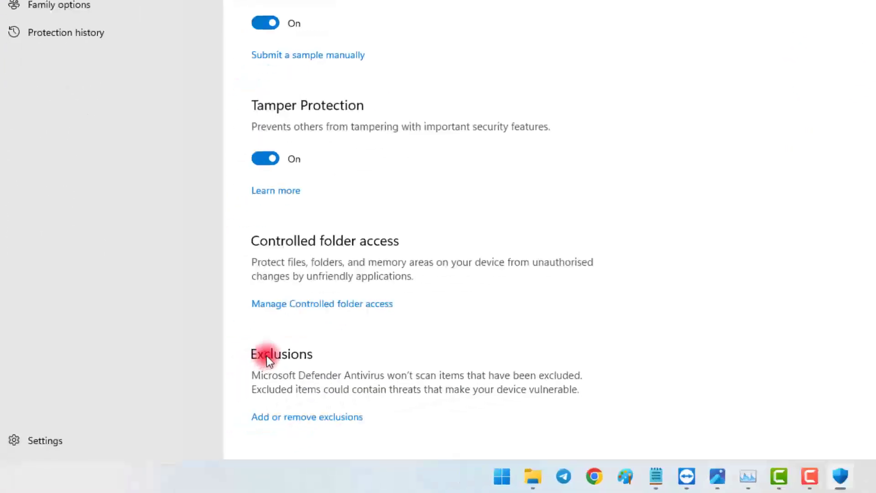
left_click(322, 408)
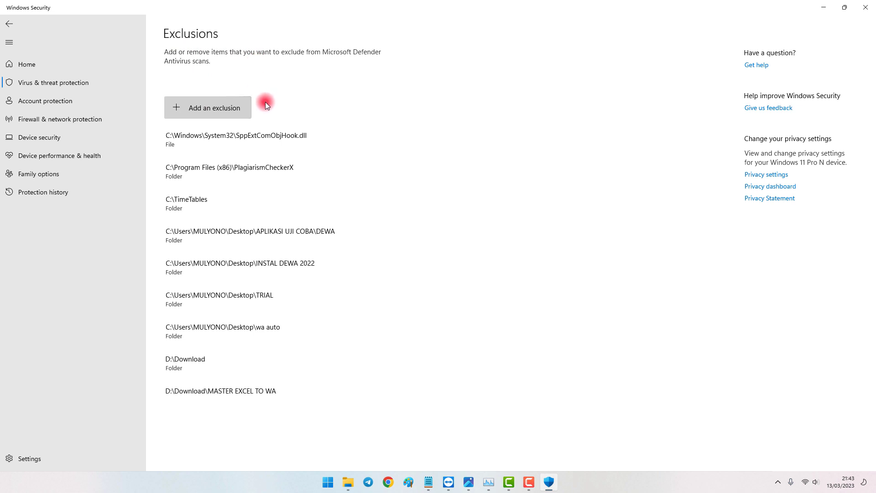
- Add the Desktop folder INSTAL DEWA 2022 as a folder exclusion, then close Windows Security
left_click(193, 108)
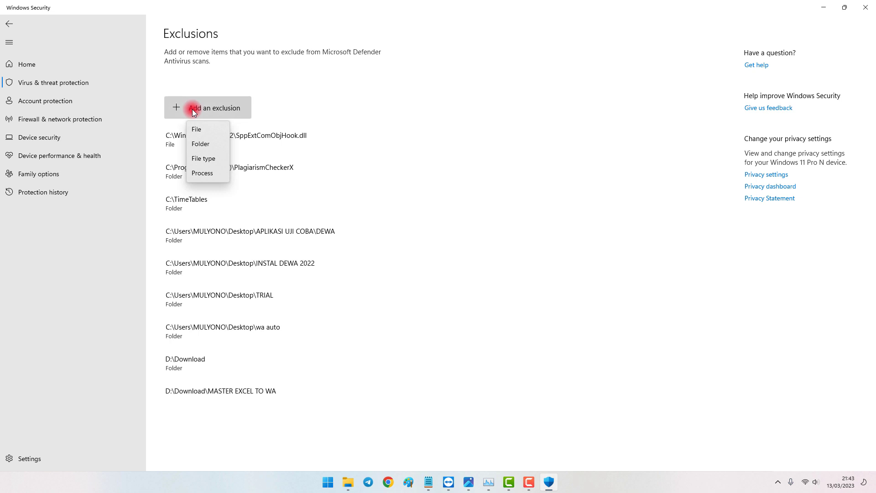
left_click(204, 144)
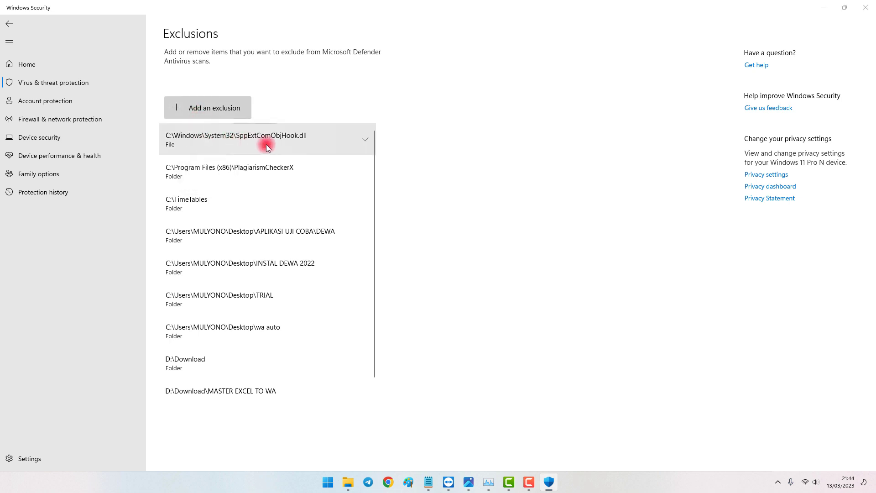
left_click(216, 144)
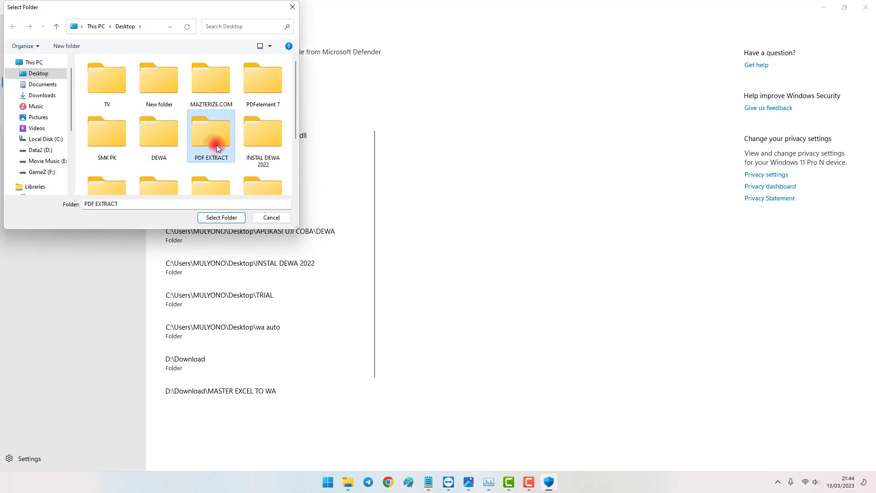
scroll(247, 147, "down", 1)
scroll(193, 94, "up", 1)
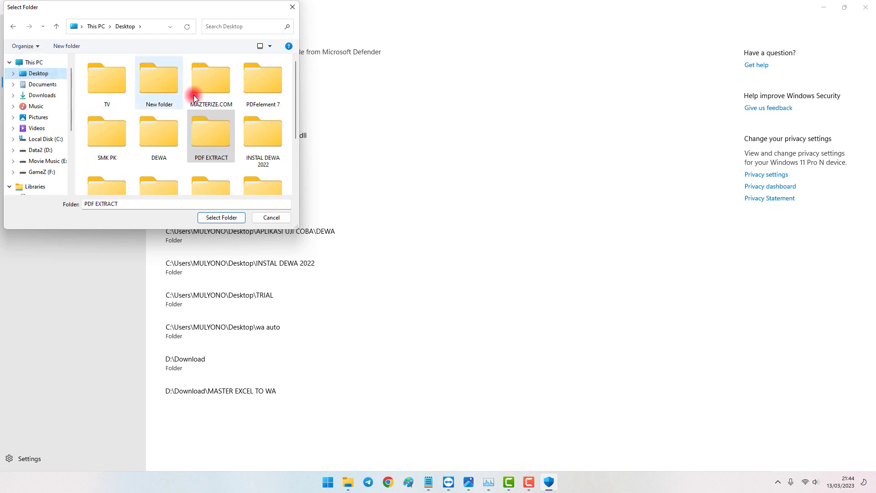
left_click(251, 131)
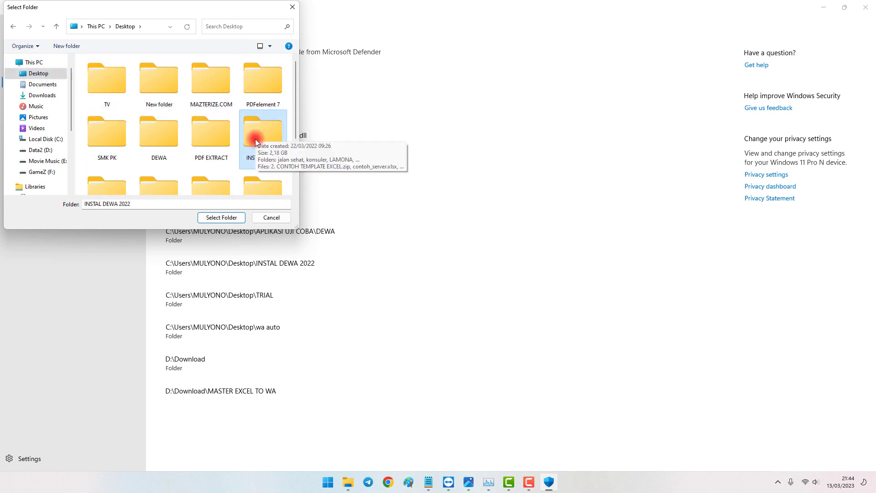
left_click(219, 218)
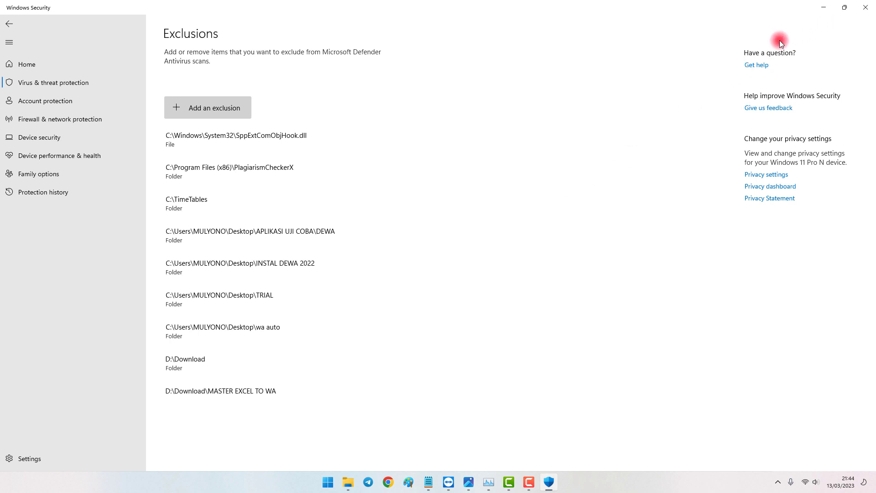
left_click(867, 10)
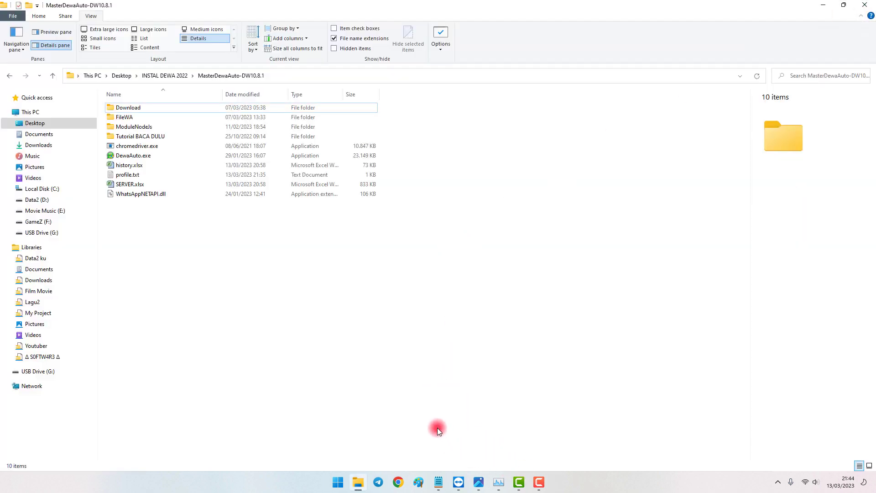
- Switch to Notepad and highlight "chromium" in the "chromium dan driver chrome sesuaikan" checklist item
left_click(438, 482)
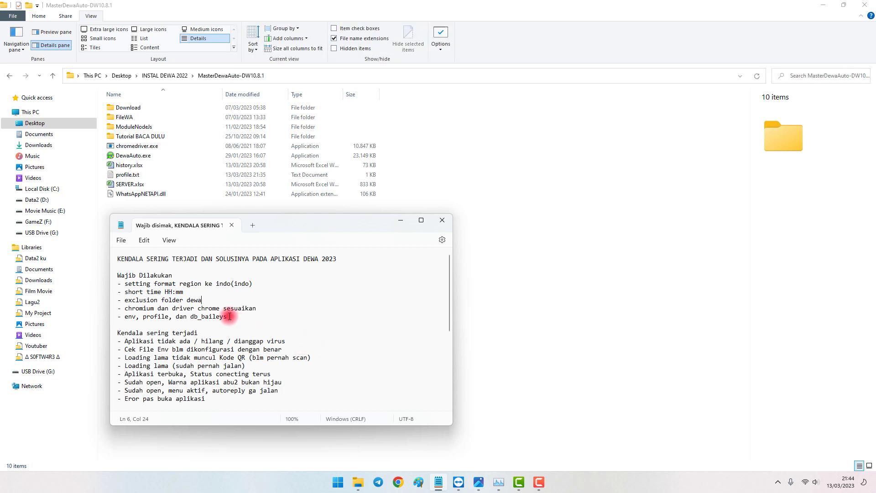
left_click(258, 311)
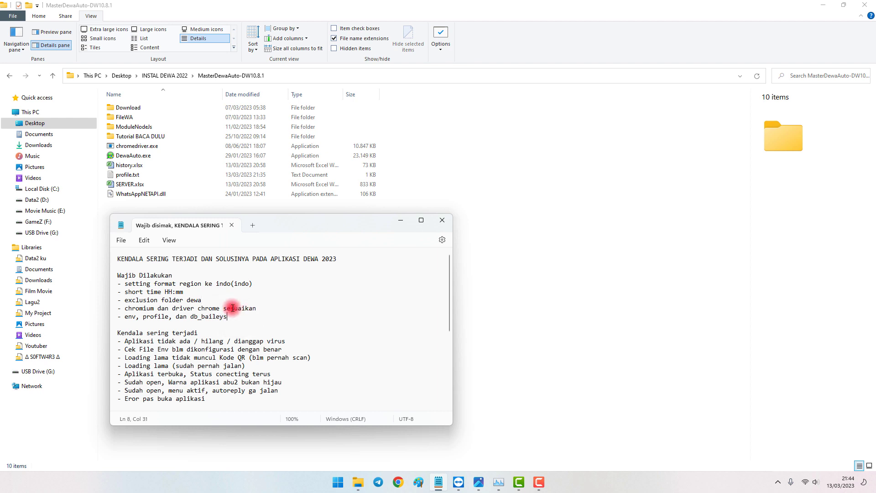
left_click_drag(213, 300, 260, 309)
left_click(213, 300)
left_click(261, 309)
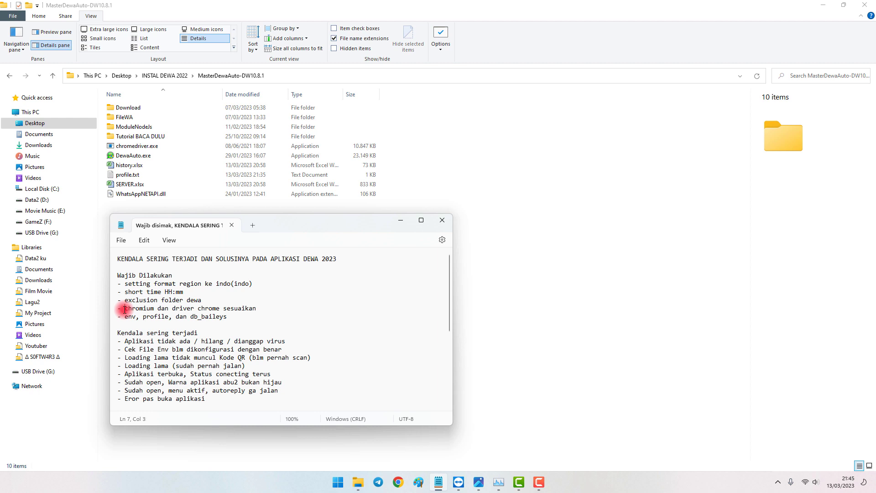
left_click_drag(125, 309, 152, 309)
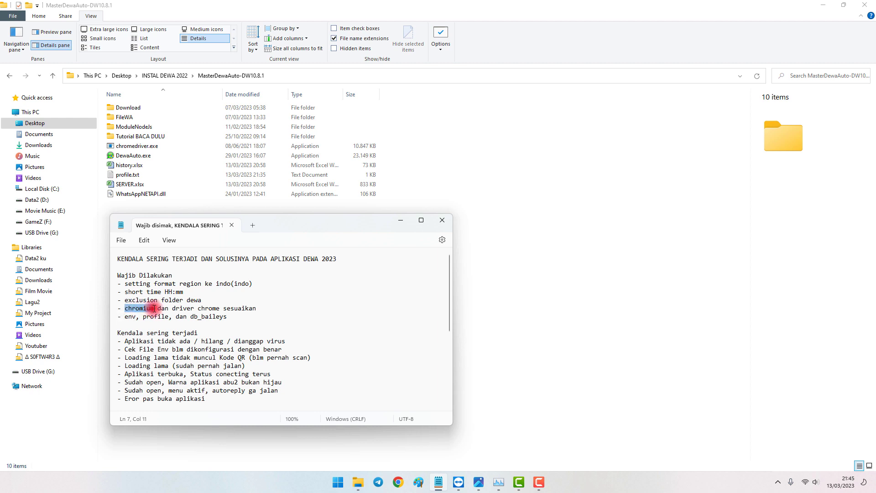
- Switch to File Explorer and open the Installer folder inside Tutorial BACA DULU
left_click(577, 293)
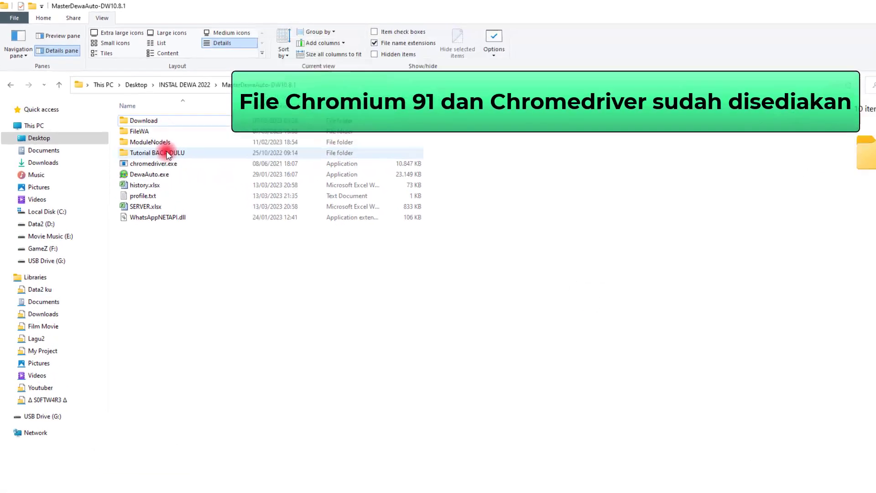
double_click(142, 137)
double_click(228, 207)
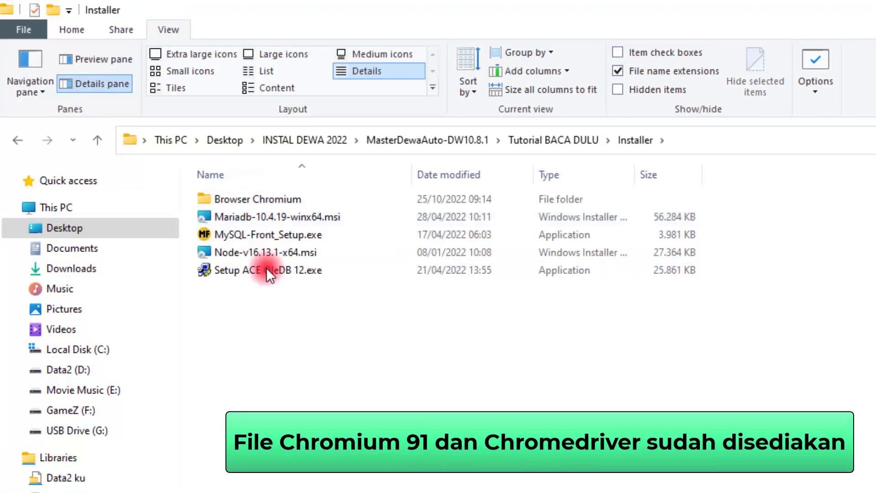
- Review the provided setup files in the Installer folder, including the Mariadb, Node and ACE OleDB installers
left_click(247, 201)
left_click(242, 220)
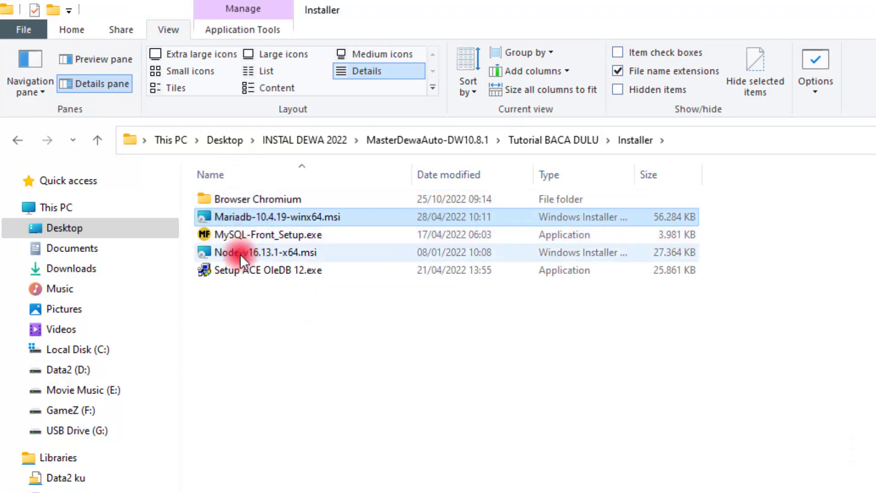
left_click(241, 254)
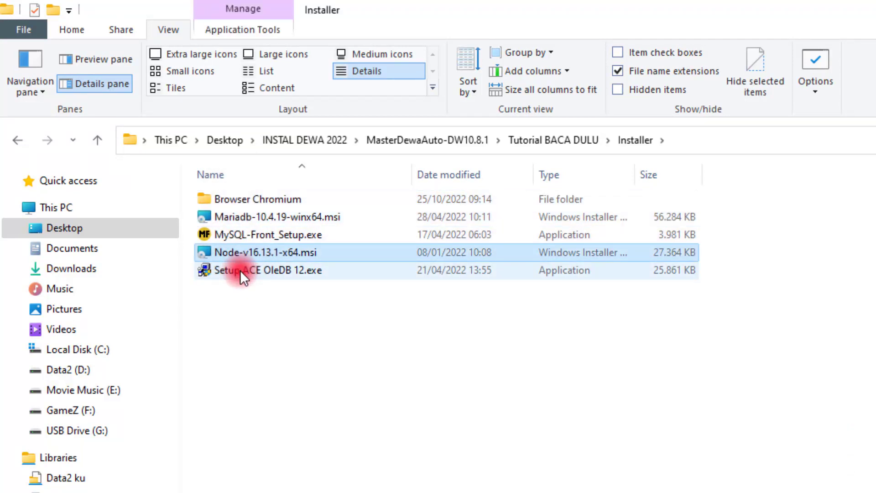
left_click(240, 270)
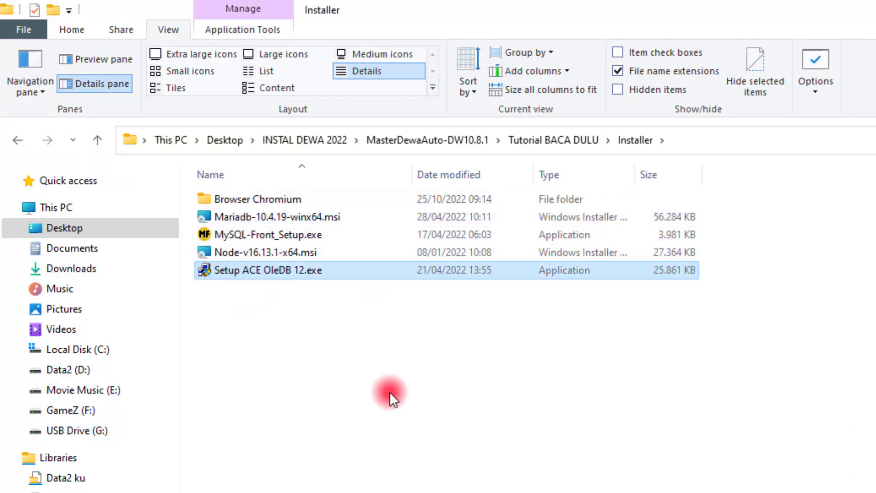
- Open the Browser Chromium folder and examine the chromedriver.exe and Chromium v.91.exe files, selecting Chromium v.91.exe
double_click(240, 199)
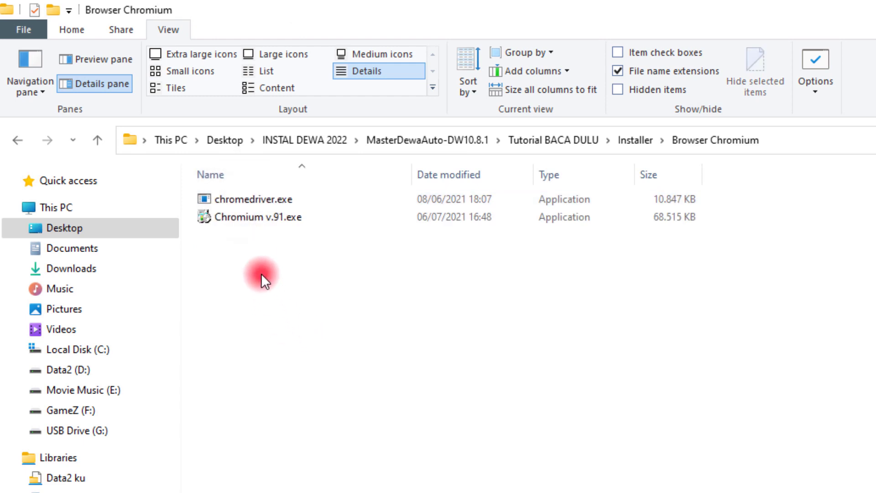
left_click(249, 218)
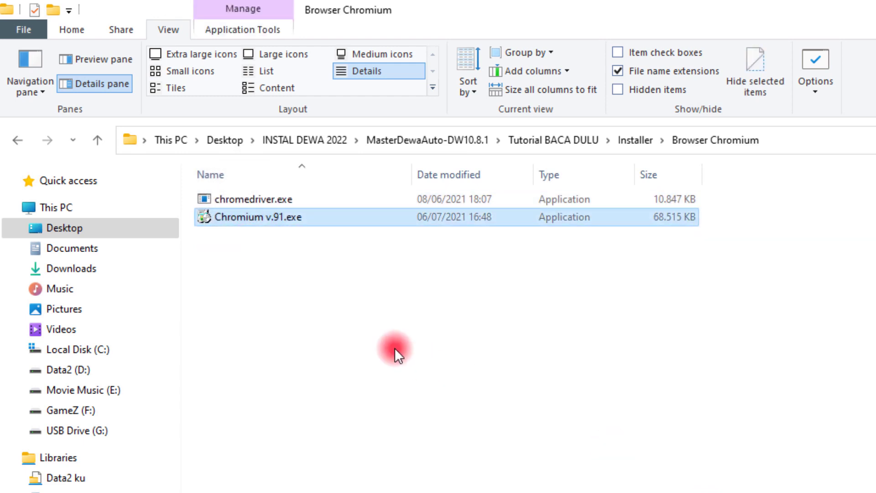
left_click(255, 199)
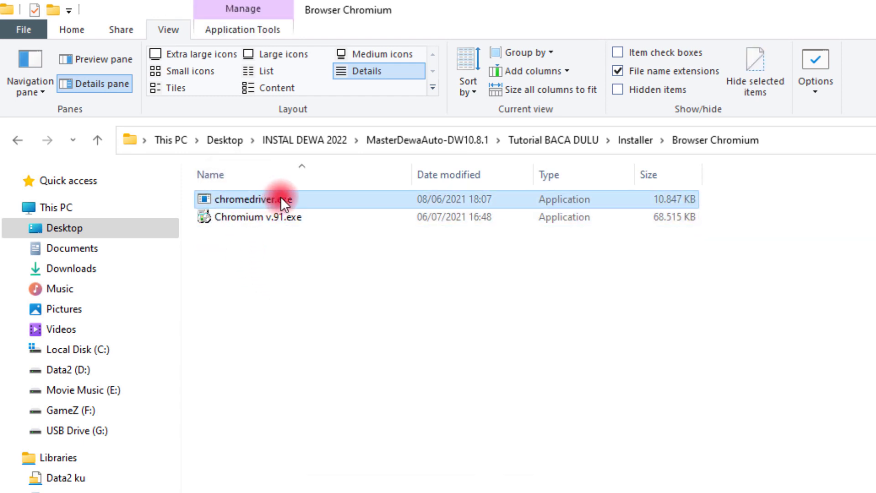
left_click_drag(296, 201, 361, 253)
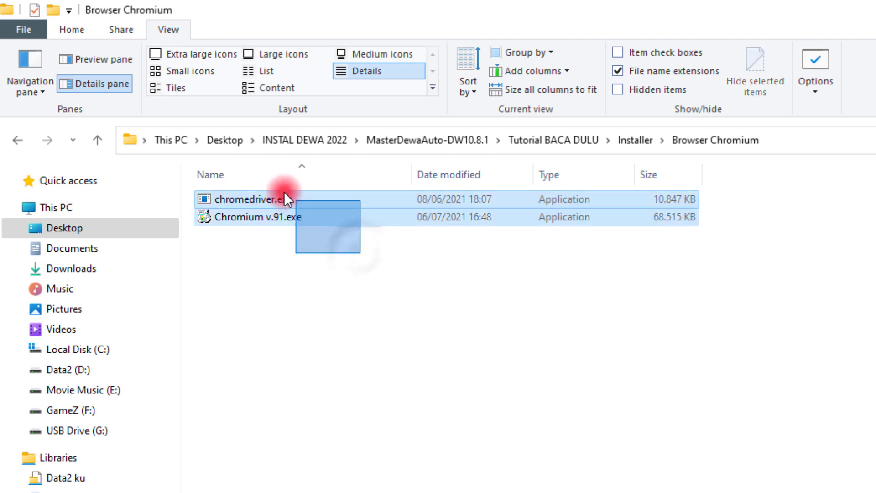
left_click(331, 272)
left_click(273, 218)
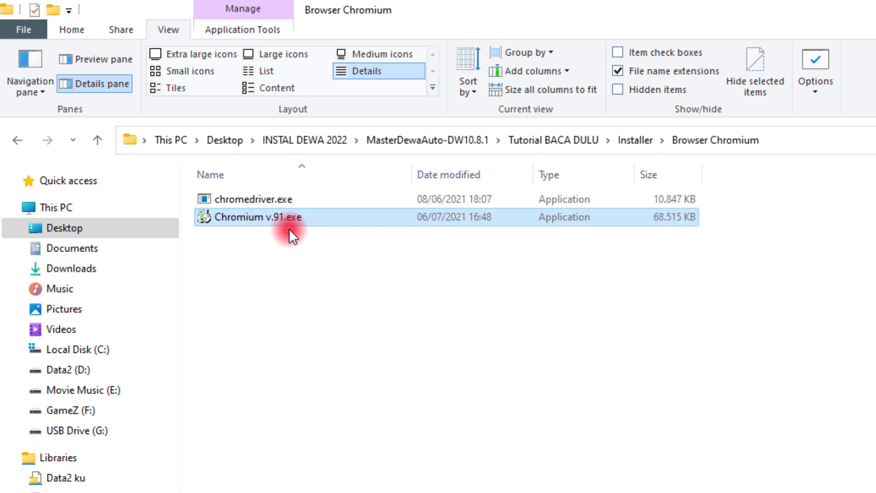
- Copy chromedriver.exe from the Browser Chromium folder and paste it into the MasterDewaAuto-DW10.8.1 folder
left_click(269, 199)
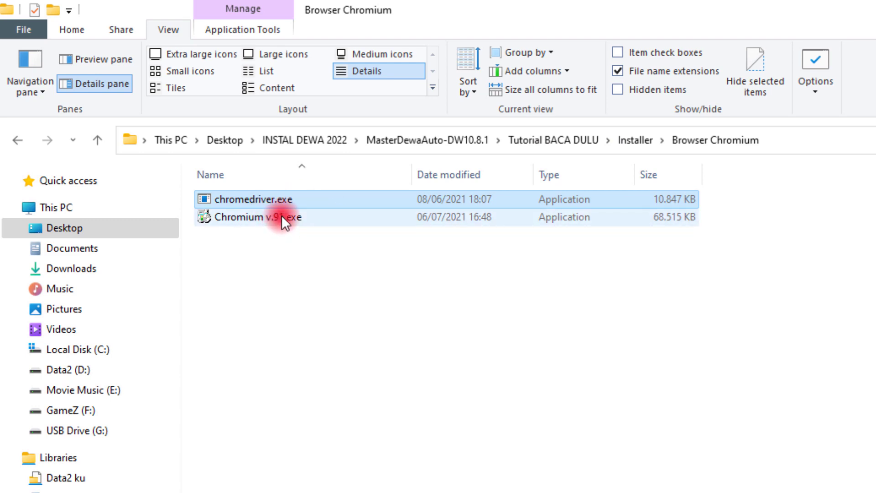
right_click(282, 198)
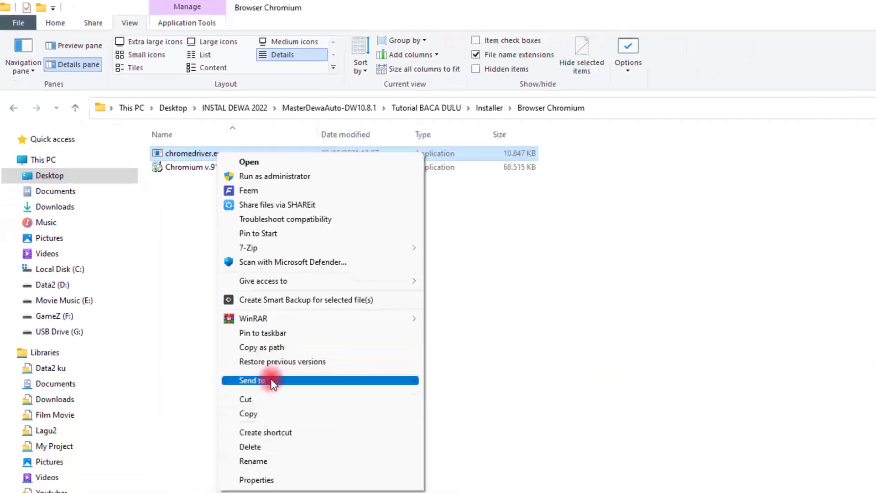
left_click(248, 413)
left_click(329, 107)
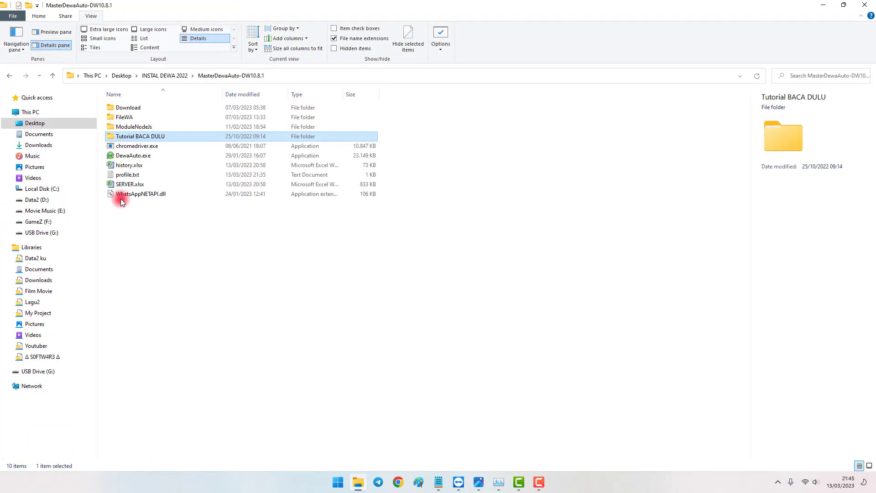
left_click(122, 145)
right_click(192, 247)
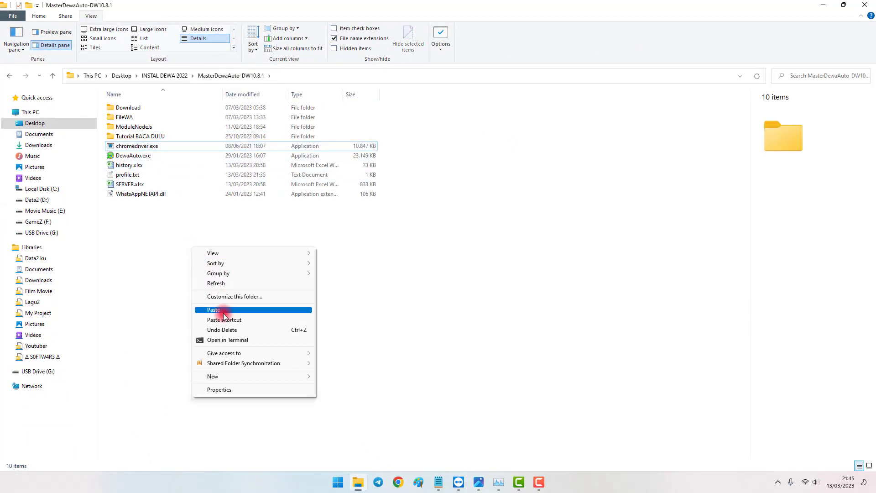
left_click(223, 312)
left_click(424, 172)
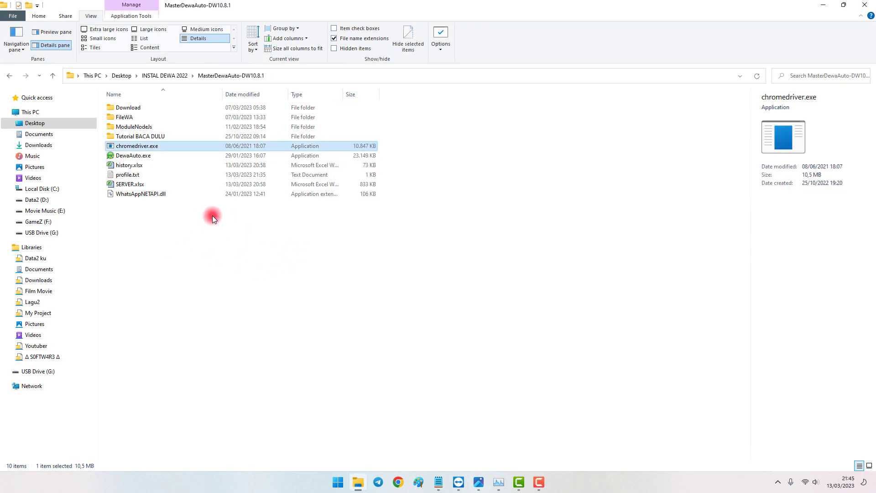
- Switch to Notepad and highlight the Chromium checklist item, followed by the "env, profile, dan db_baileys" item and its individual words
left_click(439, 482)
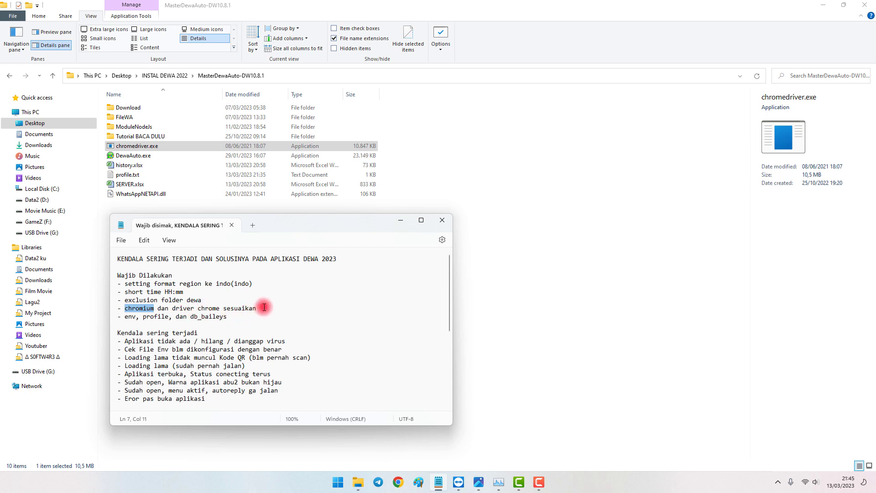
left_click_drag(258, 308, 117, 305)
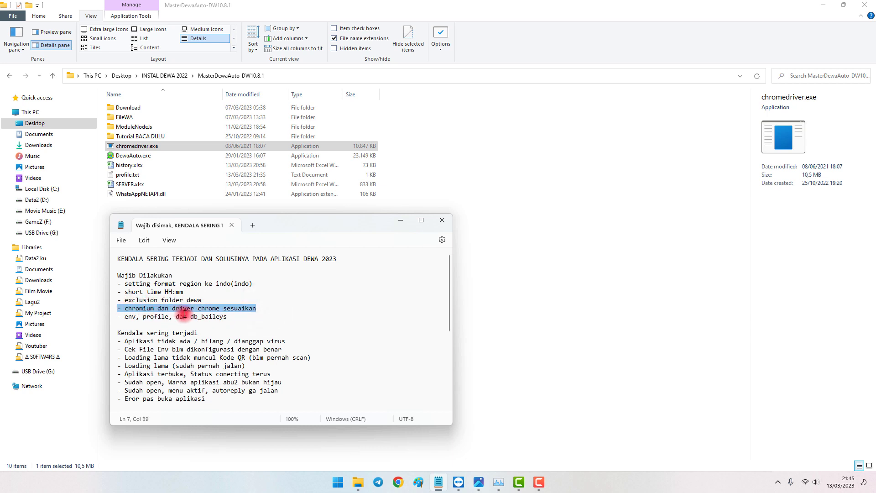
left_click_drag(228, 317, 122, 317)
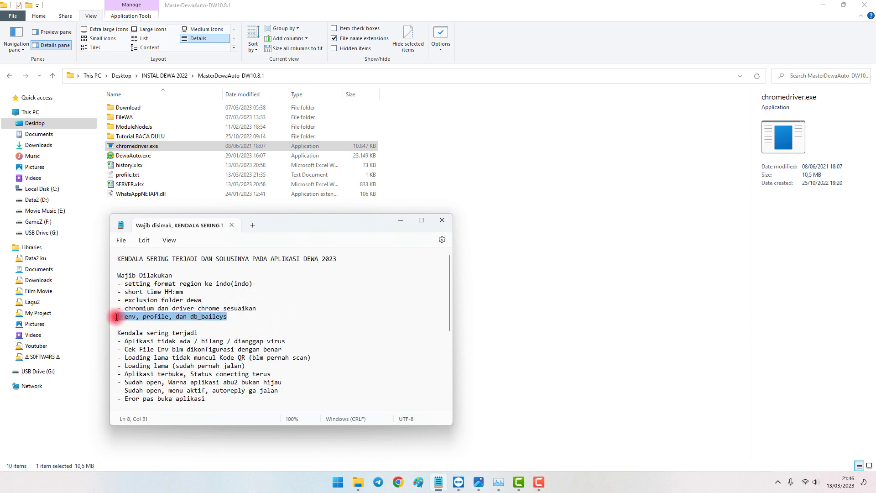
left_click(132, 319)
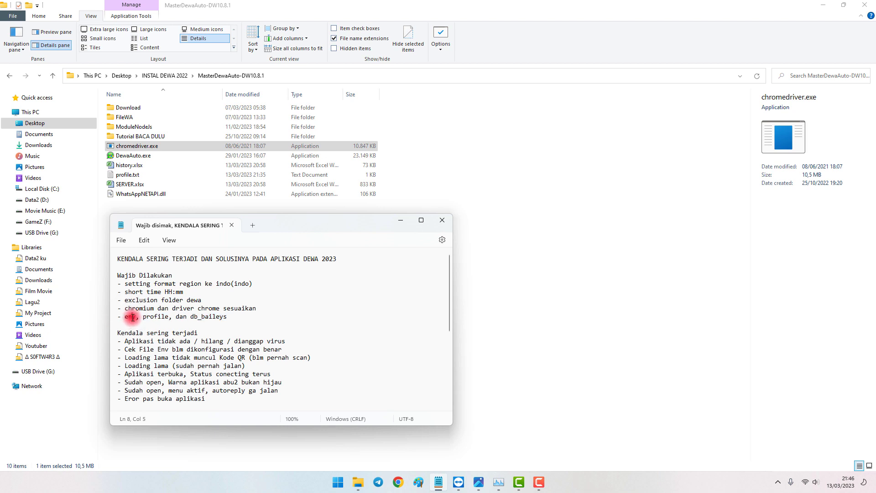
double_click(157, 320)
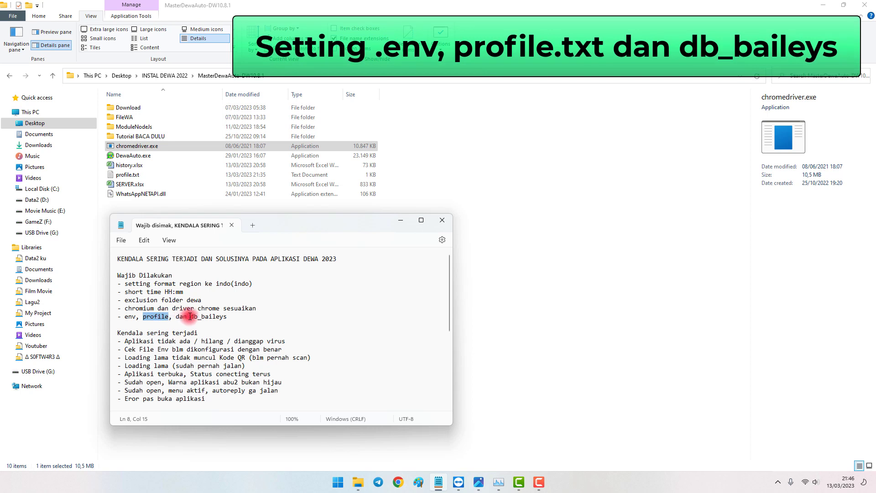
double_click(191, 316)
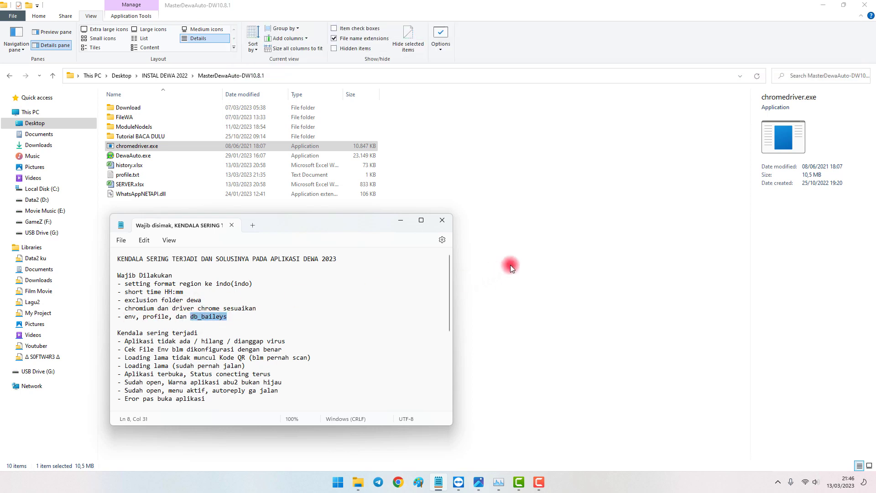
- Switch to File Explorer, open the .env file from the ModuleNodeJs folder, and place it in a separate Notepad window beside the checklist
left_click(506, 237)
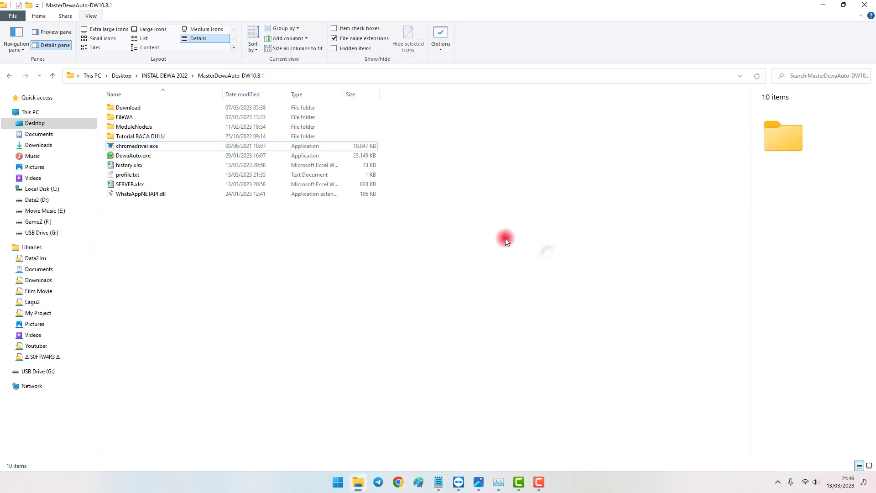
double_click(134, 127)
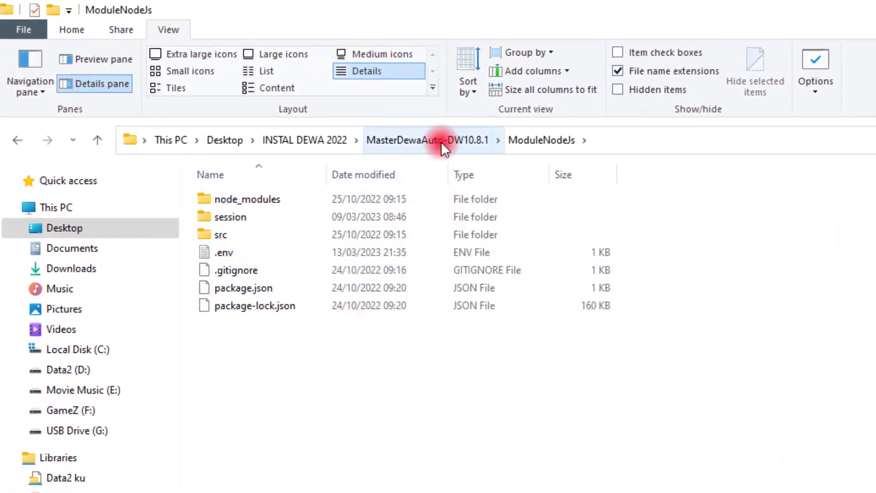
double_click(229, 254)
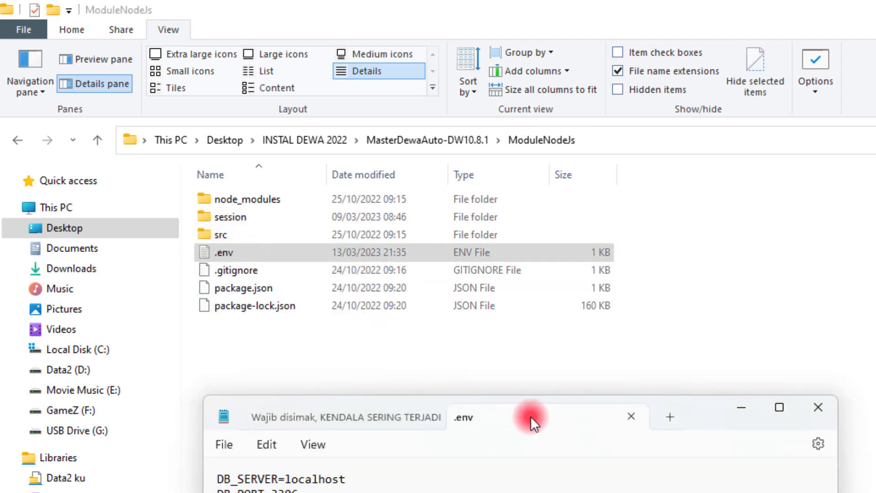
left_click_drag(555, 418, 867, 224)
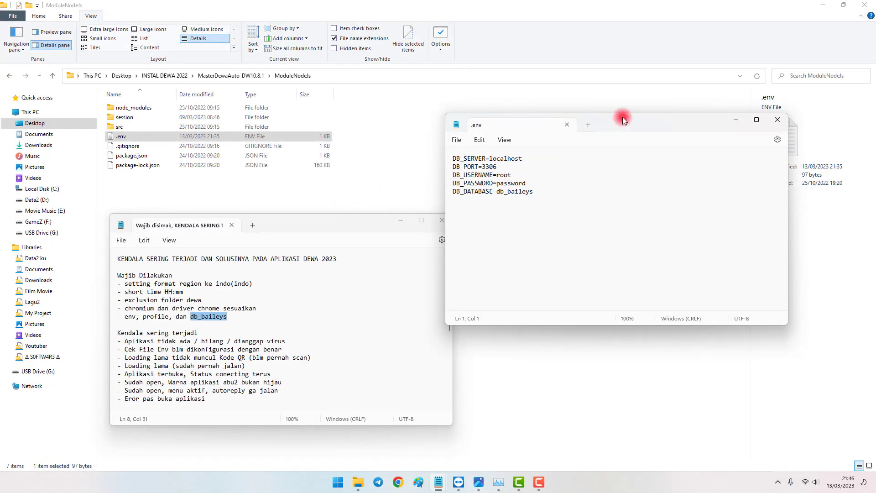
left_click_drag(623, 117, 661, 103)
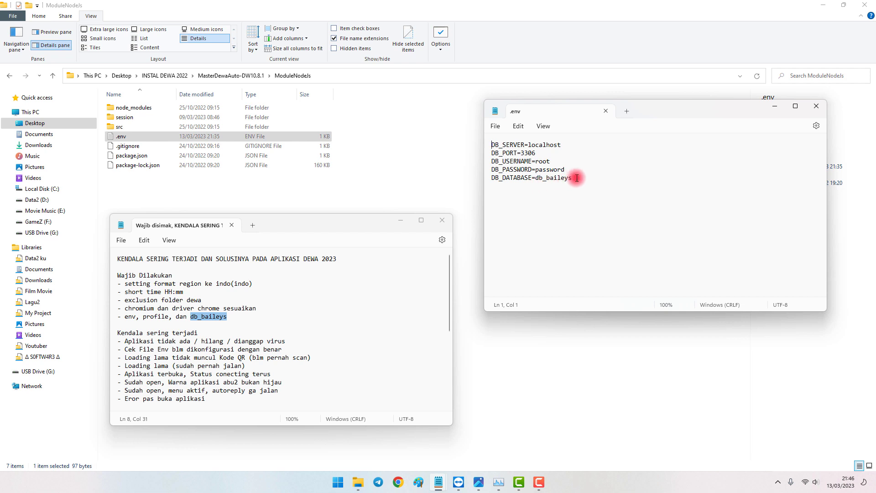
- Examine the database name, username, port and server values in the .env file, highlighting each one
left_click_drag(574, 177, 540, 178)
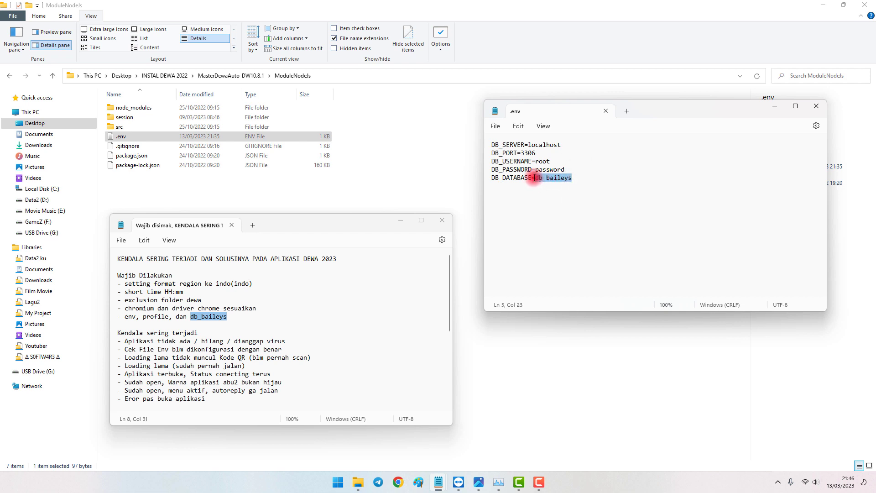
mouse_move(549, 180)
left_mouse_down()
mouse_move(557, 180)
mouse_move(537, 178)
left_mouse_up()
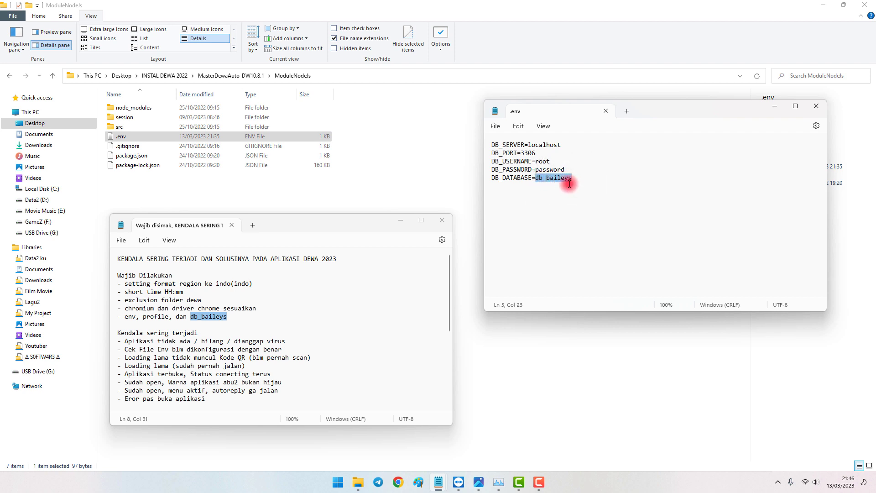
left_click(551, 161)
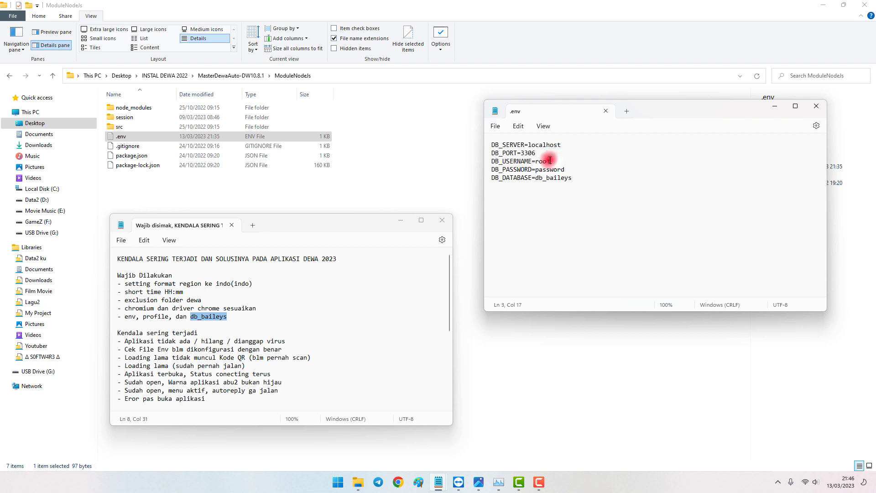
double_click(549, 161)
double_click(524, 153)
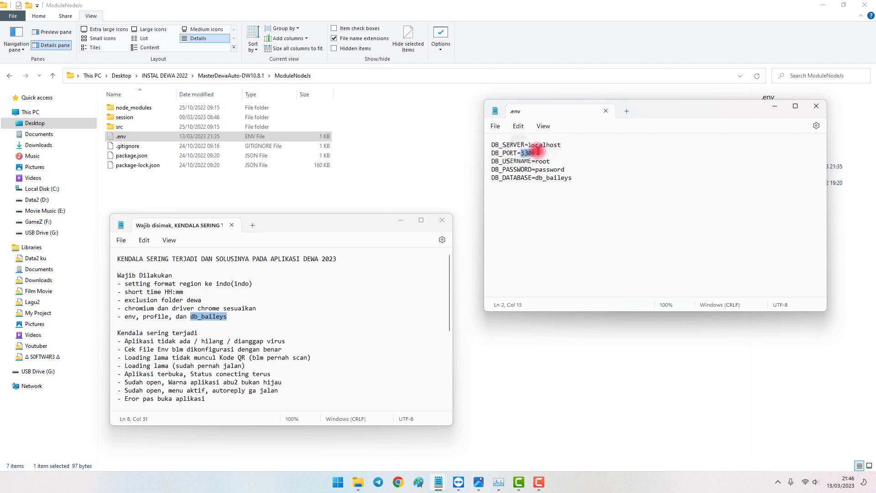
left_click_drag(529, 145, 565, 145)
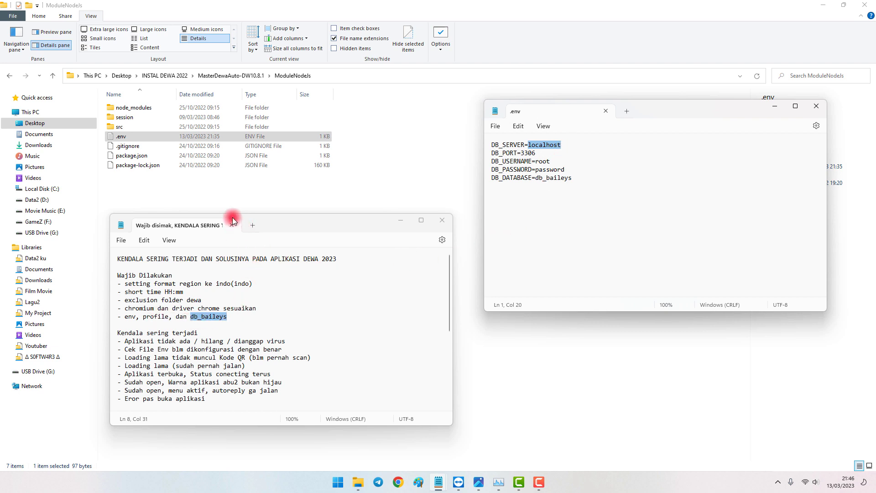
- Open profile.txt from the MasterDewaAuto-DW10.8.1 folder and place it in its own Notepad window beside the .env file
left_click(231, 76)
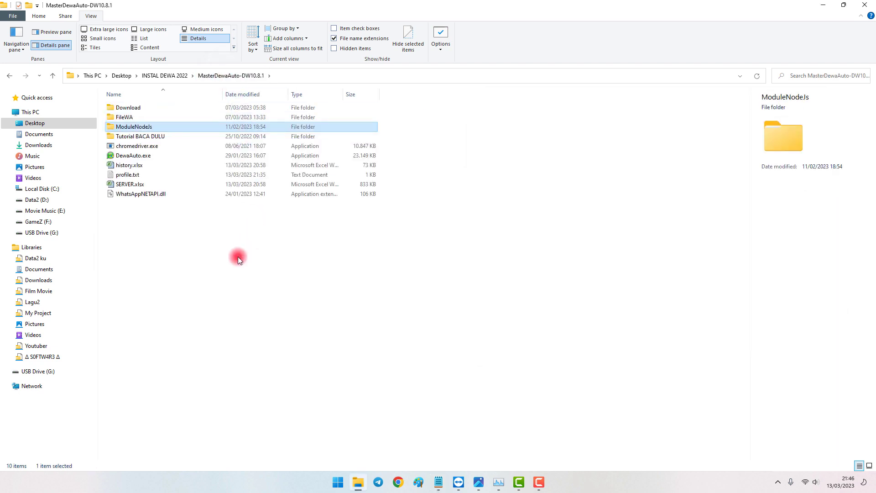
double_click(127, 176)
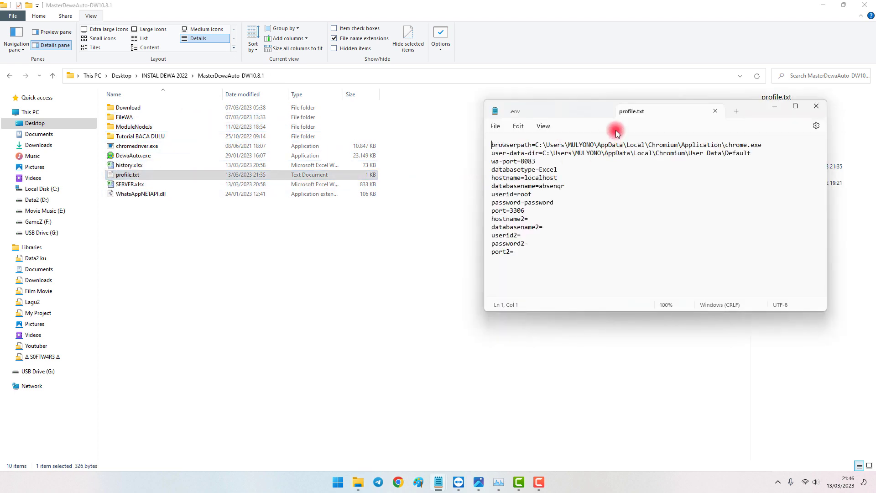
left_click_drag(633, 117, 612, 125)
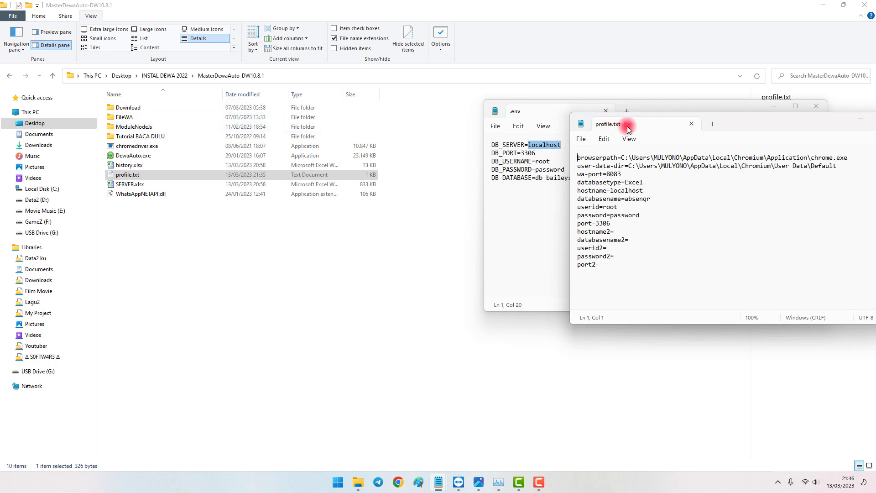
left_click_drag(757, 124, 270, 73)
- Compare the database password in the .env file with the one in profile.txt, also checking the databasetype entry
left_click(578, 154)
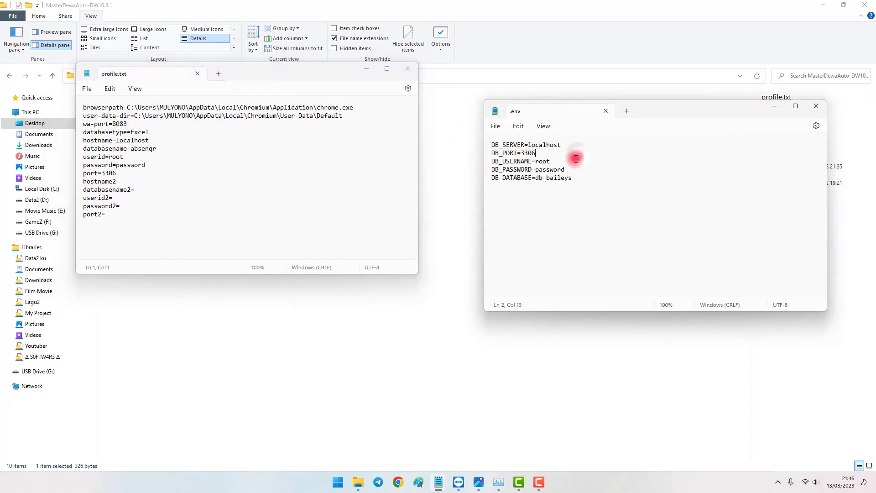
left_click_drag(537, 170, 566, 171)
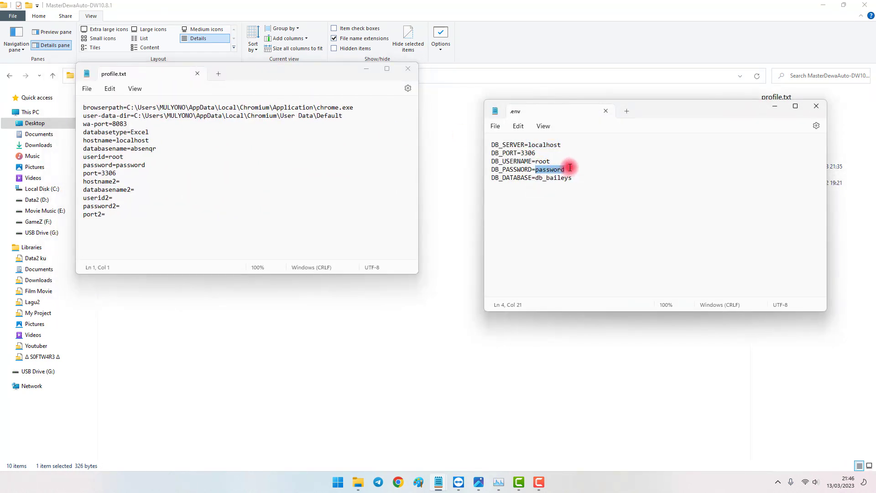
left_click_drag(117, 165, 151, 162)
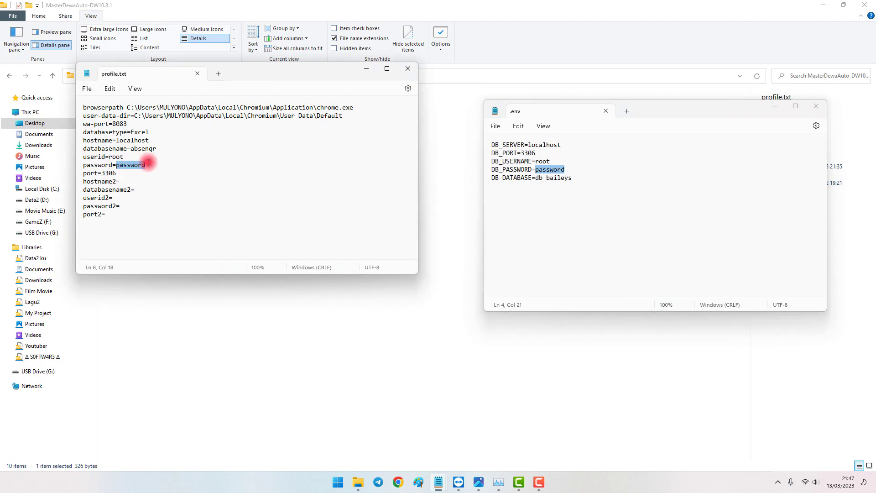
double_click(146, 133)
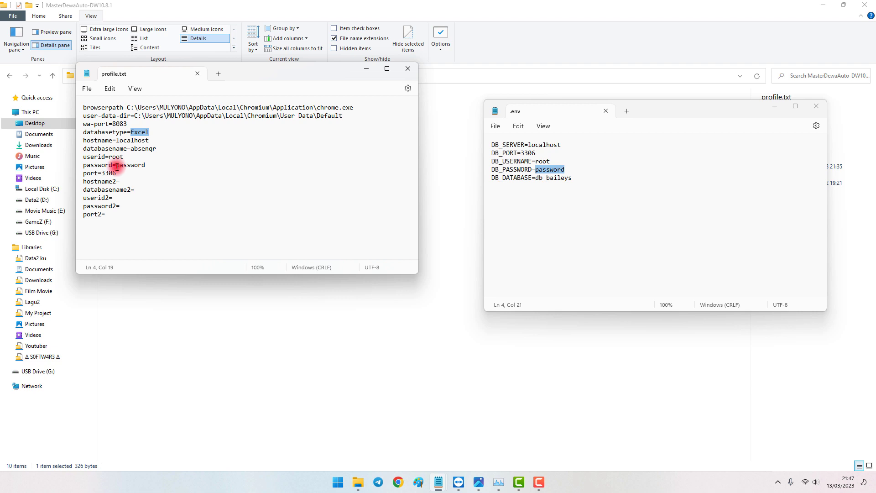
left_click_drag(117, 166, 147, 165)
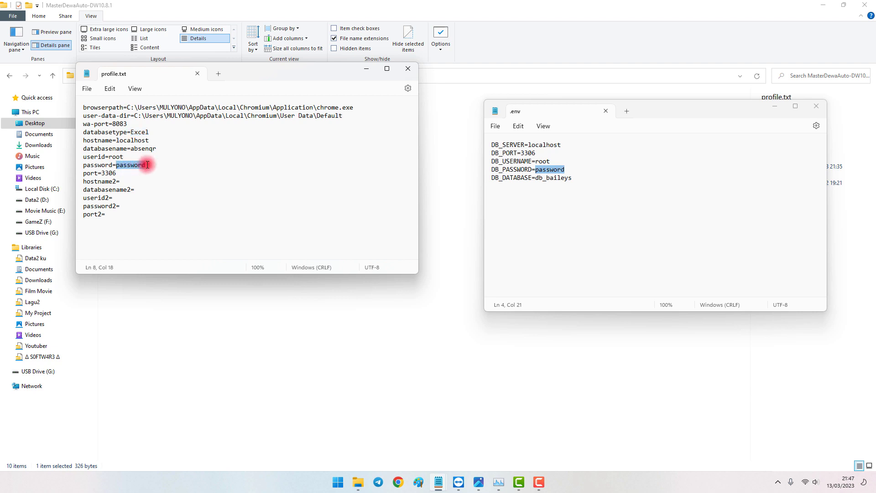
left_click(546, 172)
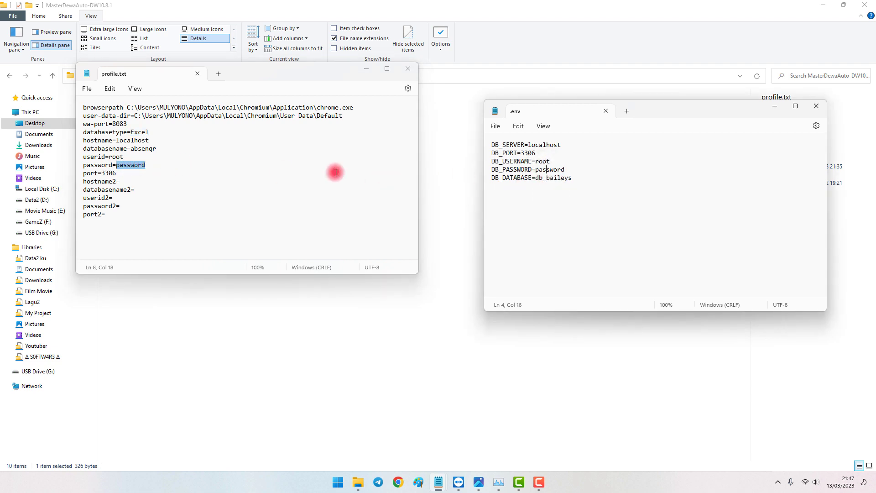
- Compare the userid value in profile.txt with the DB_USERNAME value in the .env file
double_click(116, 157)
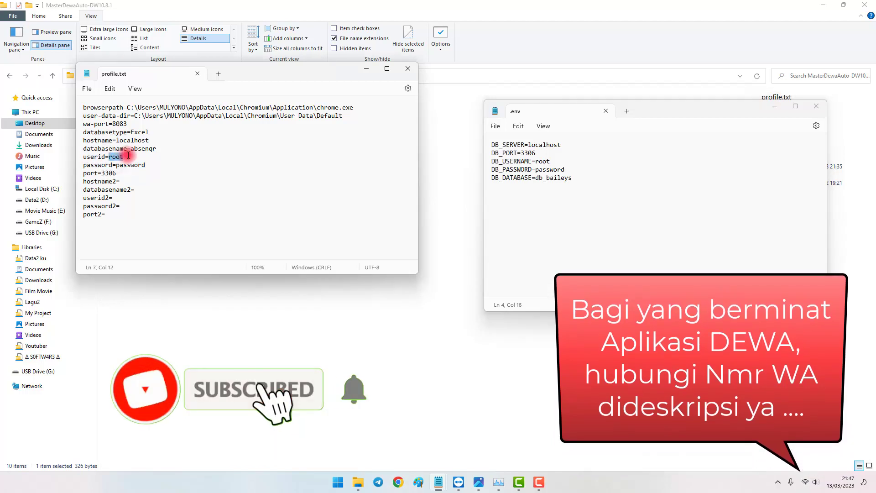
double_click(552, 160)
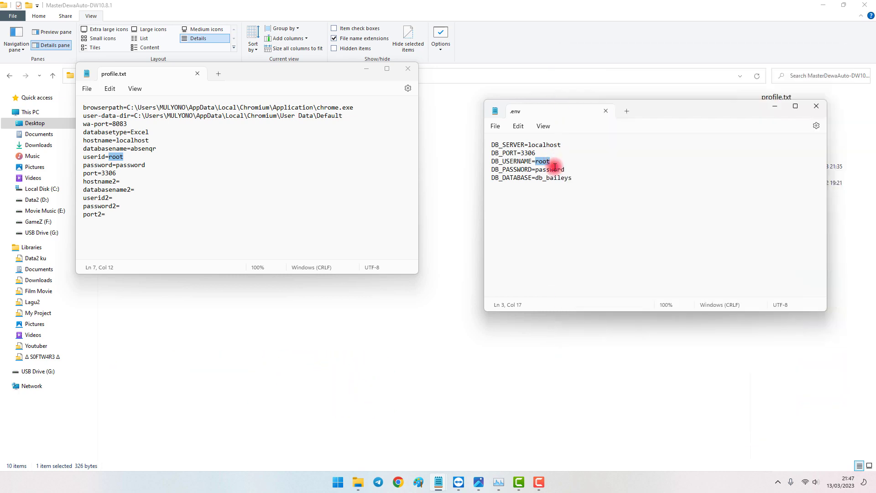
left_click(117, 165)
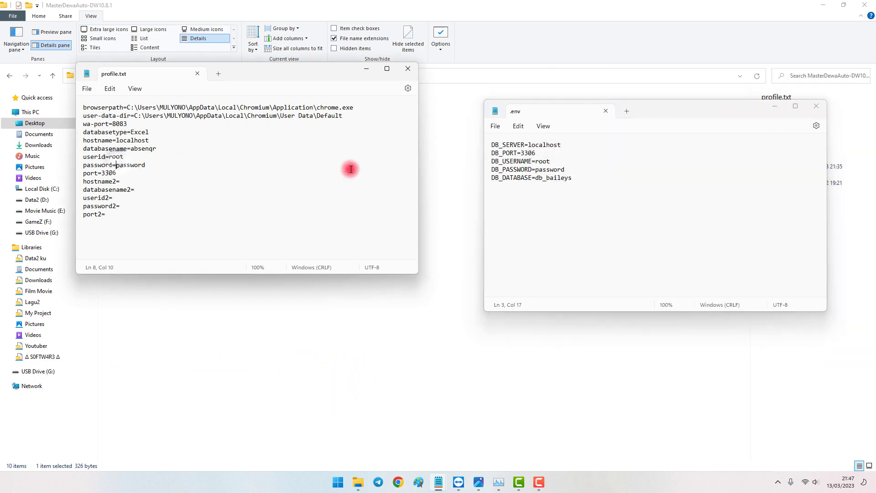
left_click(551, 162)
left_click_drag(109, 157, 128, 157)
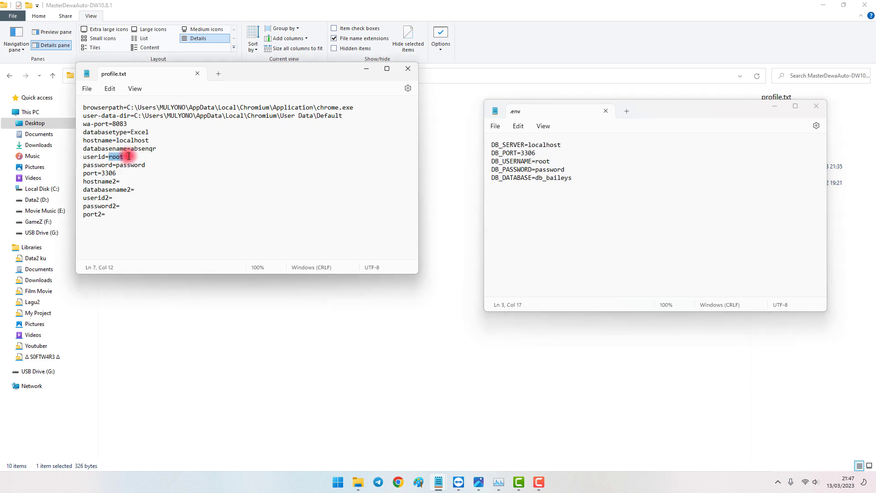
- Open HeidiSQL and position its session manager between the profile.txt and .env windows
left_click(339, 482)
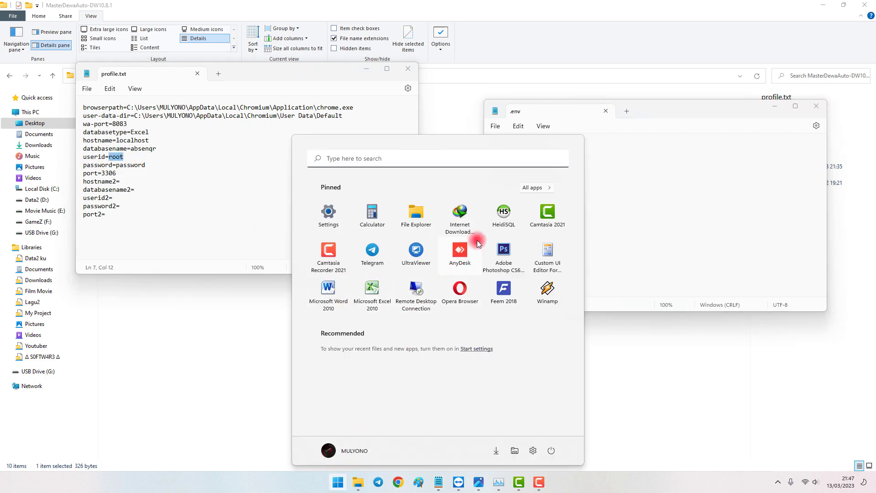
left_click(504, 211)
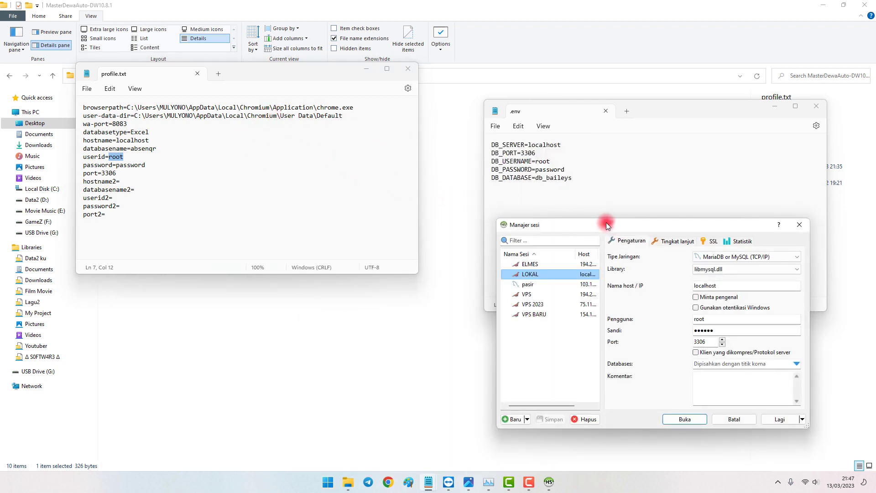
left_click_drag(607, 225, 400, 204)
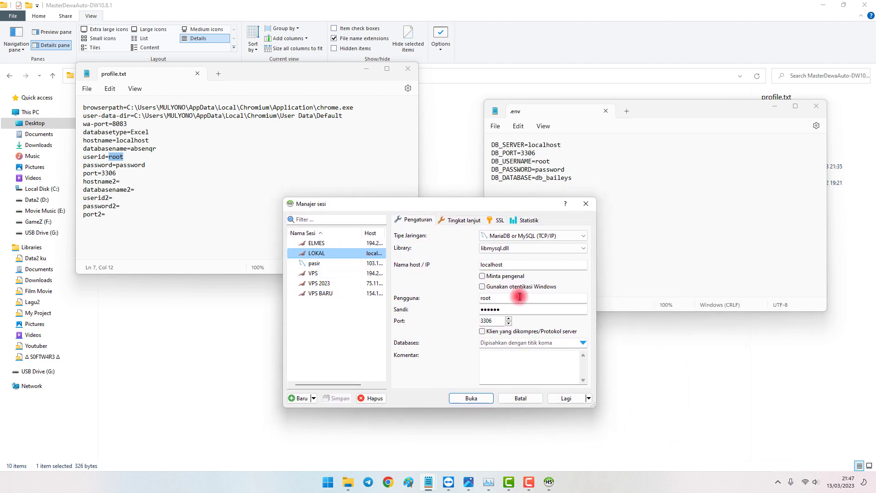
- Compare the LOKAL session's username with DB_USERNAME in the .env file and userid in profile.txt
left_click_drag(500, 299, 480, 300)
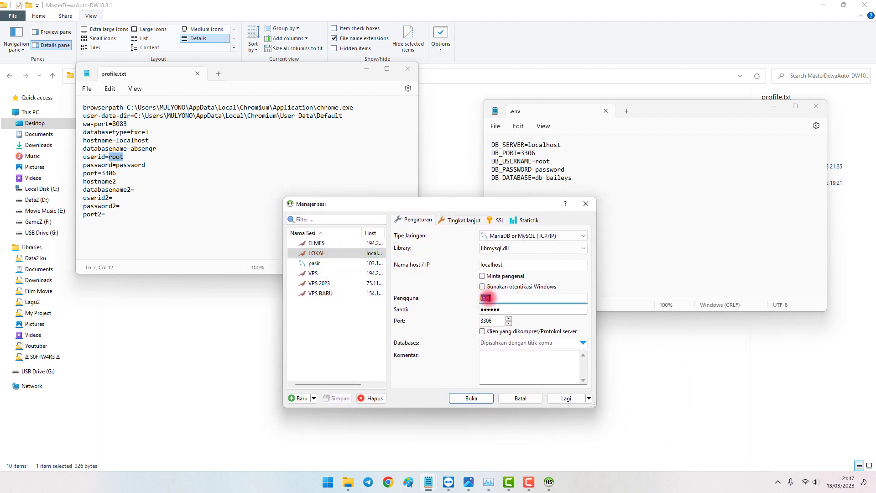
left_click(536, 162)
left_click_drag(535, 161, 555, 159)
left_click(122, 156)
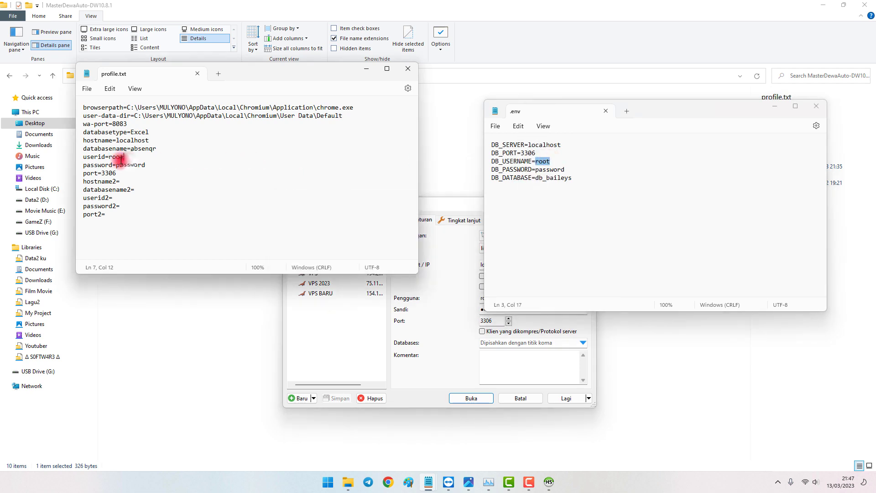
double_click(115, 158)
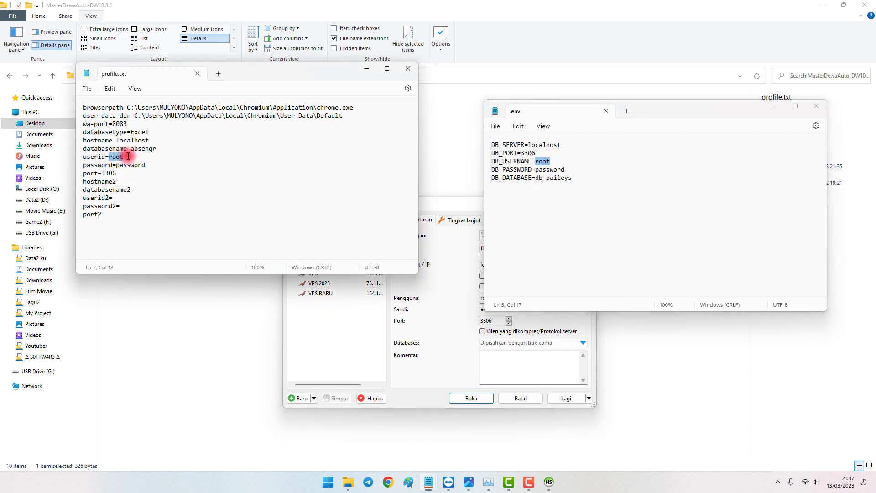
left_click(590, 217)
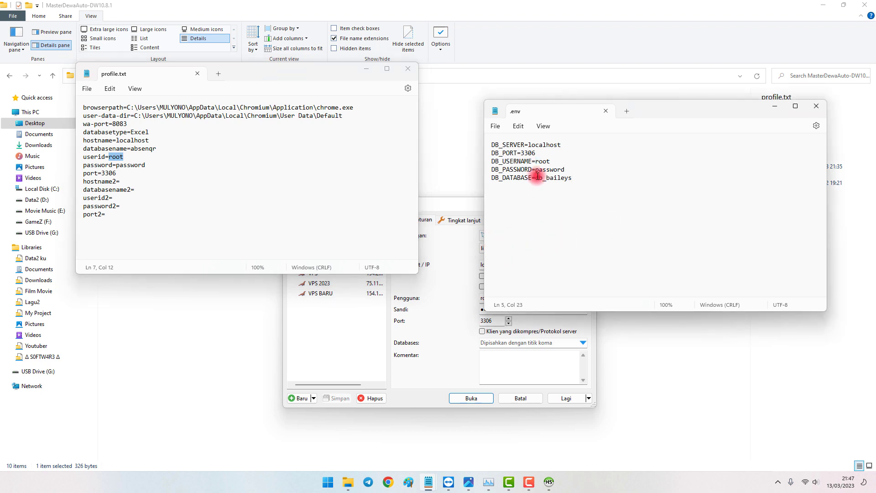
left_click(440, 268)
double_click(495, 301)
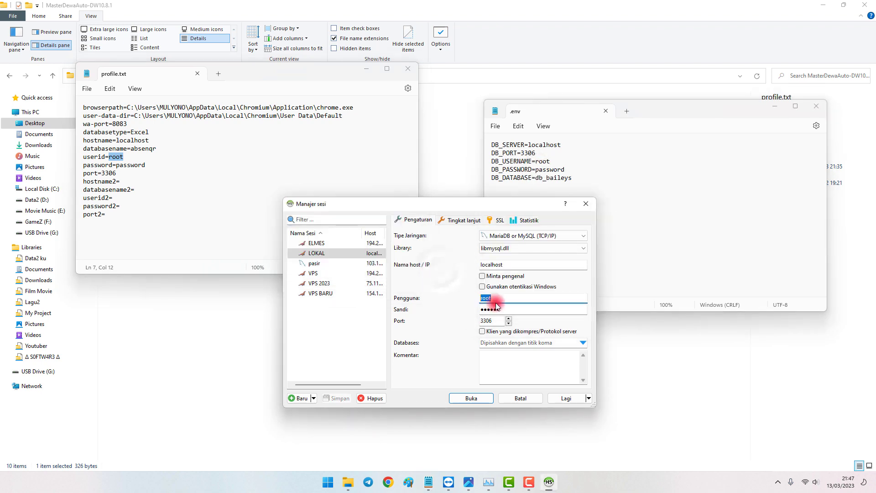
- Compare the LOKAL session's password field with the password entries in the .env file and profile.txt
double_click(501, 309)
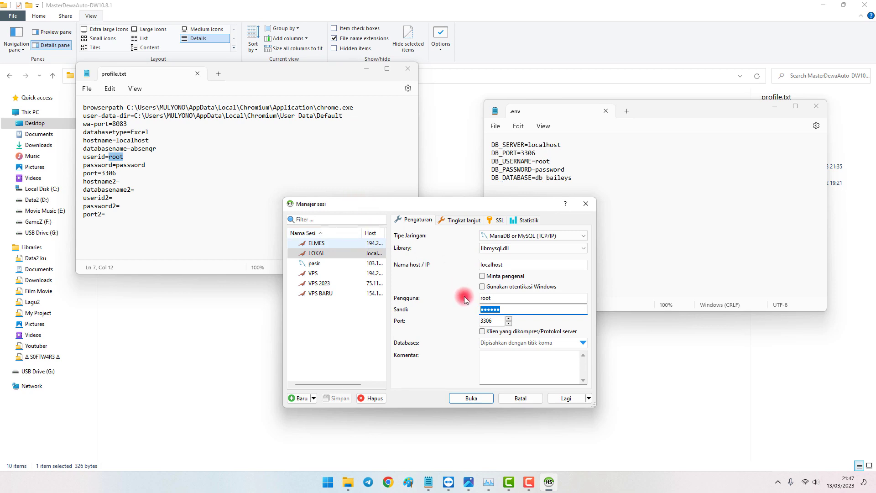
left_click(515, 308)
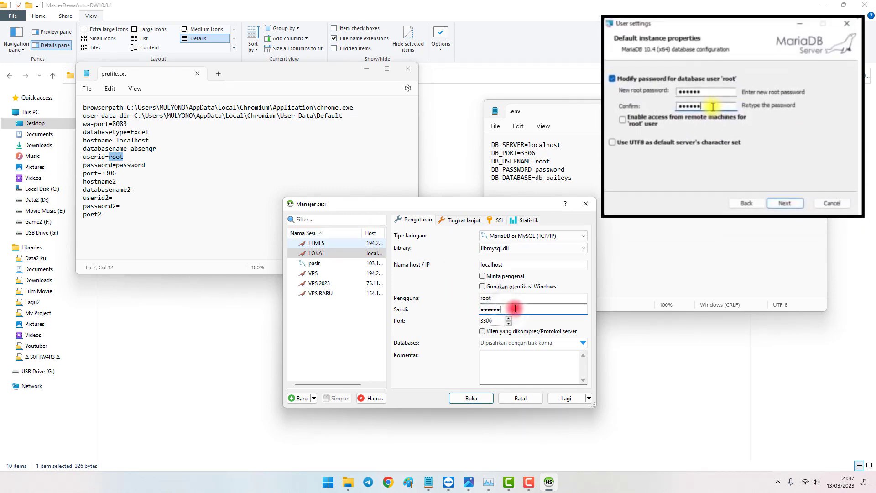
left_click(540, 170)
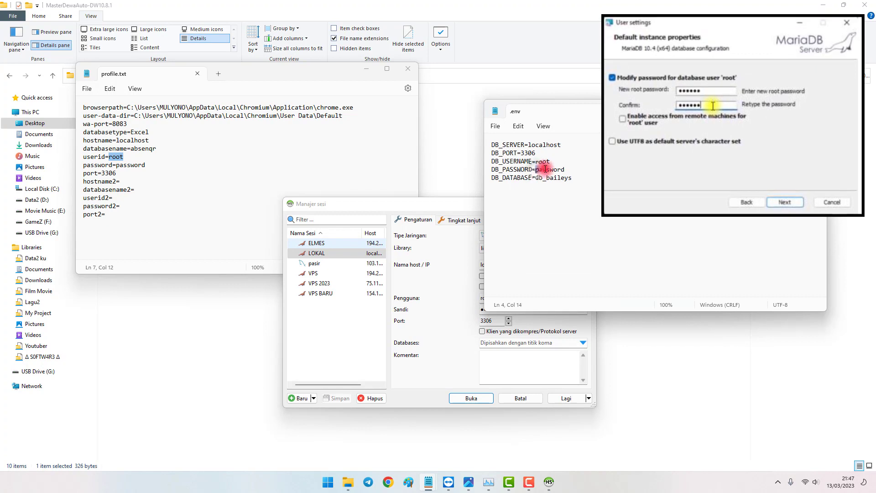
double_click(546, 169)
left_click(175, 174)
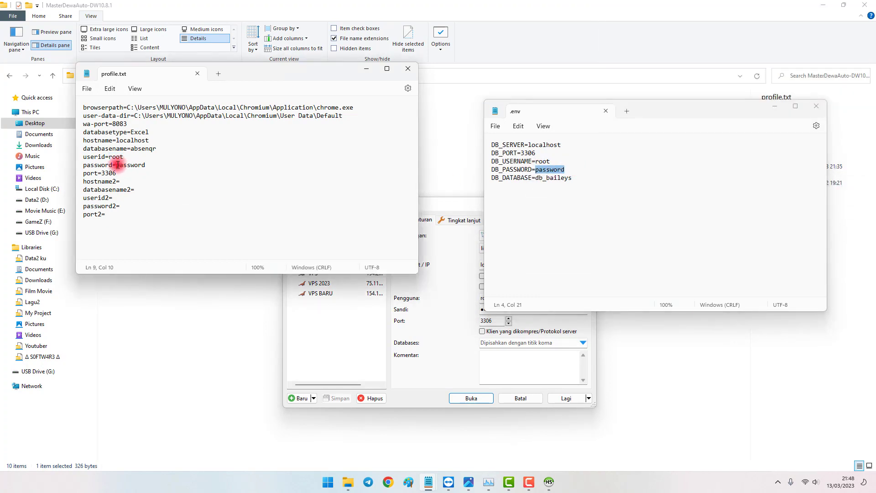
left_click_drag(118, 165, 148, 163)
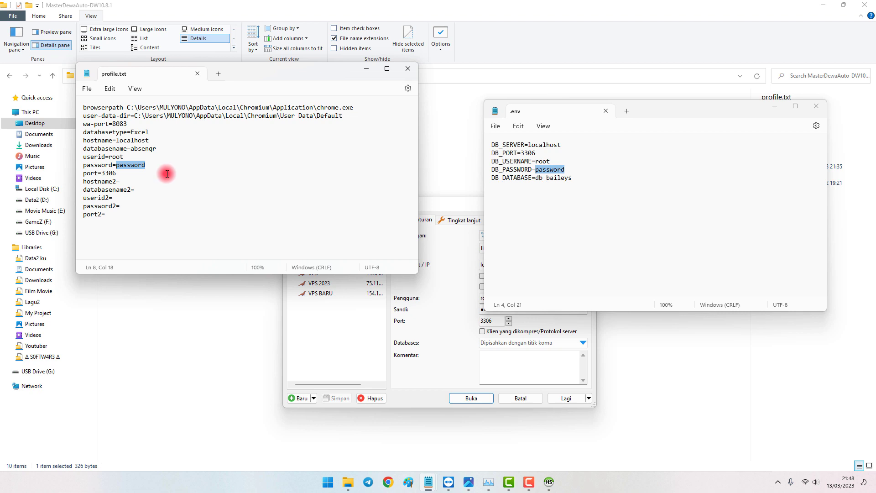
left_click(461, 328)
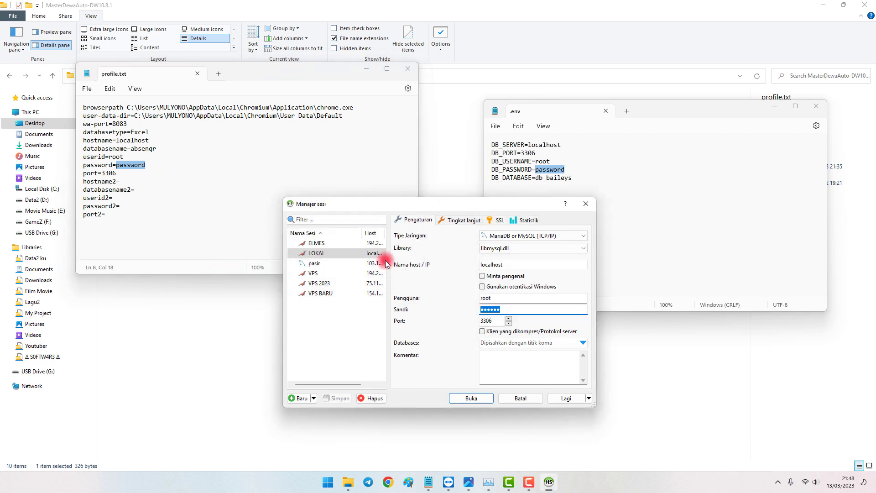
- Connect to the LOKAL session and check its db_baileys database against the DB_DATABASE value in the .env file
left_click(472, 398)
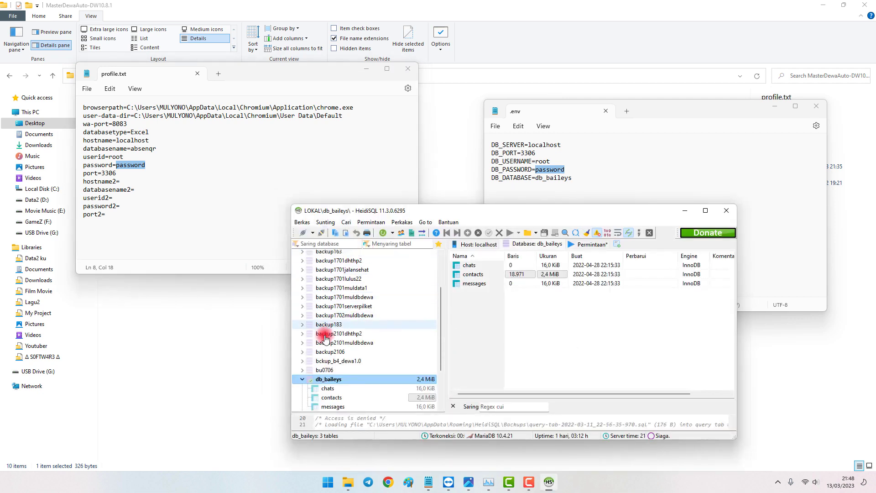
left_click(302, 379)
left_click(542, 177)
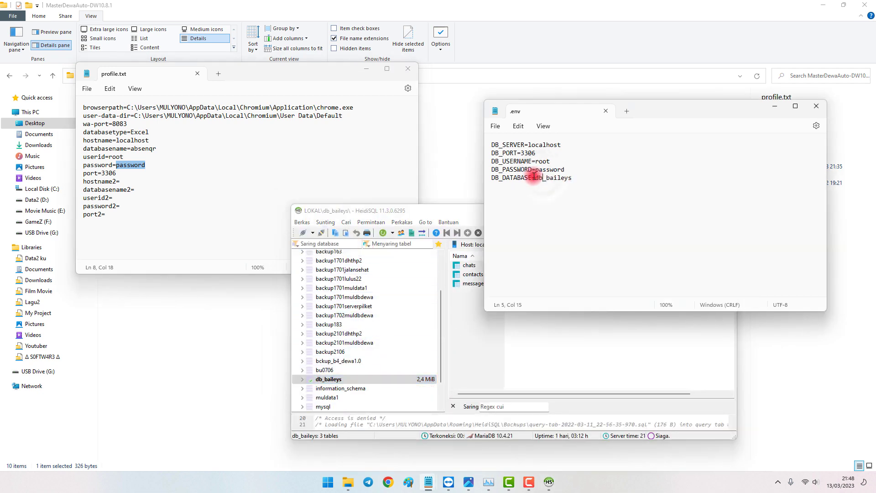
double_click(548, 179)
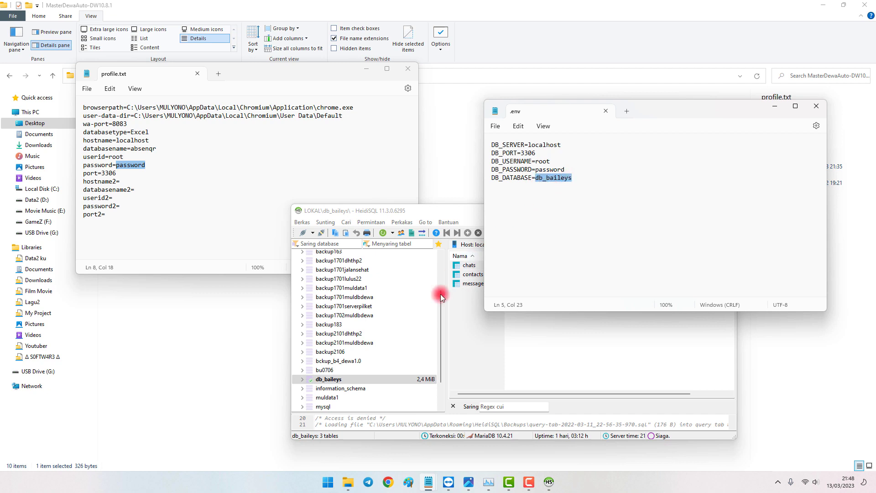
left_click(330, 383)
scroll(331, 365, "down", 2)
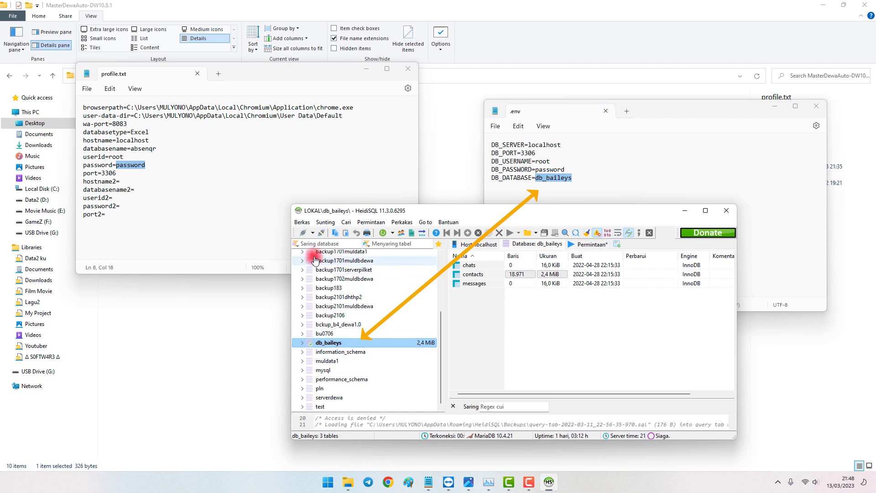
left_click(306, 222)
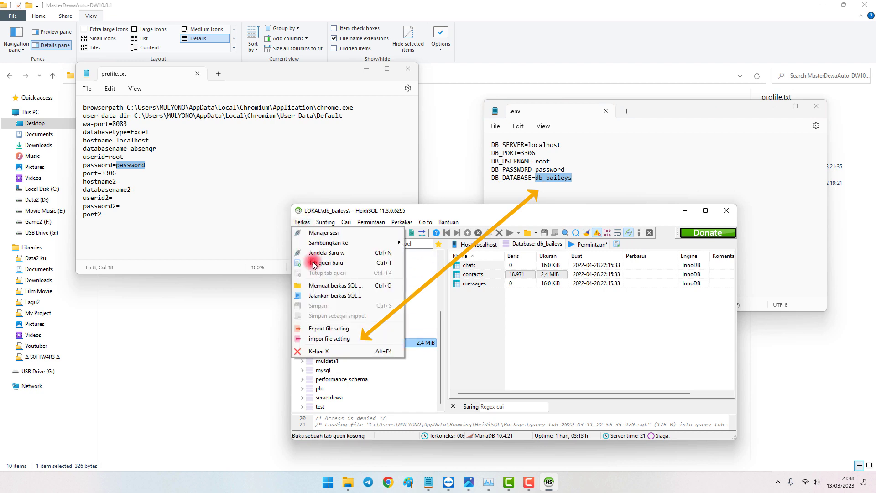
left_click(330, 295)
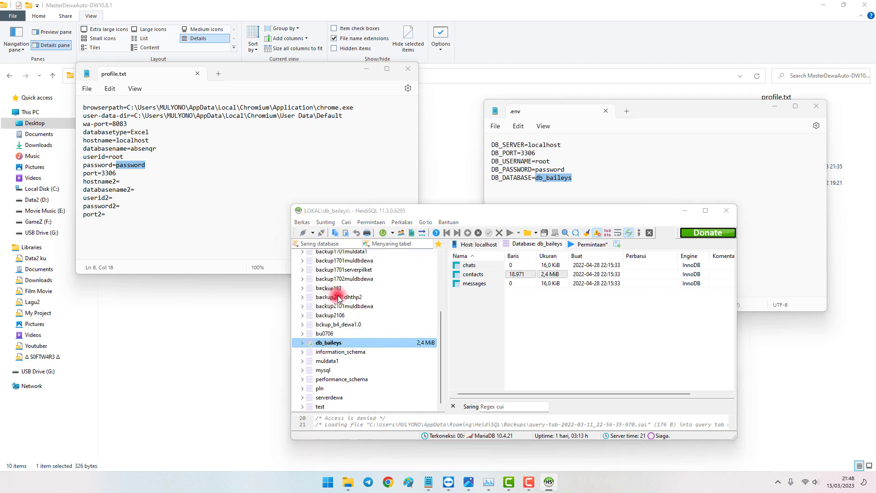
left_click(544, 276)
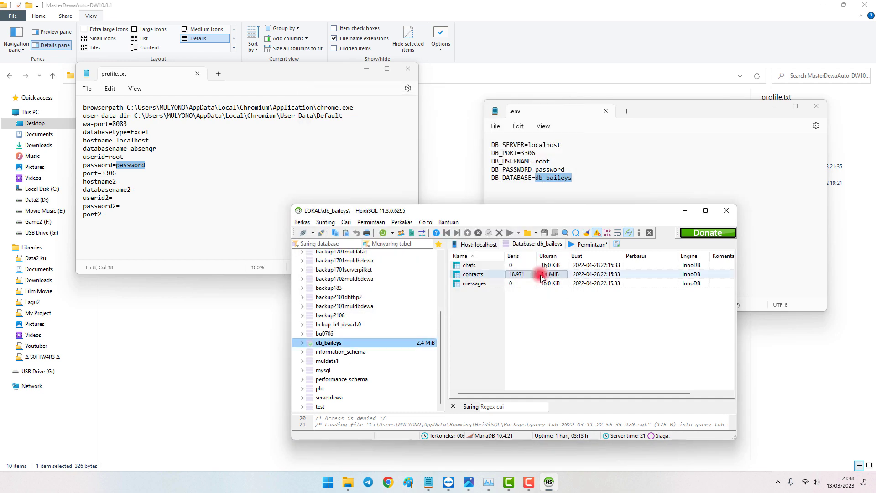
- Switch to File Explorer, open the DumpDataMysql folder inside Tutorial BACA DULU and select db_baileys.sql
left_click(444, 146)
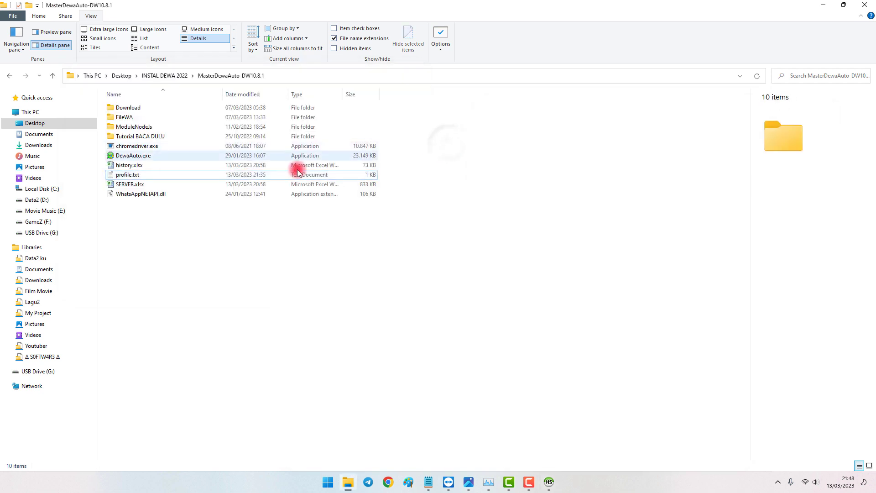
double_click(139, 136)
double_click(136, 109)
left_click(128, 117)
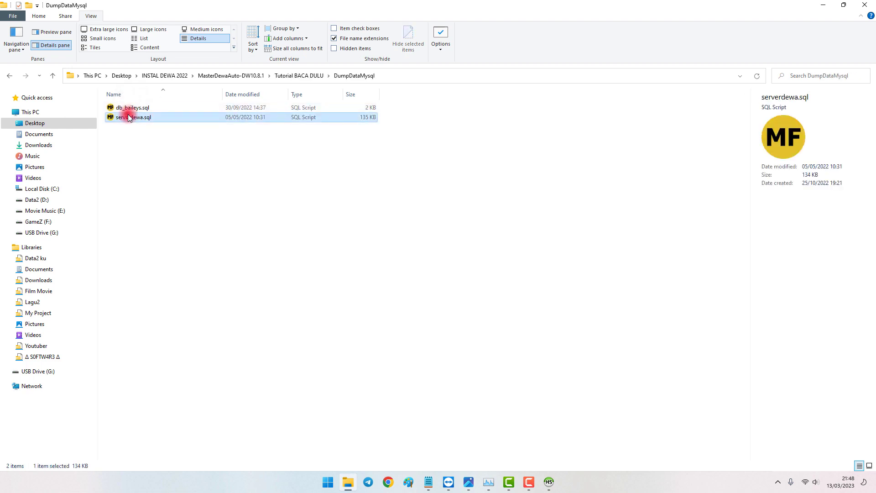
left_click(132, 109)
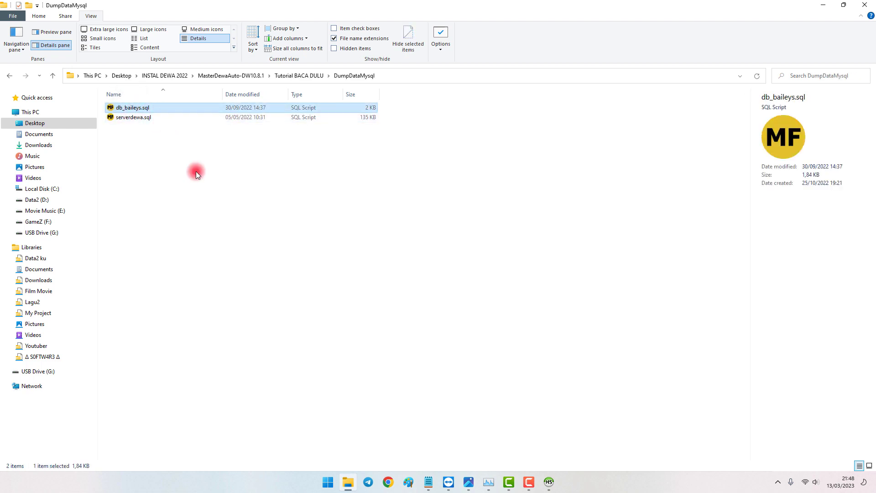
left_click(549, 481)
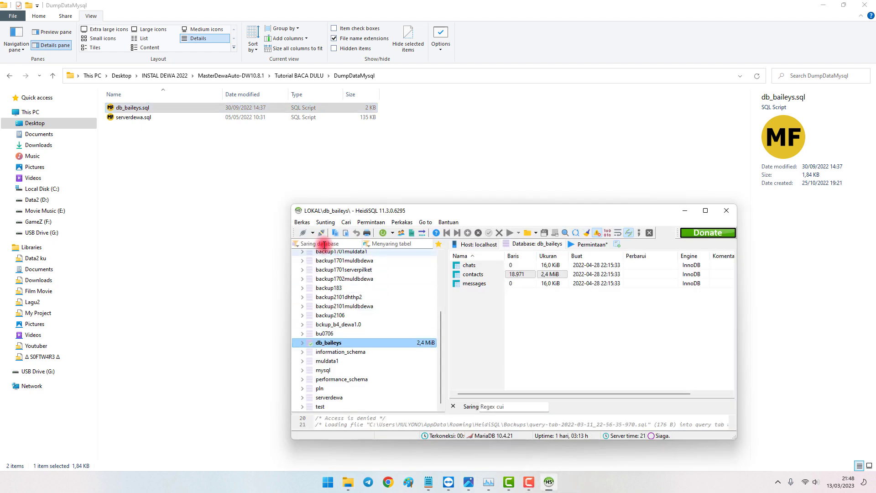
left_click(305, 225)
left_click(372, 292)
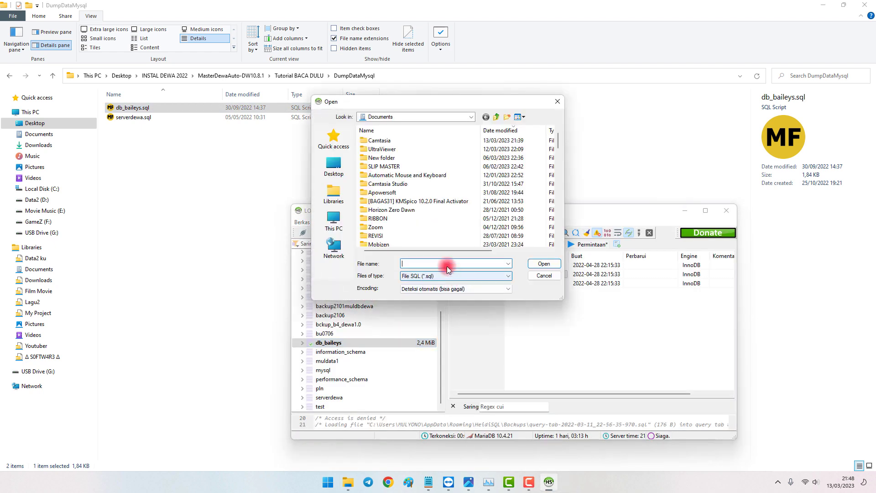
left_click(544, 275)
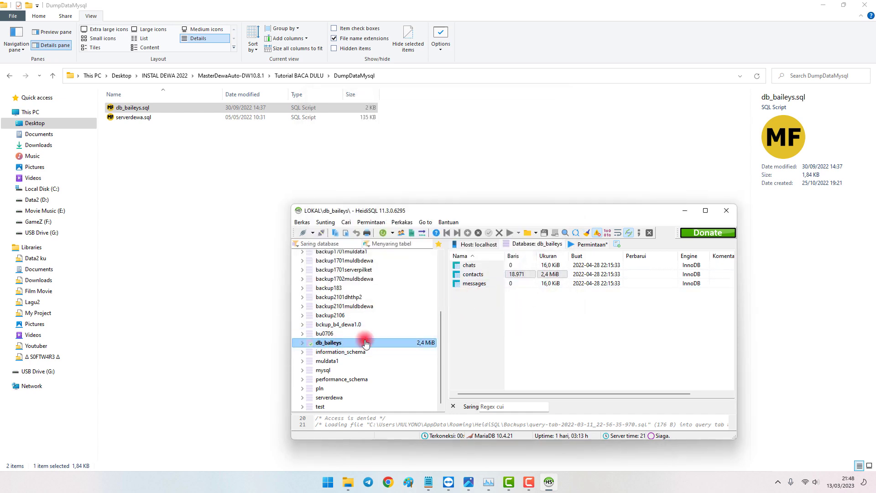
- Bring the Notepad windows back to the front and close profile.txt and .env, keeping the Dewa checklist open
left_click(429, 482)
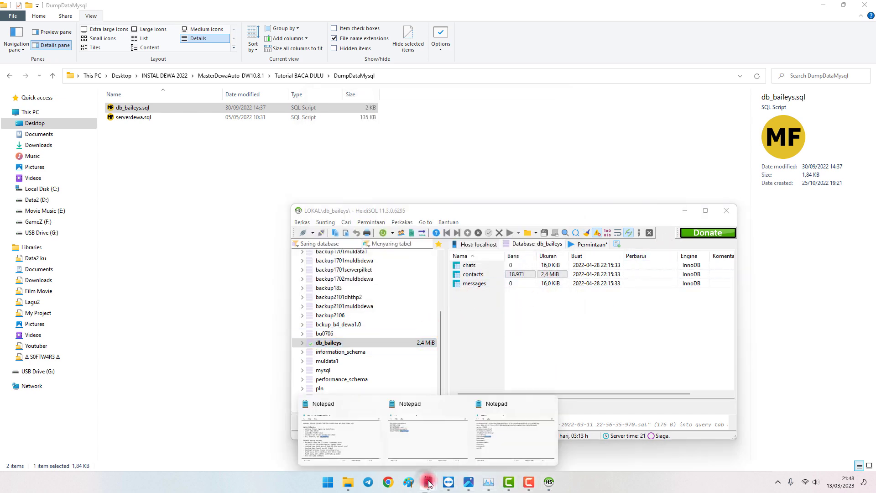
left_click(460, 434)
left_click(429, 482)
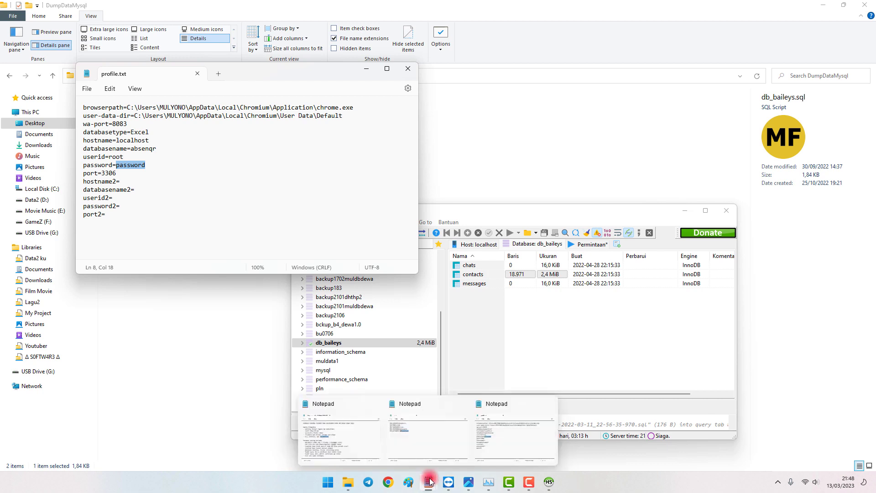
left_click(423, 437)
left_click(421, 483)
left_click(336, 437)
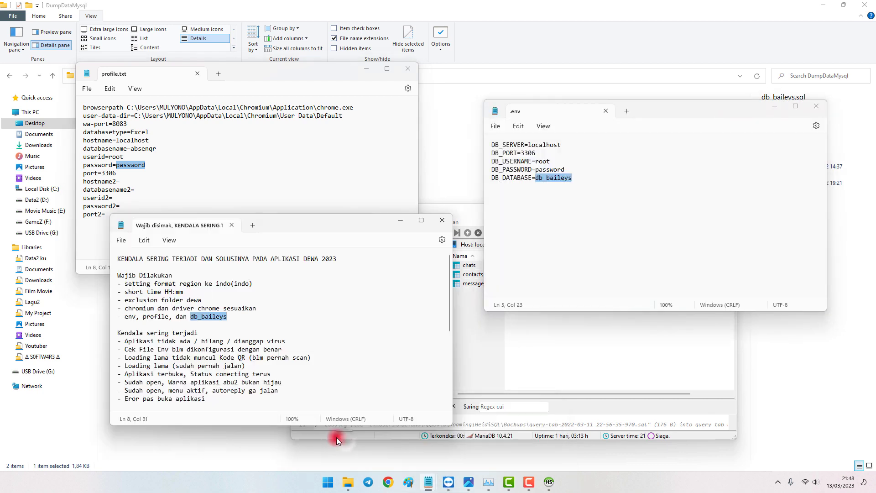
left_click(213, 181)
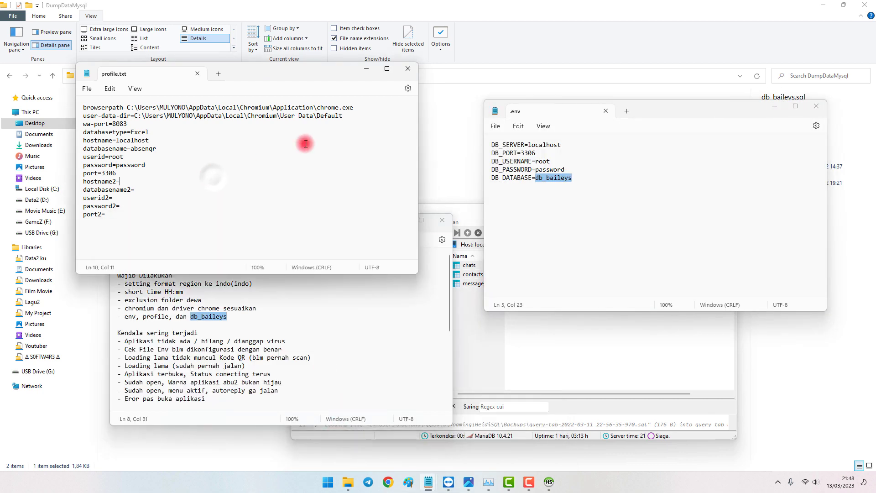
left_click(415, 72)
left_click(816, 106)
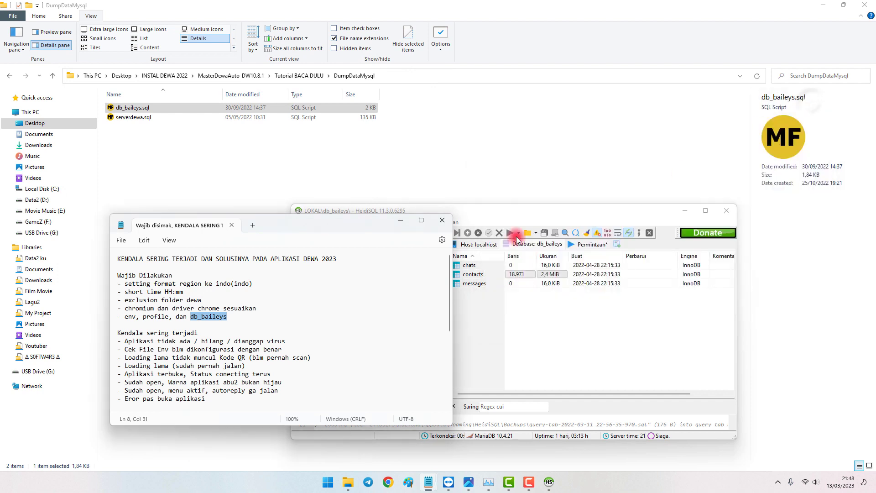
- Review the "Wajib Dilakukan" items in the checklist and return to the MasterDewaAuto-DW10.8.1 folder
left_click(235, 319)
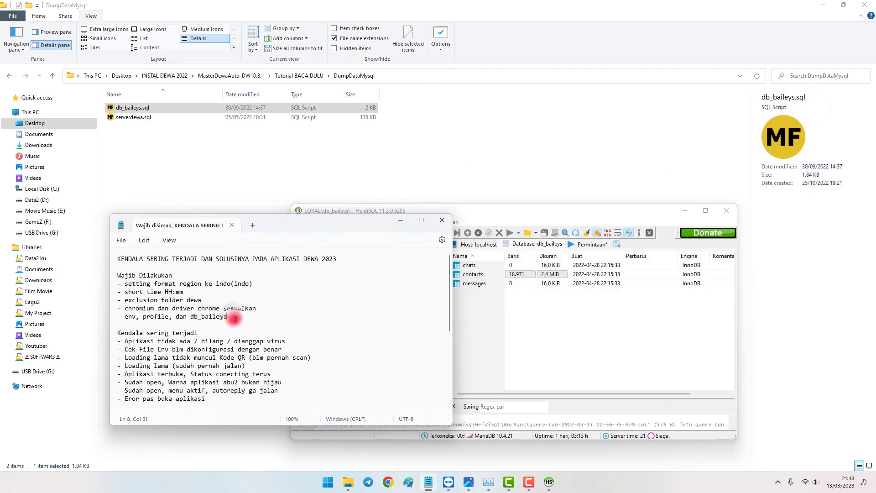
left_click_drag(235, 319, 113, 275)
left_click(173, 293)
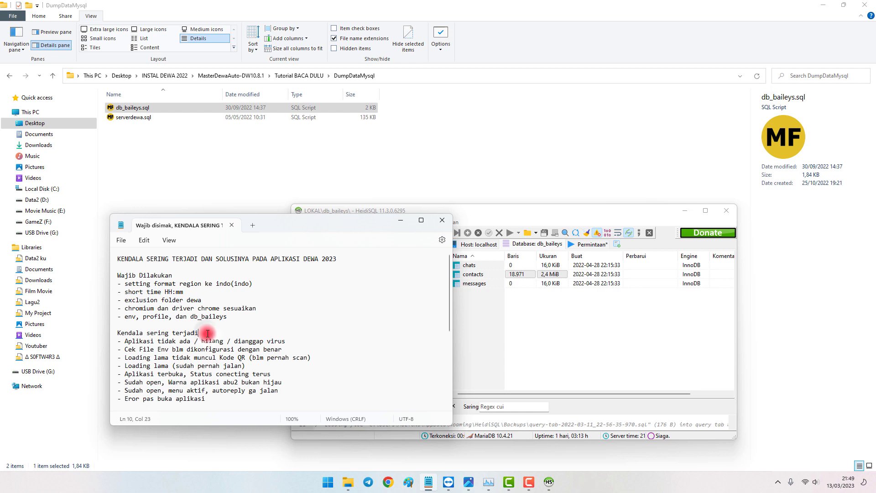
left_click(231, 75)
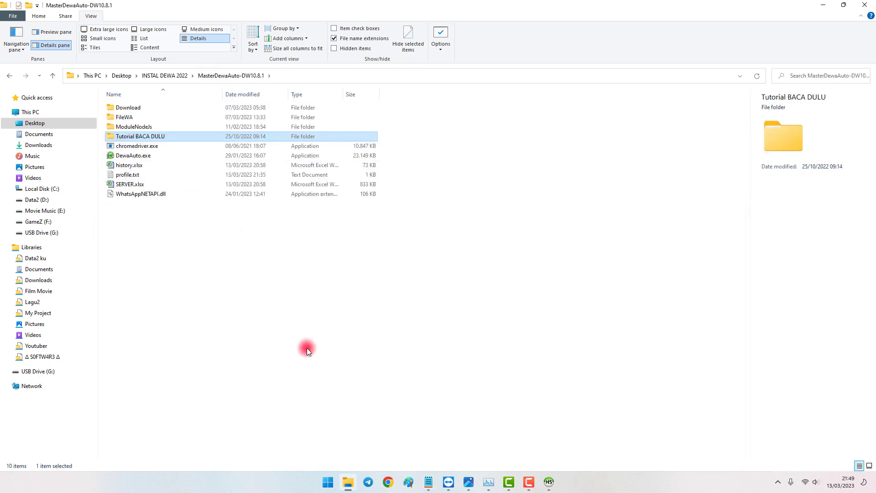
- Bring the Dewa checklist back to the front and review the missing or virus-flagged application problem alongside the "exclusion folder dewa" item
left_click(429, 482)
left_click(199, 335)
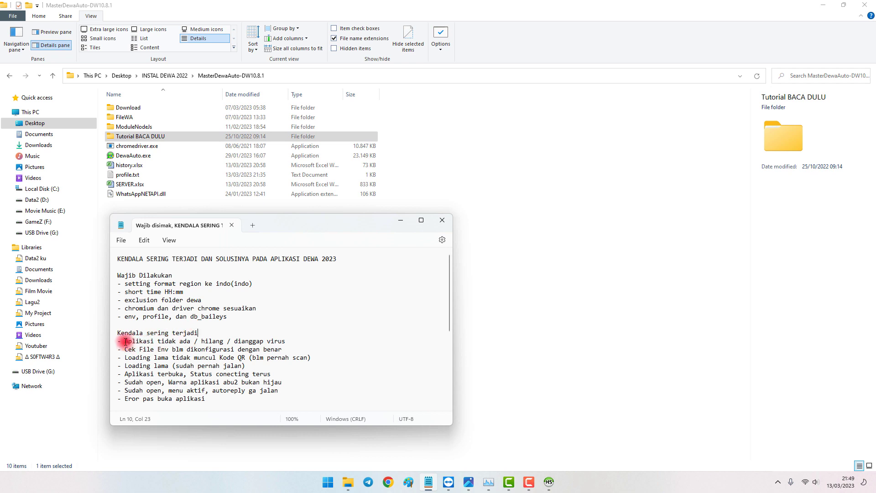
left_click_drag(125, 341, 189, 342)
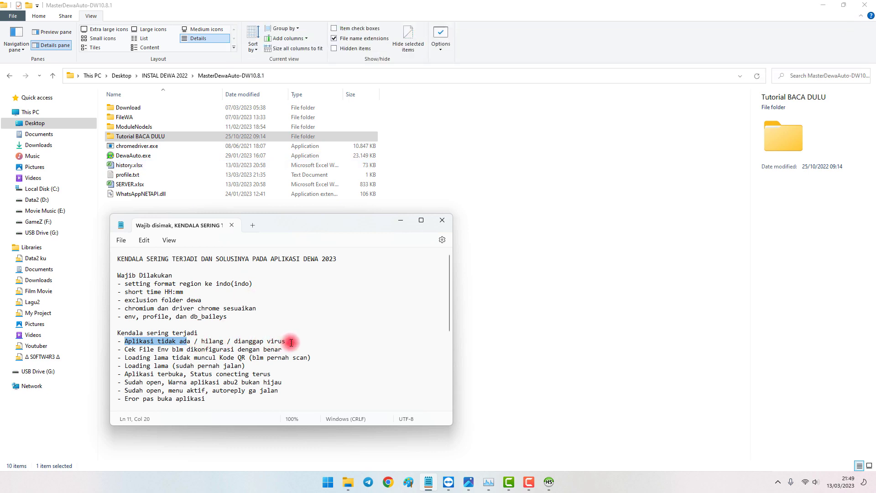
left_click_drag(288, 342, 130, 340)
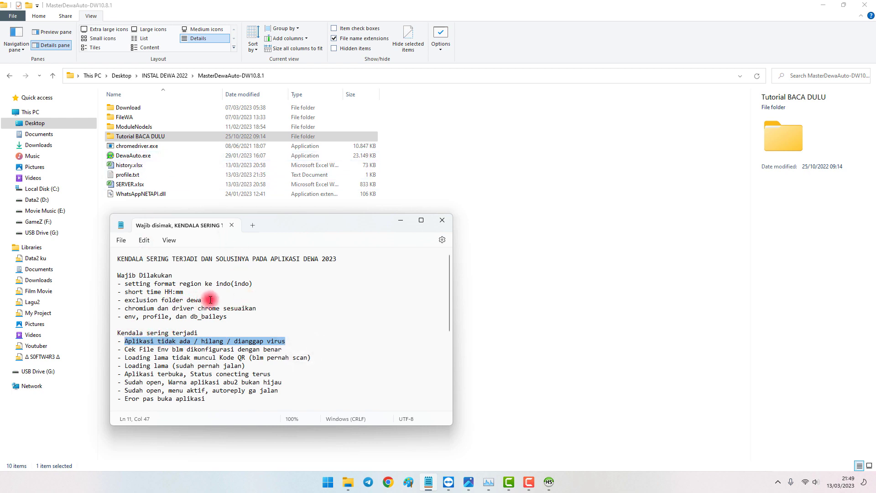
left_click_drag(202, 300, 116, 300)
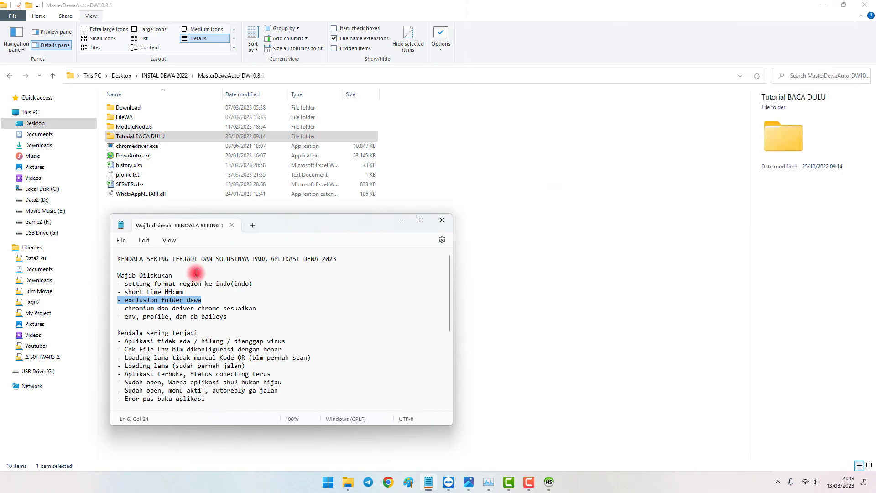
left_click(293, 342)
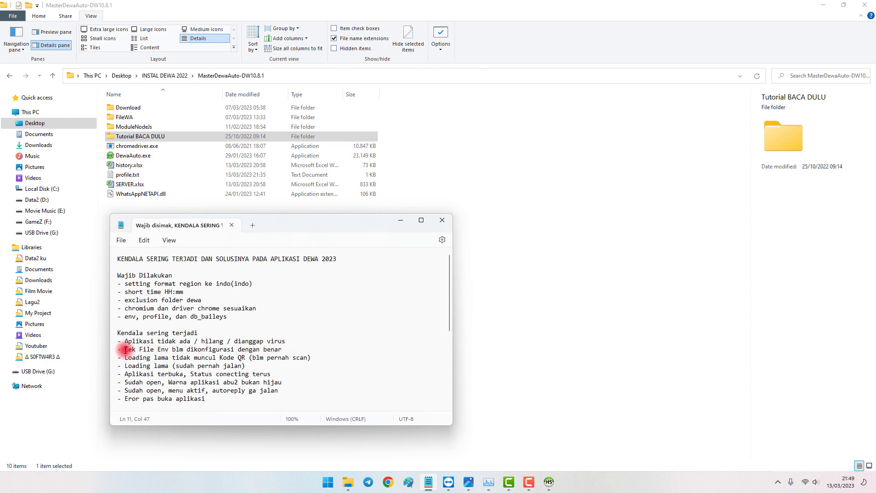
- Run DewaAuto.exe to compare its startup message with the checklist's "Cek File Env blm dikonfigurasi dengan benar" item, then dismiss the message
left_click_drag(125, 350, 289, 349)
left_click(289, 349)
left_click_drag(234, 241, 506, 249)
left_click(144, 156)
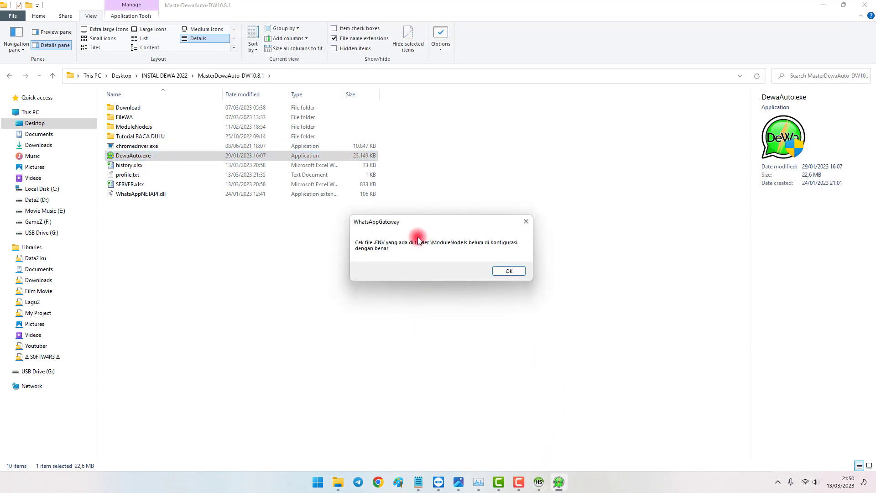
left_click_drag(416, 222, 247, 235)
left_click(418, 481)
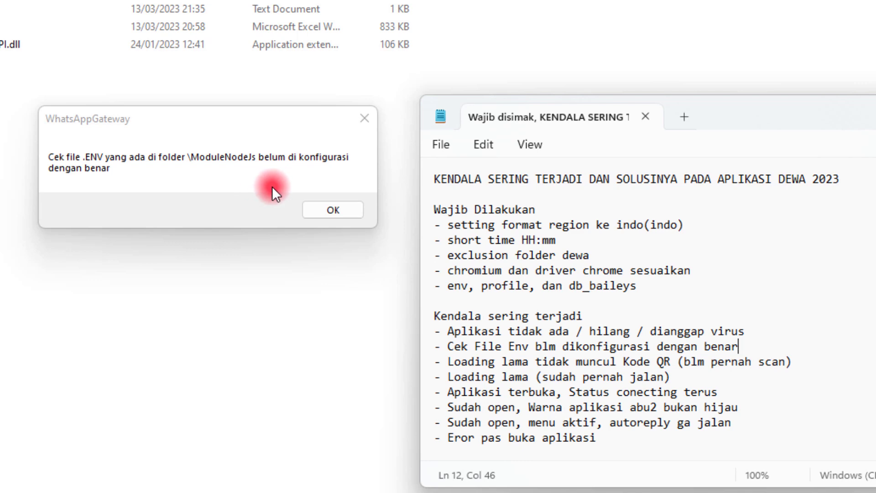
left_click(330, 209)
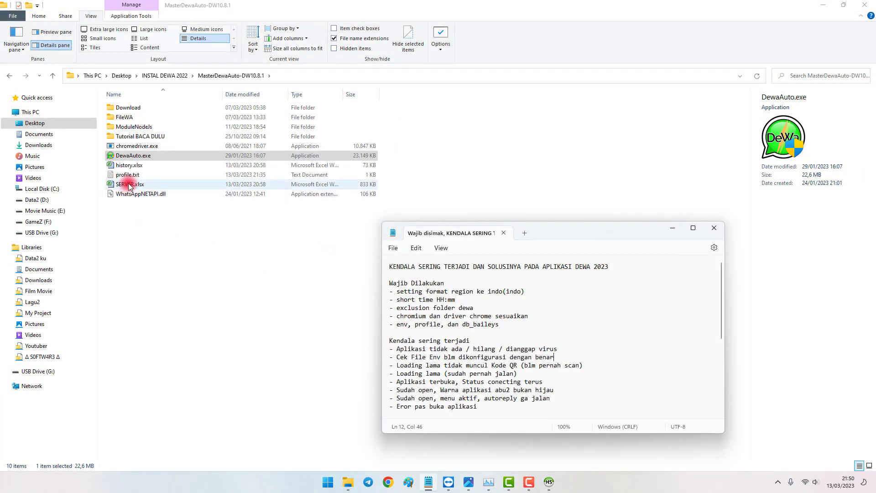
- Open profile.txt and the .env file from the ModuleNodeJs folder in Notepad, and inspect the database login values in .env
double_click(131, 174)
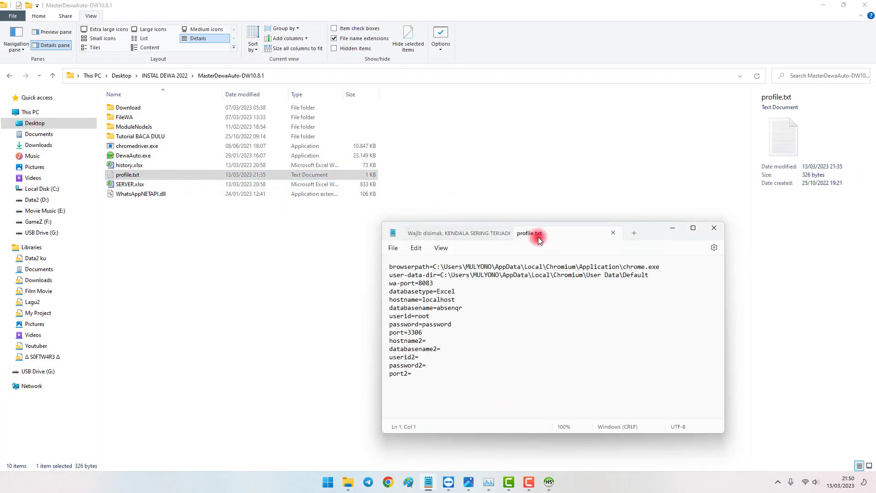
double_click(110, 136)
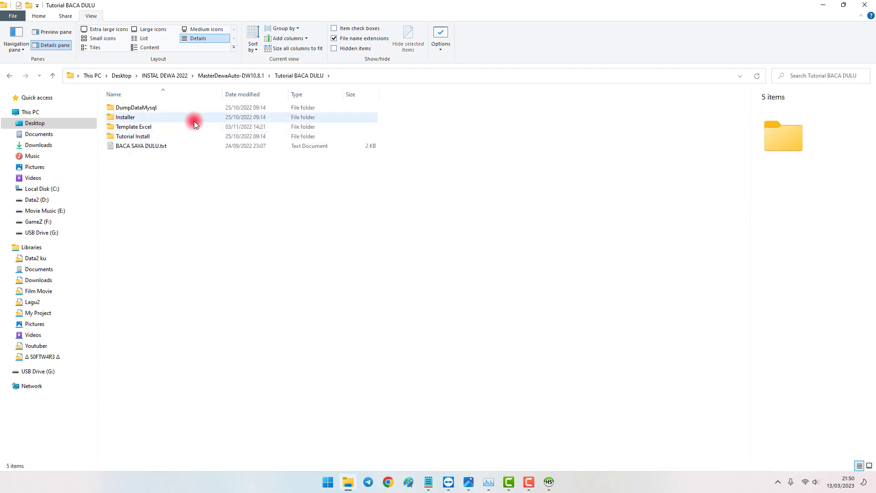
key("alt+Left")
double_click(129, 129)
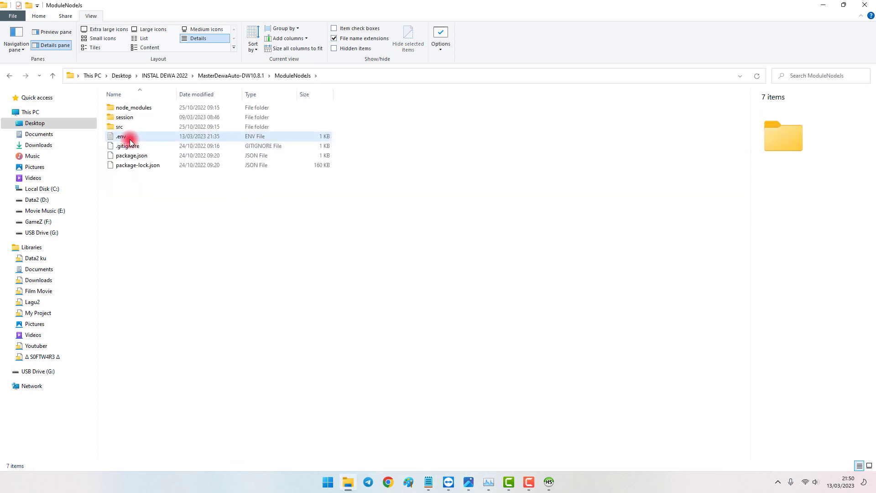
double_click(130, 139)
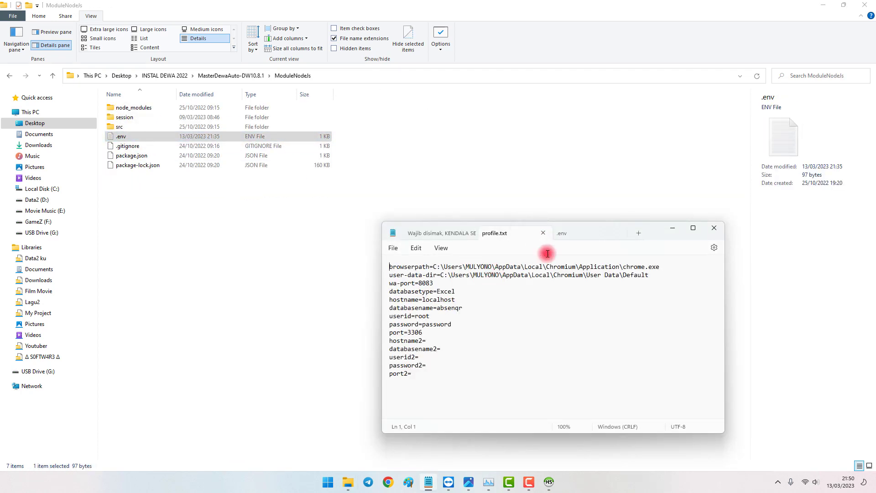
left_click(567, 232)
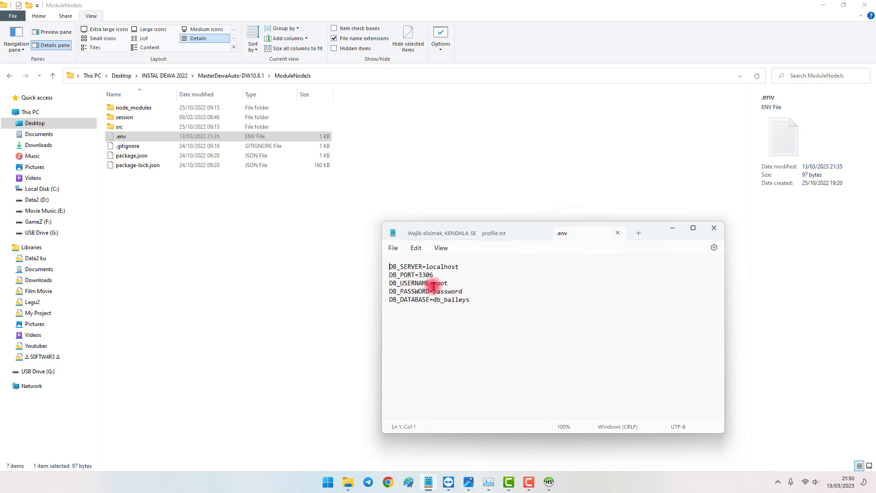
left_click_drag(433, 283, 469, 291)
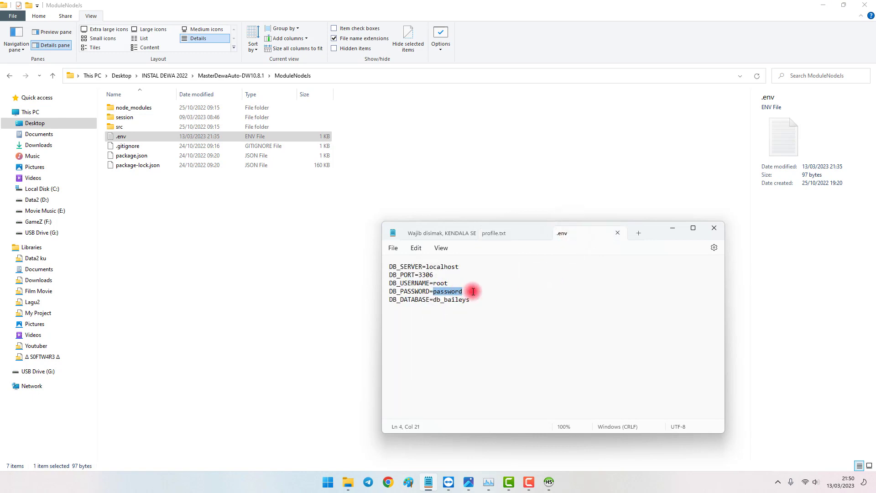
- Close and relaunch HeidiSQL, placing its session manager beside the .env file
left_click(549, 480)
left_click(726, 214)
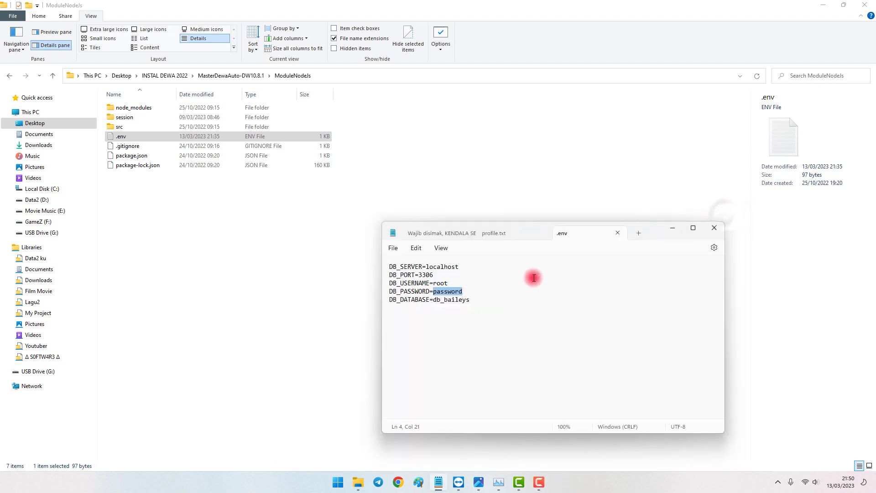
left_click(338, 482)
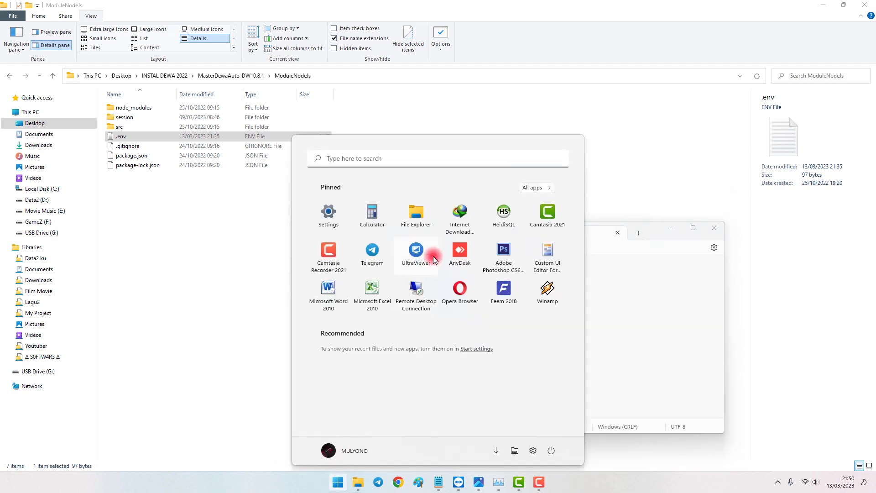
left_click(501, 220)
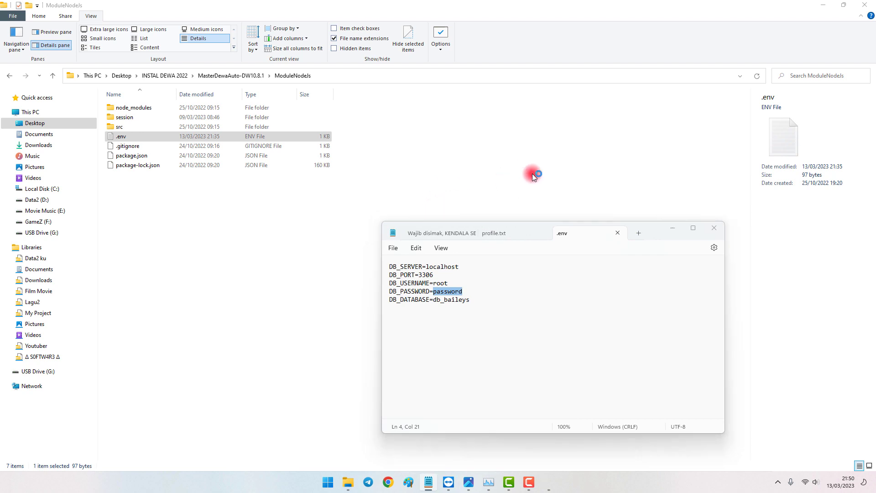
left_click_drag(497, 207, 280, 108)
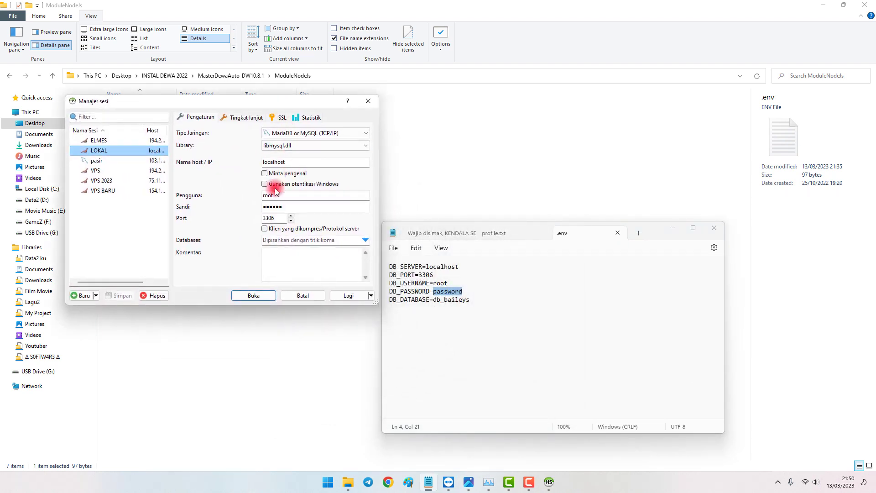
- Compare the LOKAL session's username, password, port and host with the values in .env, and check the DB_DATABASE entry
left_click(450, 284)
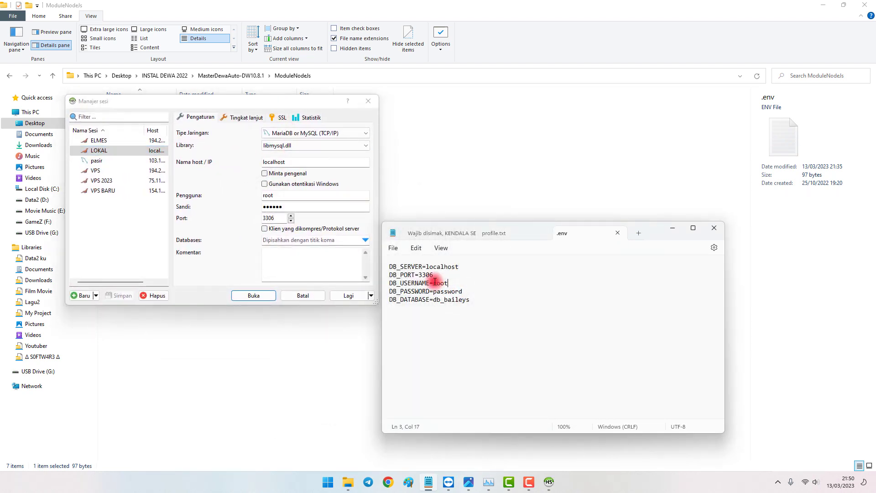
left_click_drag(450, 284, 434, 283)
left_click(298, 206)
left_click_drag(298, 205, 254, 206)
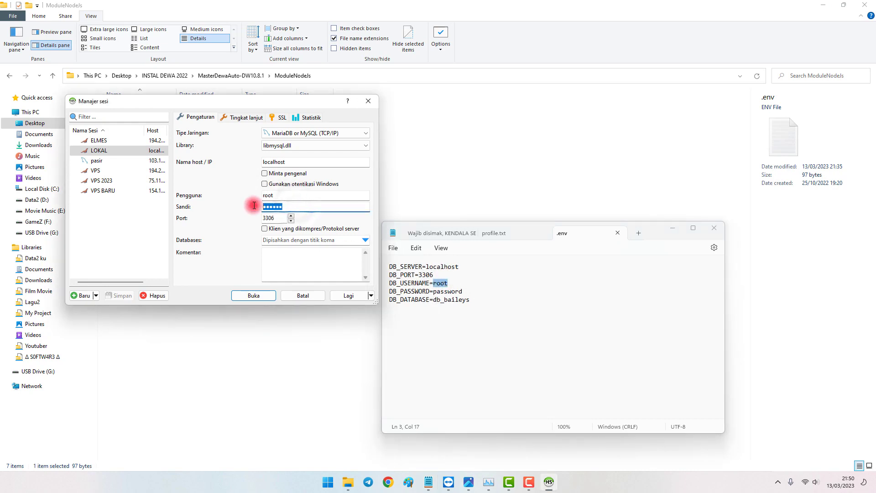
left_click(436, 292)
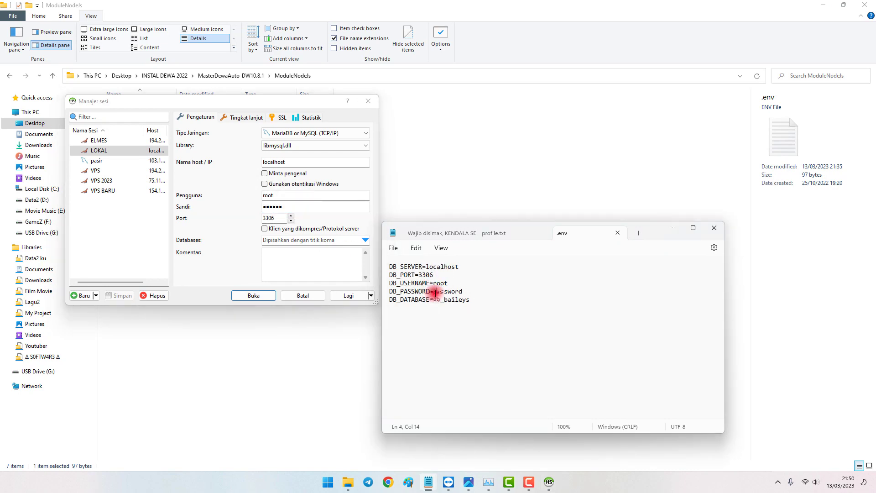
left_click_drag(439, 292, 471, 293)
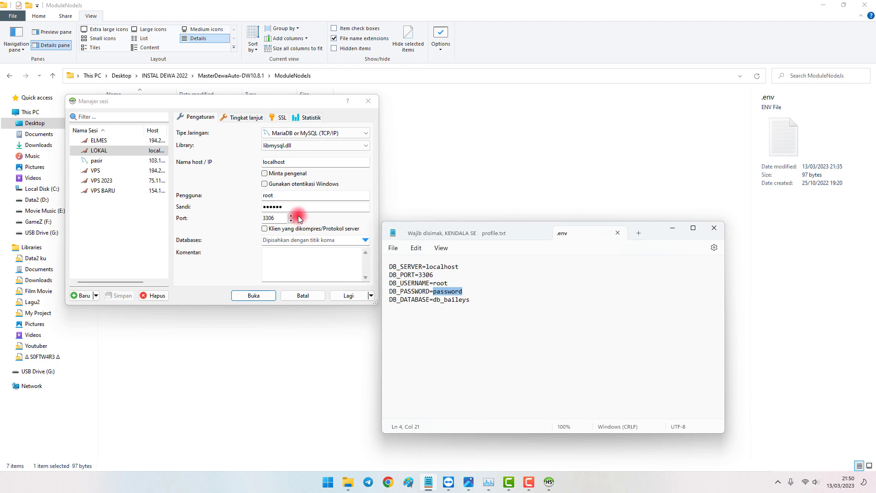
left_click_drag(298, 206, 253, 205)
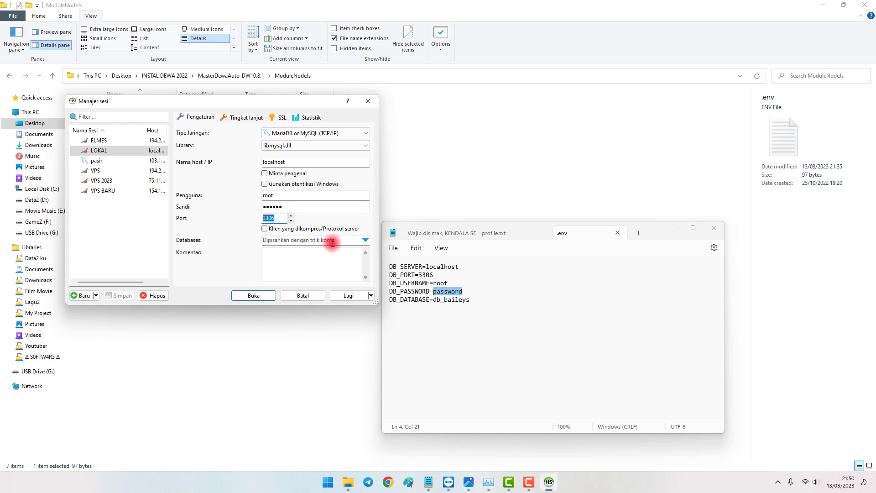
left_click(420, 276)
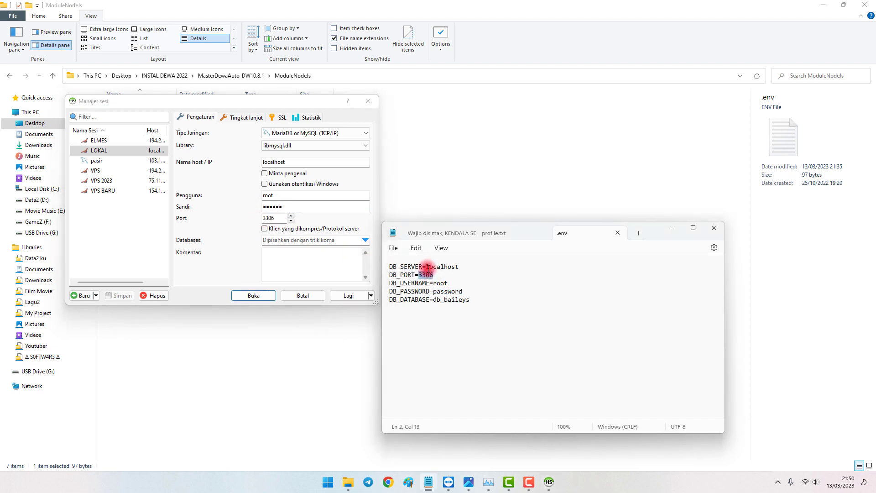
left_click_drag(426, 267, 459, 267)
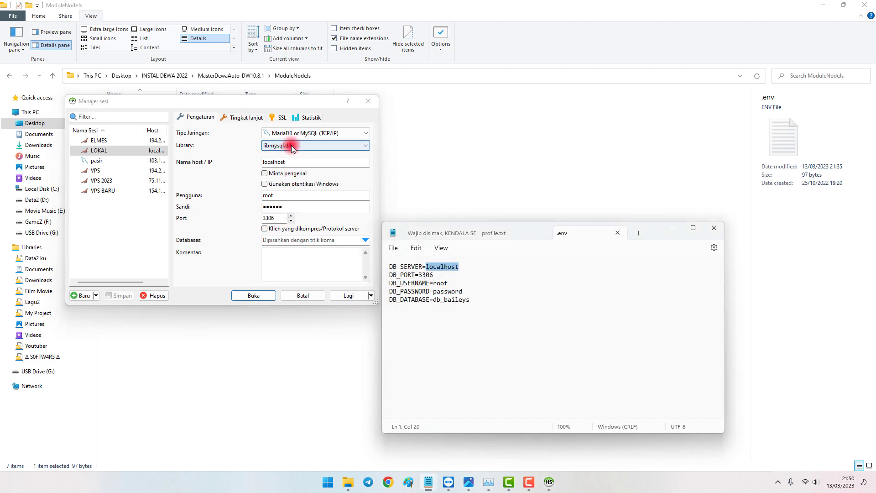
left_click_drag(295, 163, 256, 162)
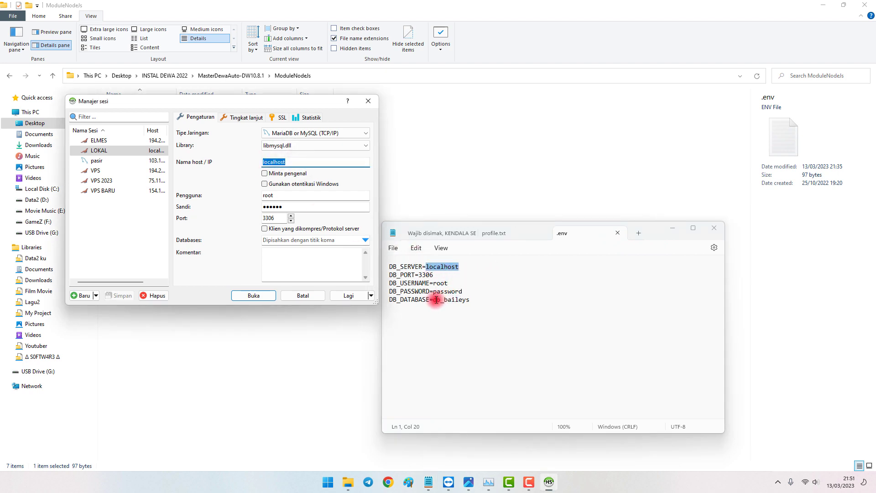
left_click_drag(434, 300, 472, 300)
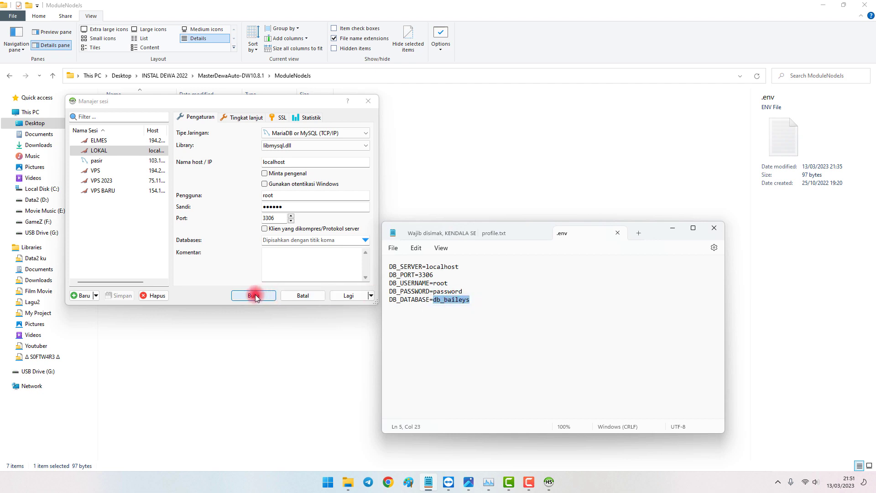
- Connect to the LOKAL session in HeidiSQL and compare its db_baileys database with the DB_DATABASE value in .env
left_click(255, 296)
left_click_drag(434, 212, 228, 122)
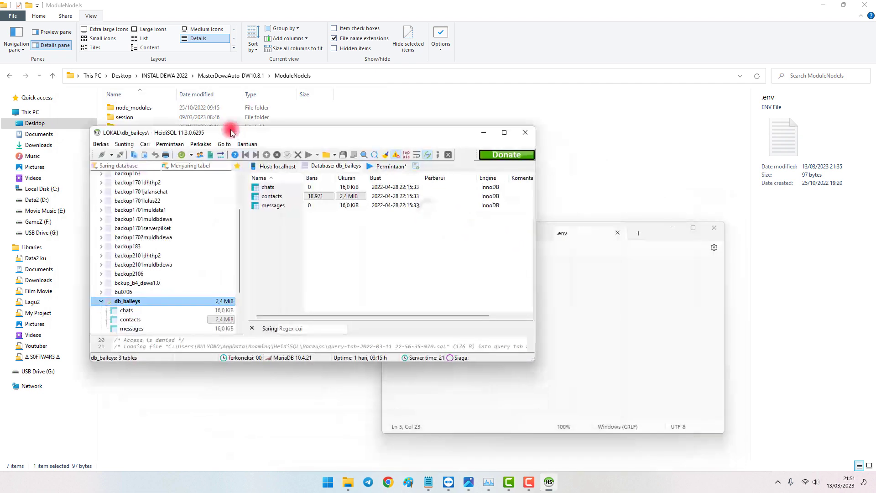
scroll(132, 283, "down", 2)
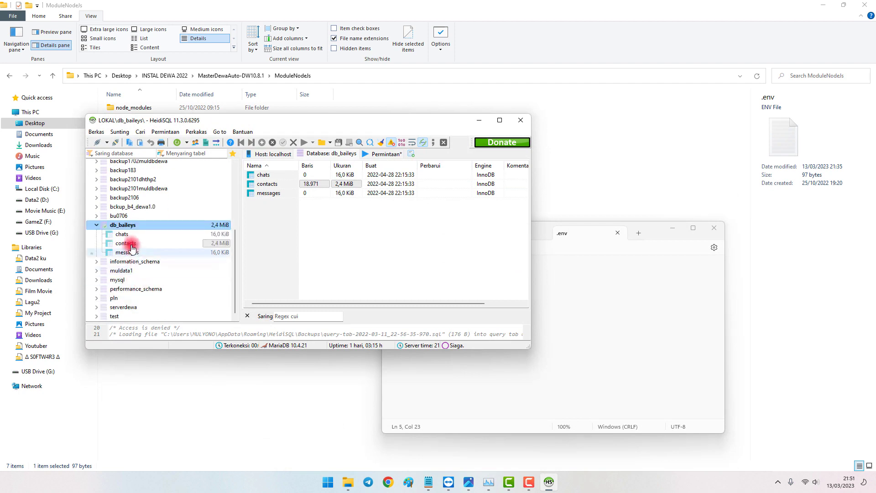
left_click(578, 305)
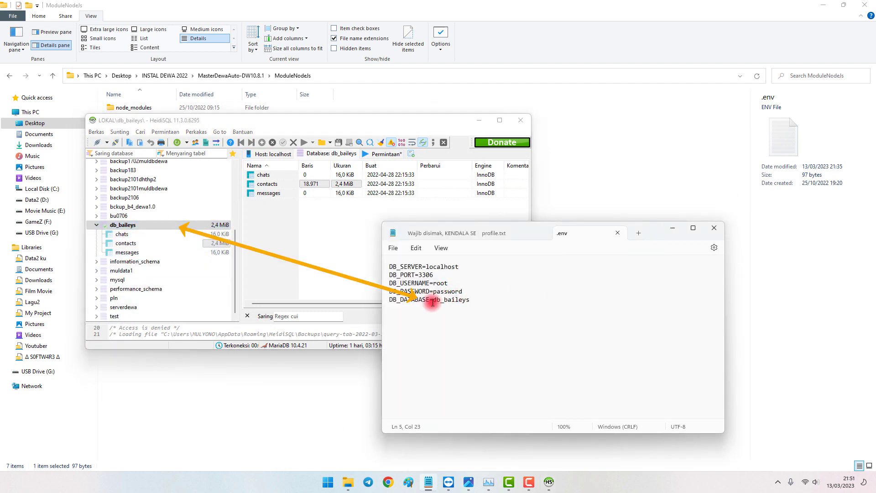
left_click_drag(435, 300, 470, 300)
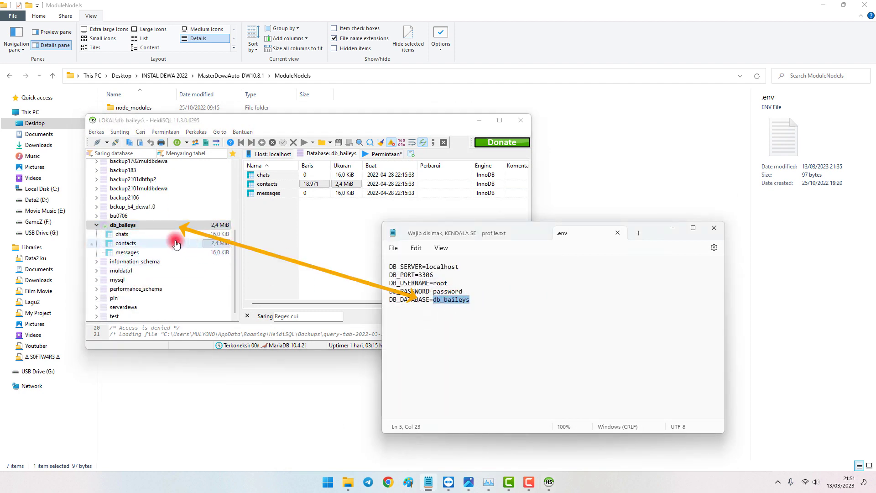
left_click(134, 225)
left_click(565, 276)
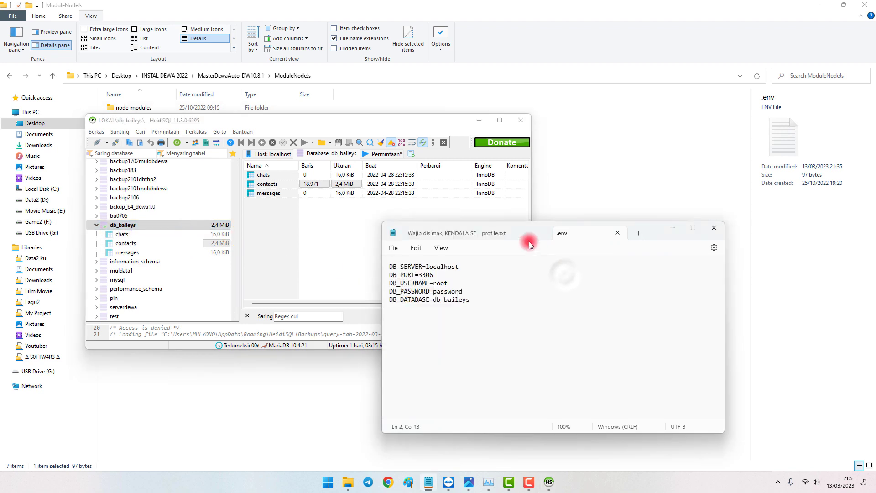
- Move Notepad clear of HeidiSQL, close .env and profile.txt, and highlight the checklist's "Cek File Env blm dikonfigurasi dengan benar" item
left_click_drag(663, 240, 814, 260)
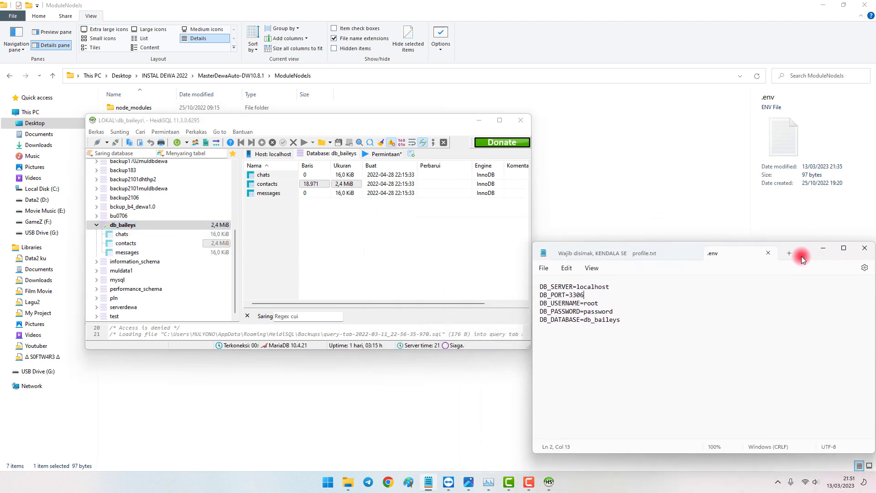
left_click(769, 254)
left_click(765, 254)
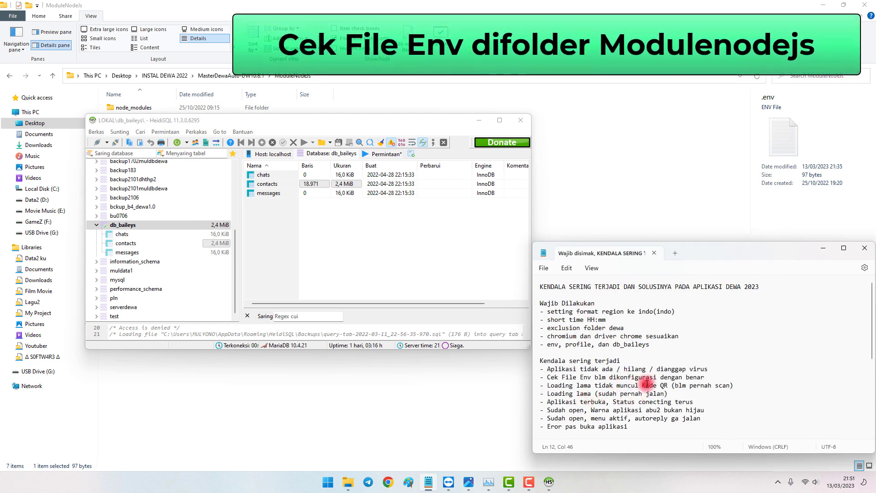
left_click_drag(705, 377, 548, 377)
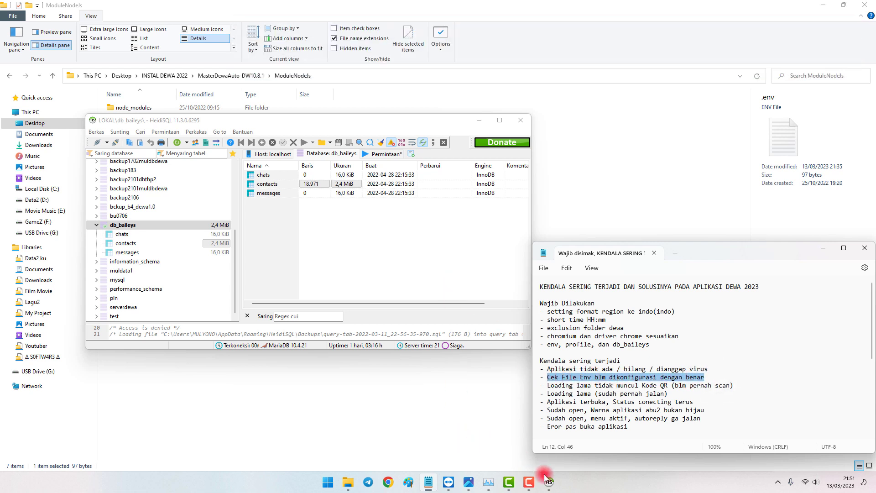
- Put HeidiSQL away, bring back the checklist, and highlight its "Loading lama tidak muncul Kode QR" item
left_click(549, 482)
left_click(403, 393)
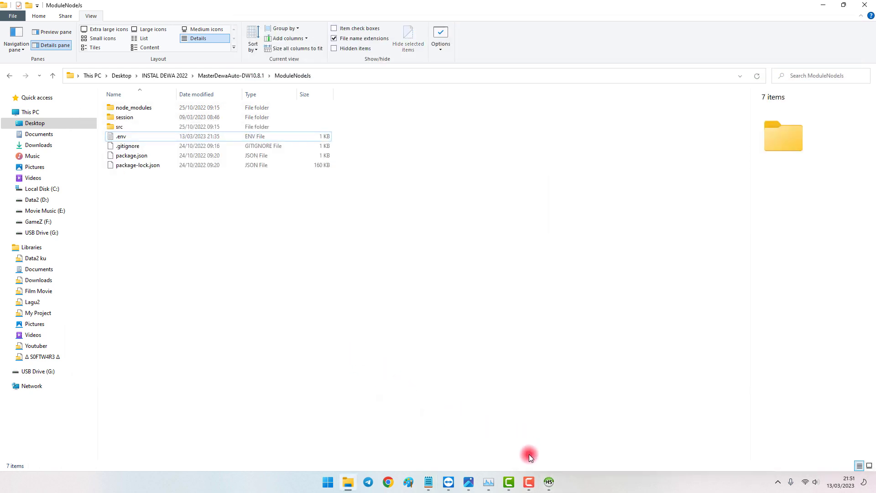
left_click(428, 481)
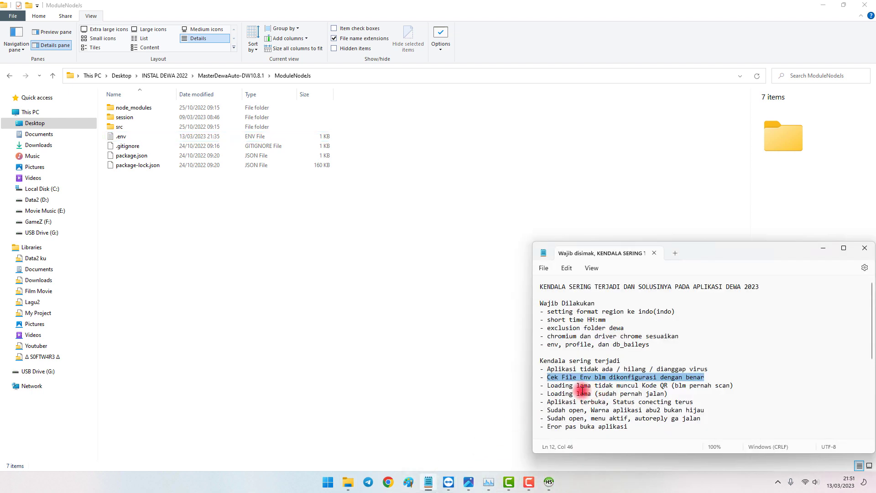
left_click_drag(548, 385, 669, 385)
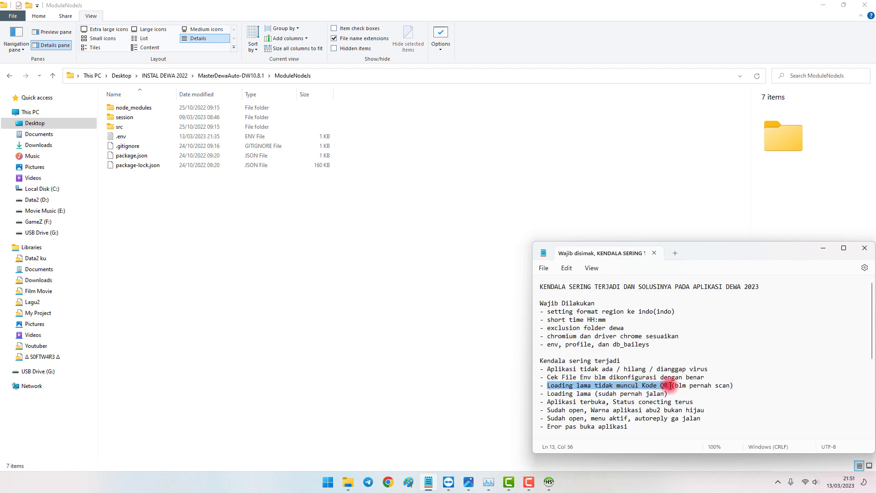
- Return to the MasterDewaAuto-DW10.8.1 folder and view the 2.png screenshot of the "Connecting to WA Center" window
left_click(231, 75)
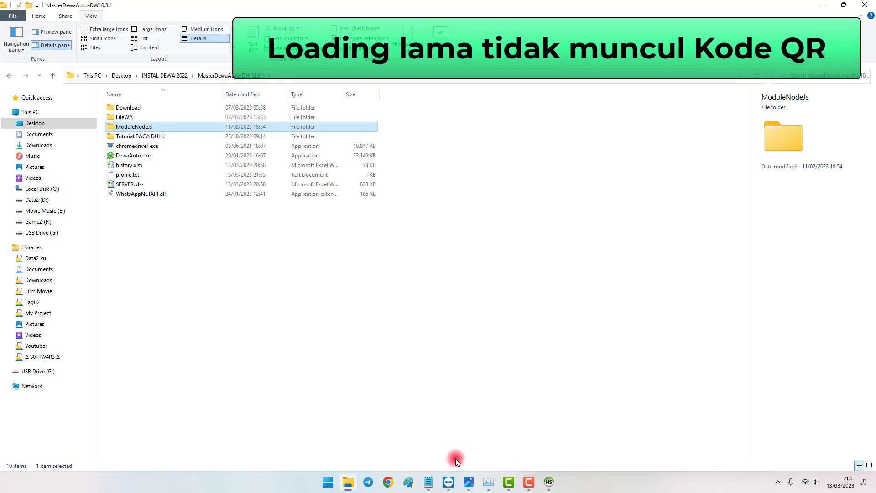
left_click(468, 482)
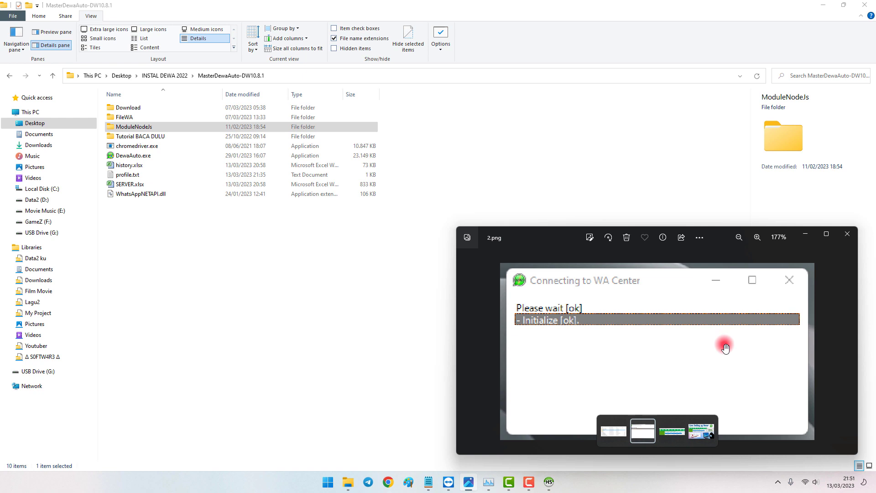
scroll(721, 344, "down", 1)
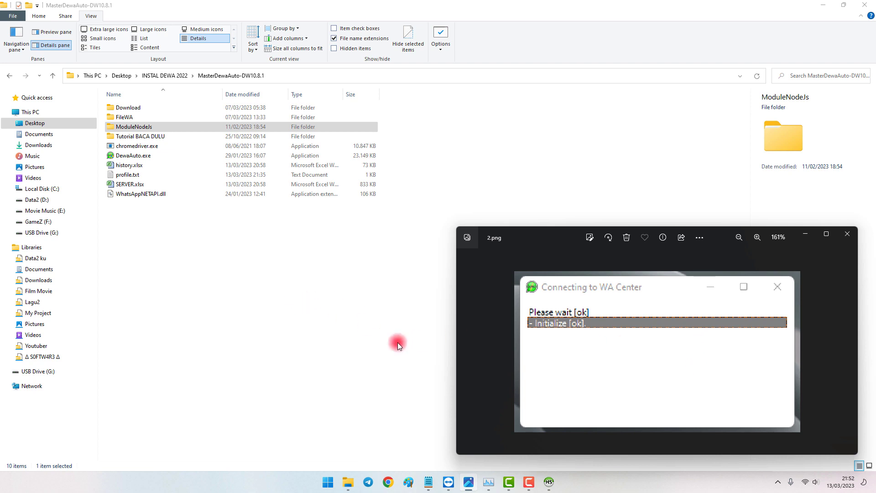
- In the checklist, compare the "blm pernah scan" loading item with the "sudah pernah jalan" one by highlighting each line
left_click(429, 482)
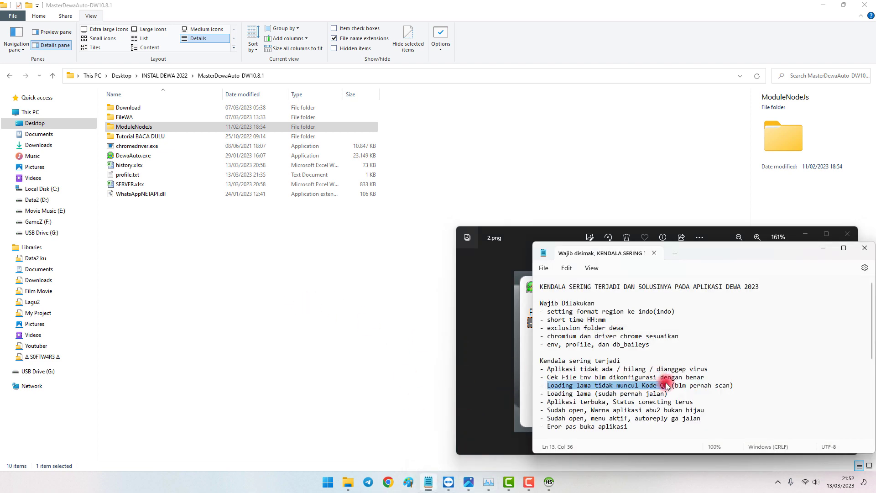
left_click(632, 386)
left_click_drag(547, 386, 731, 385)
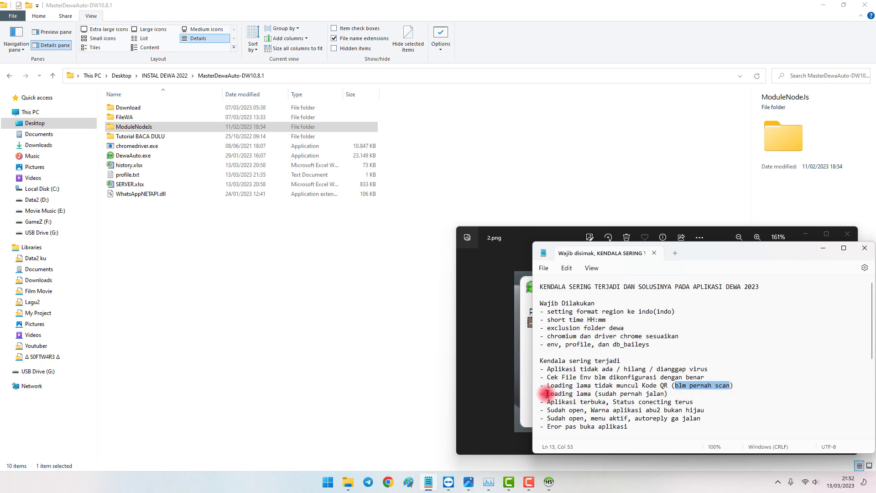
left_click_drag(547, 394, 667, 392)
left_click(674, 392)
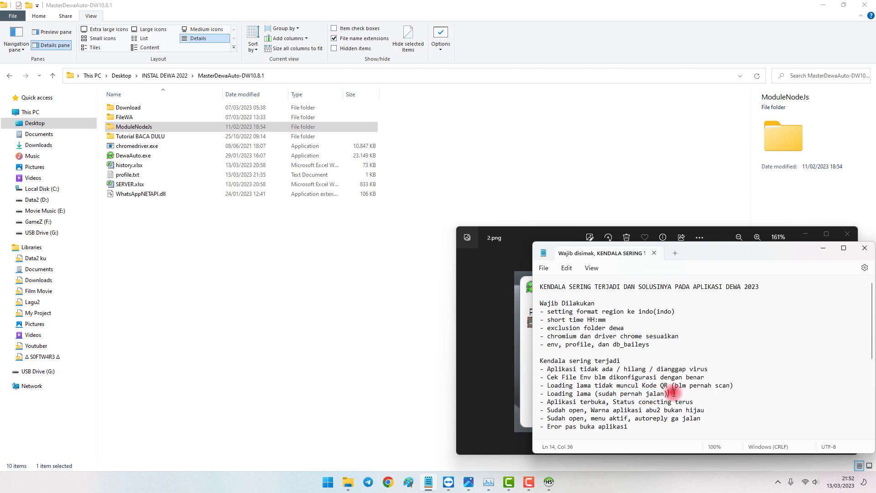
left_click_drag(738, 386, 539, 384)
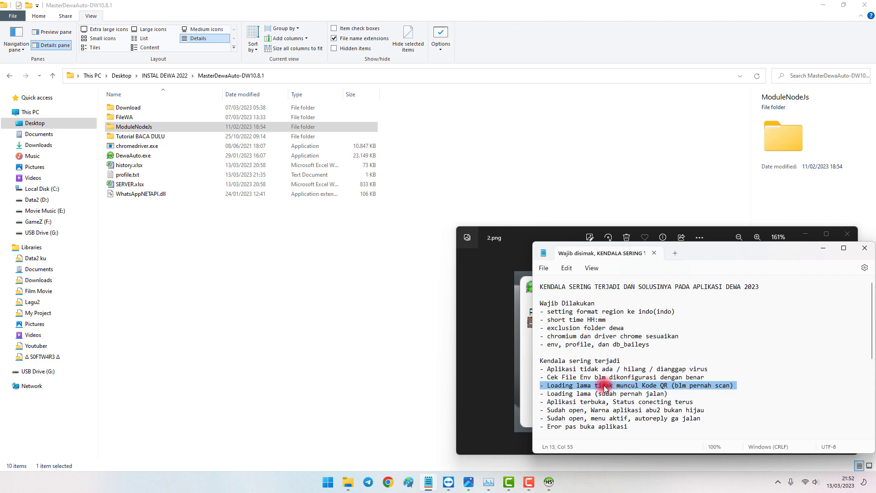
left_click(678, 394)
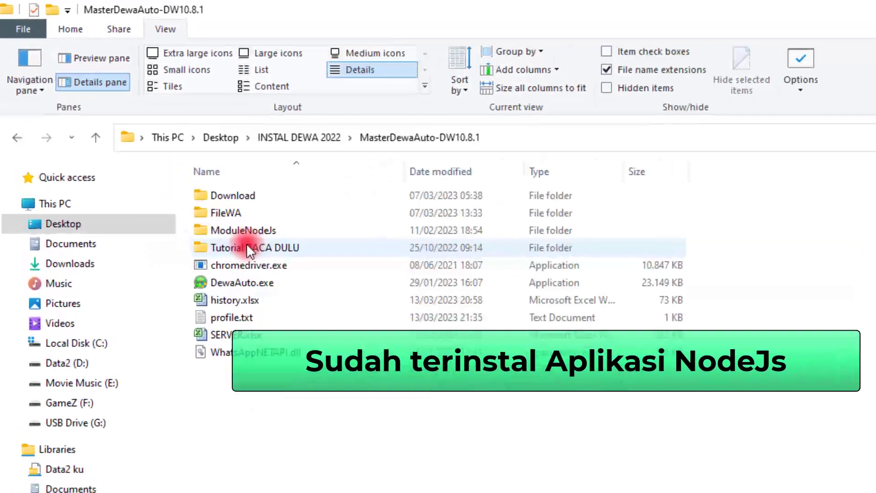
- Open the Installer folder inside Tutorial BACA DULU and select the Node-v16.13.1-x64.msi installer
left_click(136, 135)
double_click(278, 275)
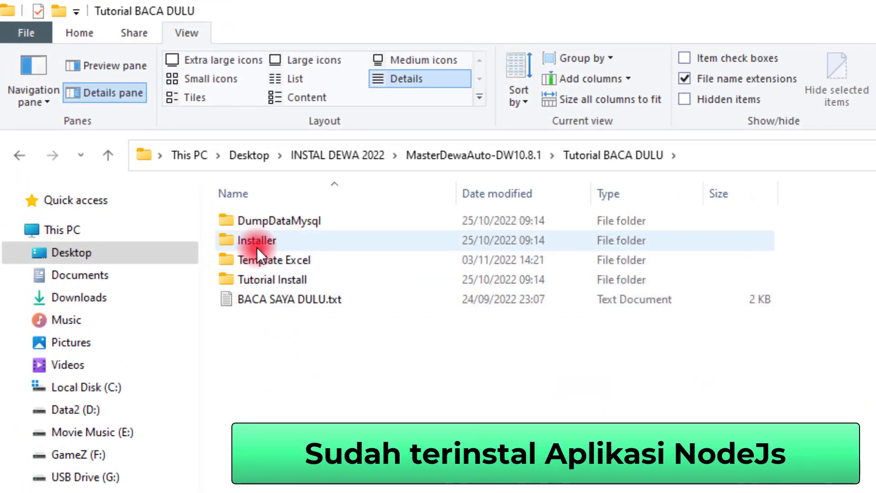
double_click(256, 241)
left_click(267, 278)
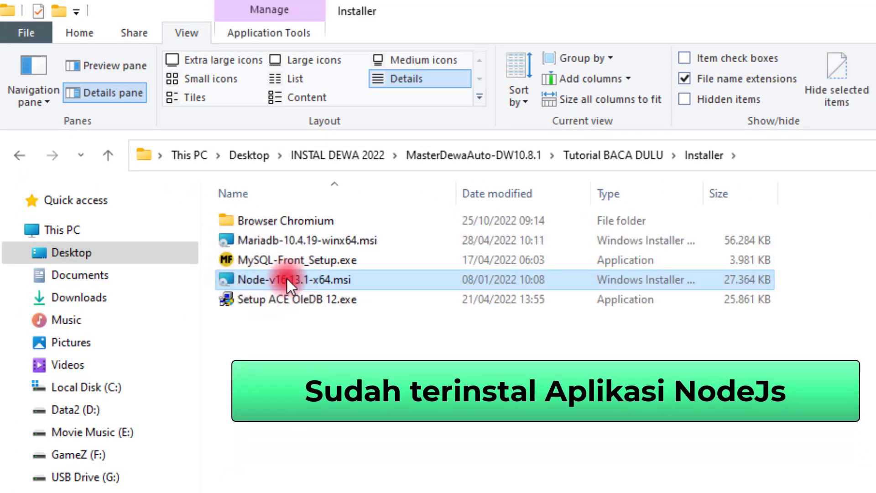
double_click(297, 285)
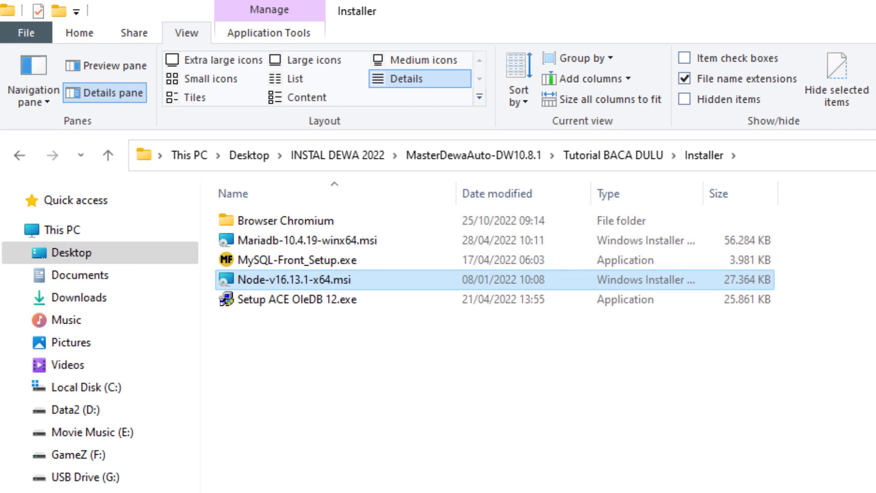
- Search Windows for node.js to check whether it is installed, and dismiss the search
key("super")
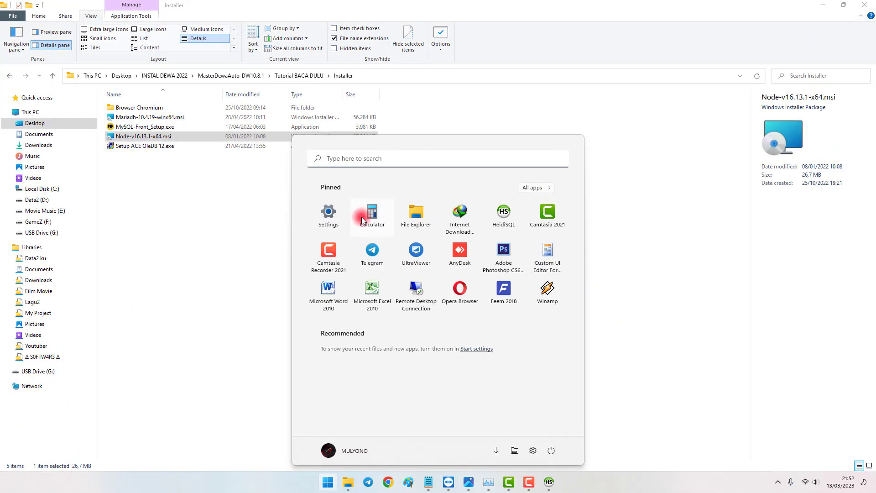
type("node")
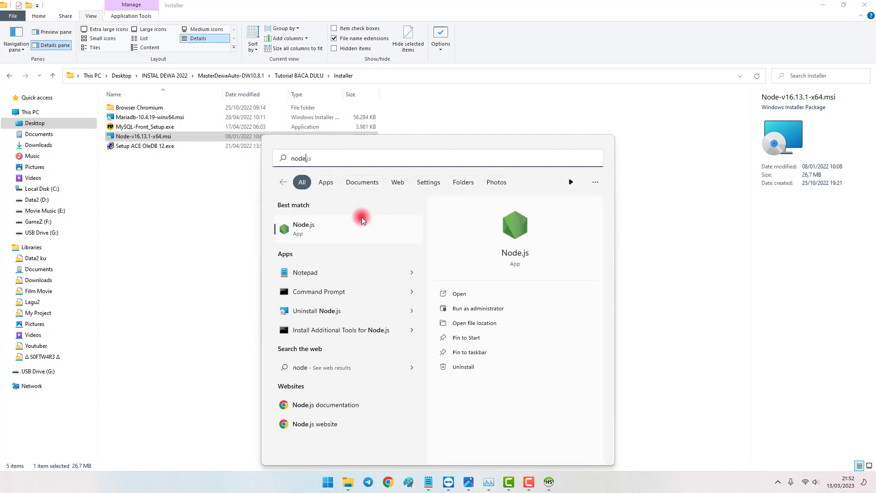
type(".js")
left_click(204, 224)
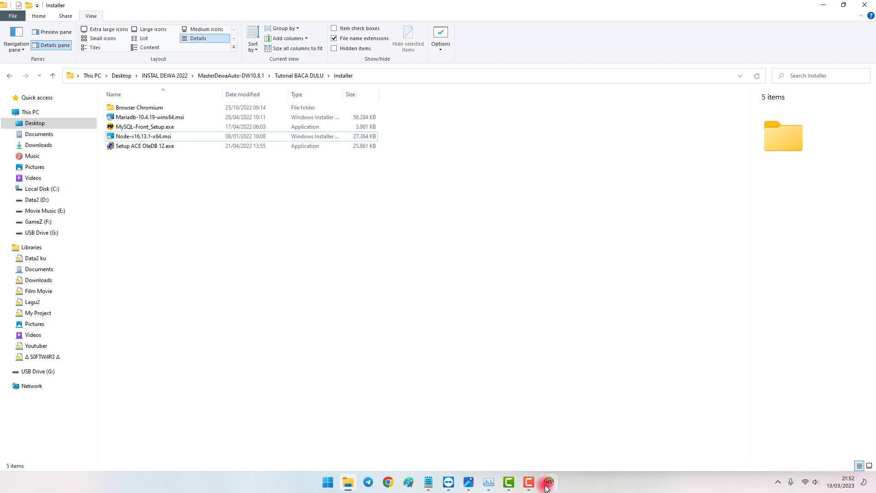
- Bring up the checklist and highlight the whole "Loading lama tidak muncul Kode QR (blm pernah scan)" line
left_click(428, 482)
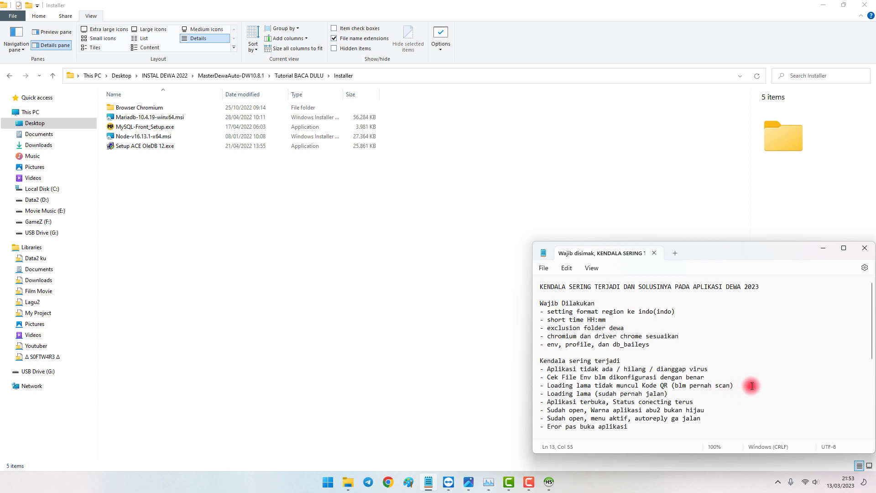
left_click_drag(737, 385, 479, 382)
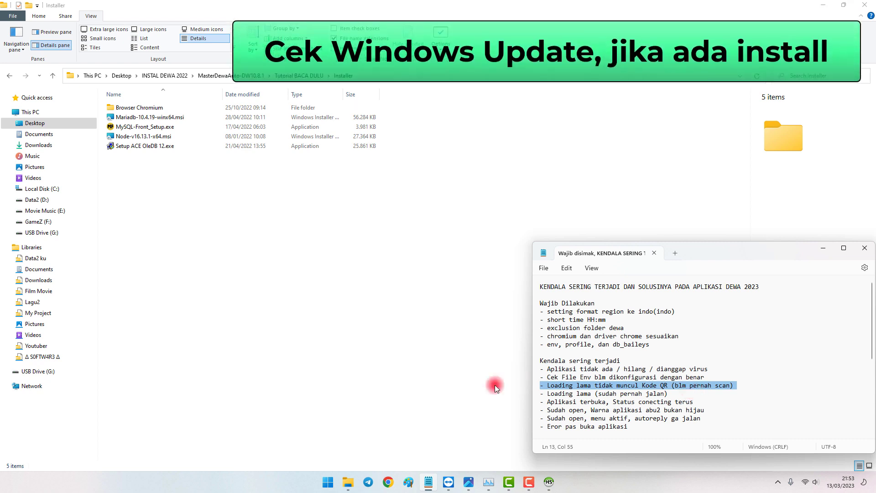
left_click(454, 371)
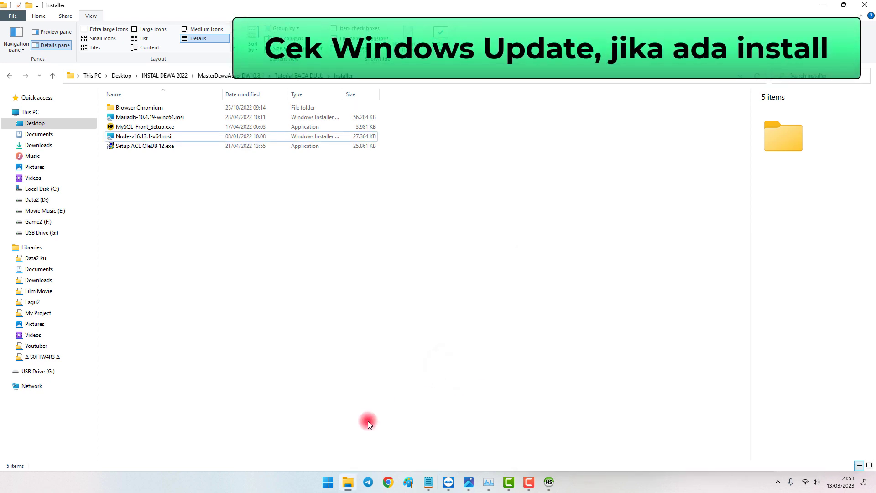
- Open the Windows Update page in Windows Settings, check it for available updates, and close Settings
right_click(328, 482)
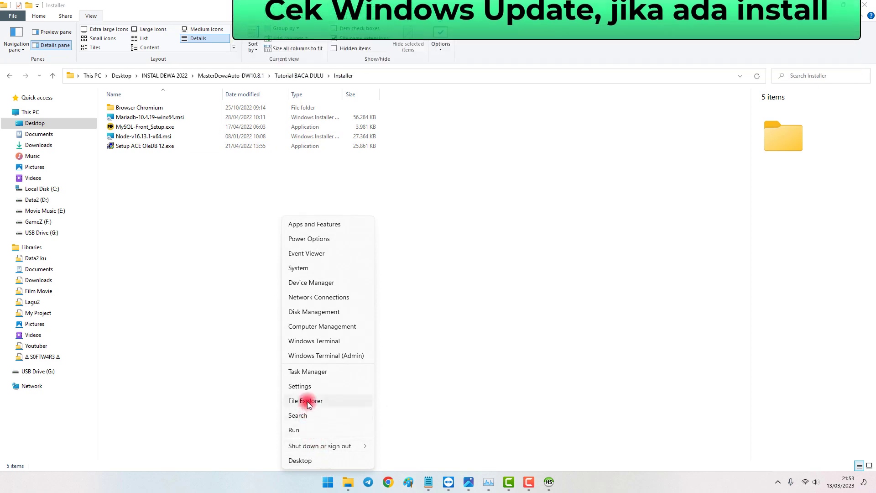
left_click(308, 387)
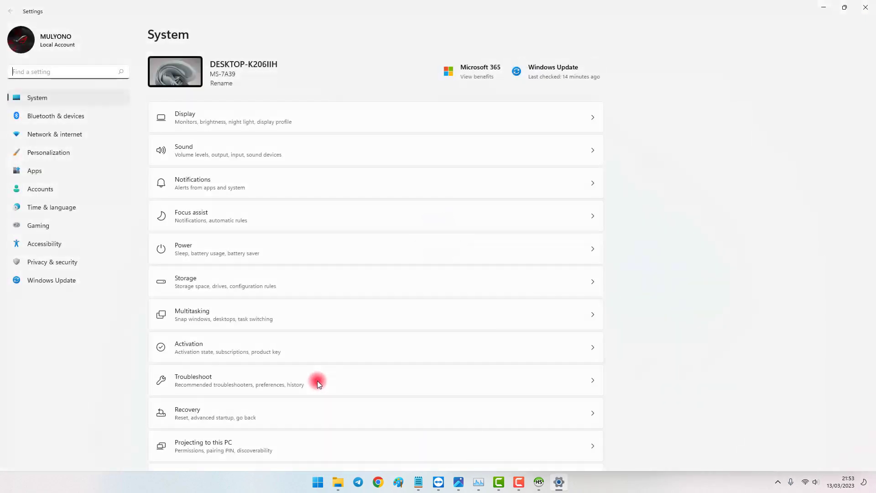
left_click(42, 283)
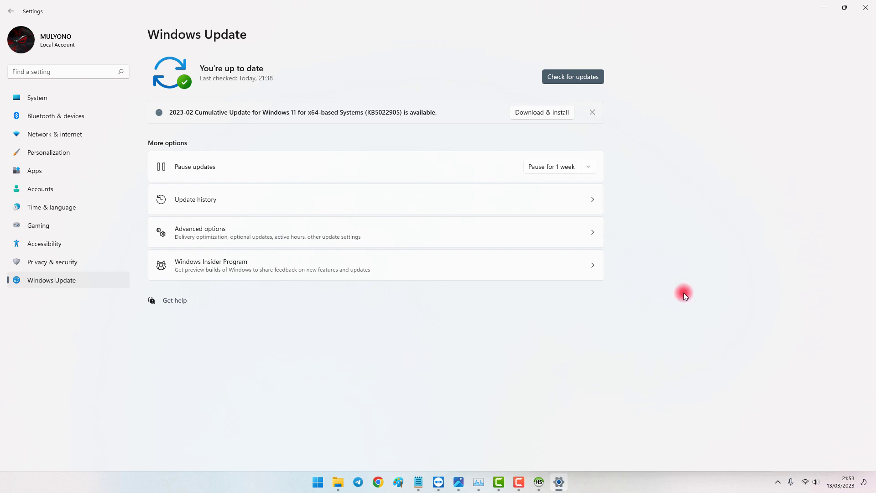
left_click(844, 8)
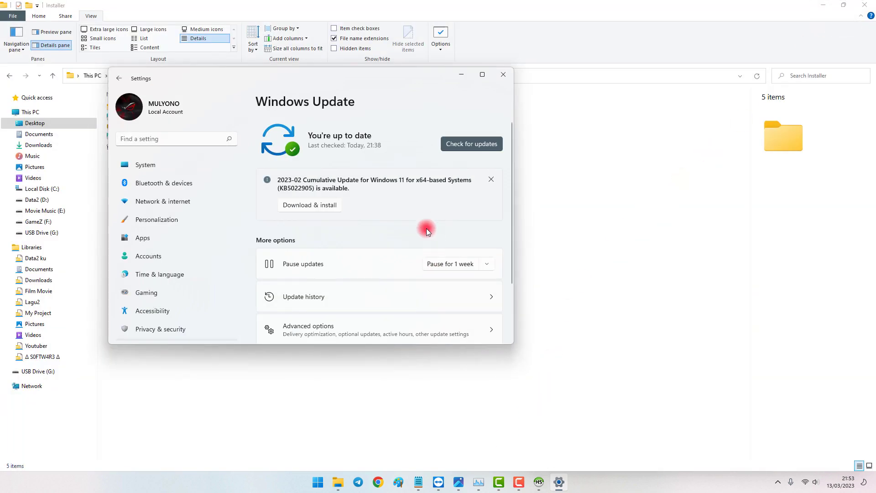
left_click(482, 75)
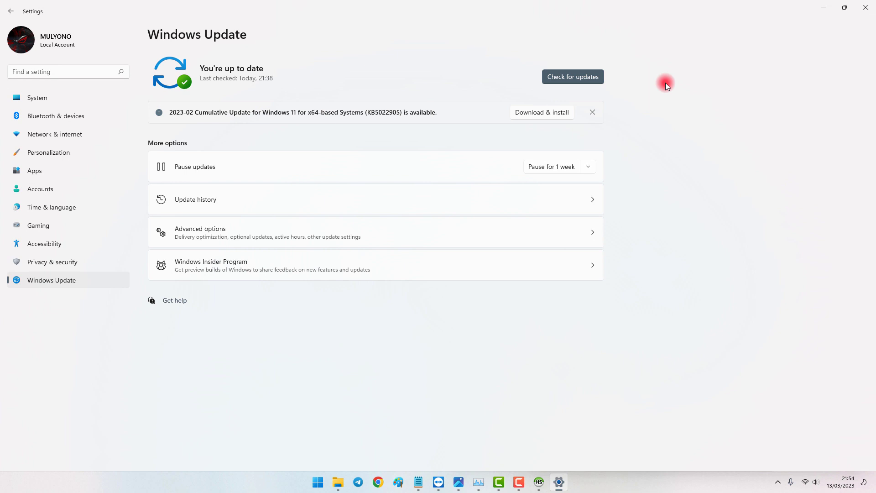
left_click(868, 11)
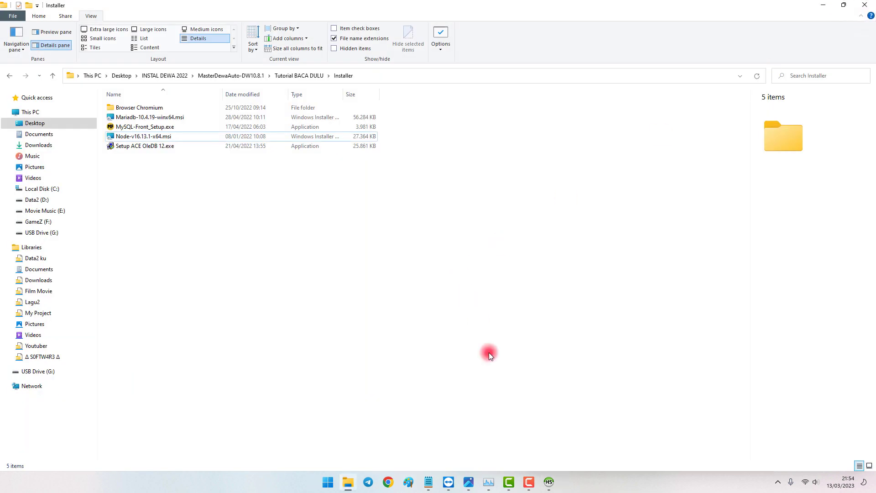
- Revisit the checklist's missing QR code item, then bring up 2.png and move its window clear of the checklist
left_click(429, 480)
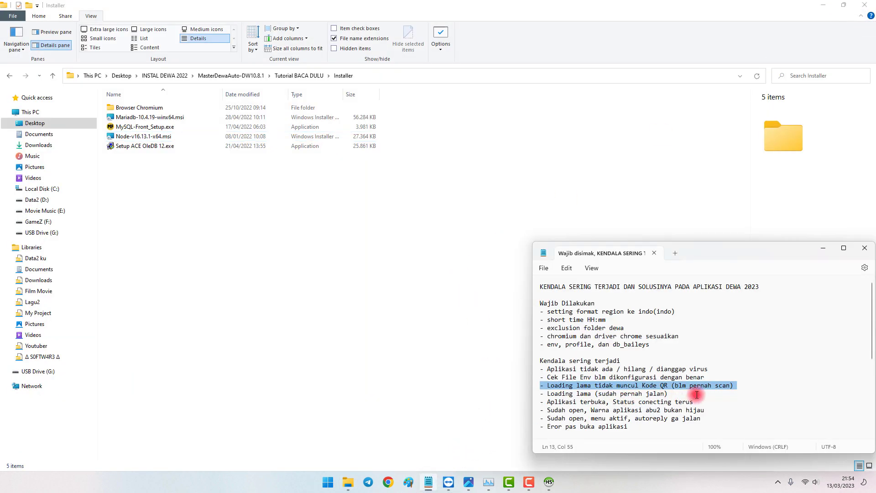
left_click(742, 386)
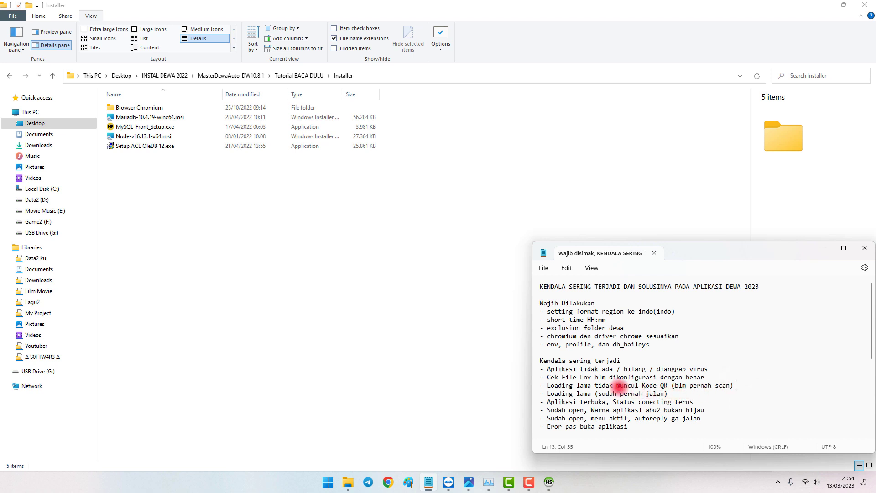
left_click(469, 482)
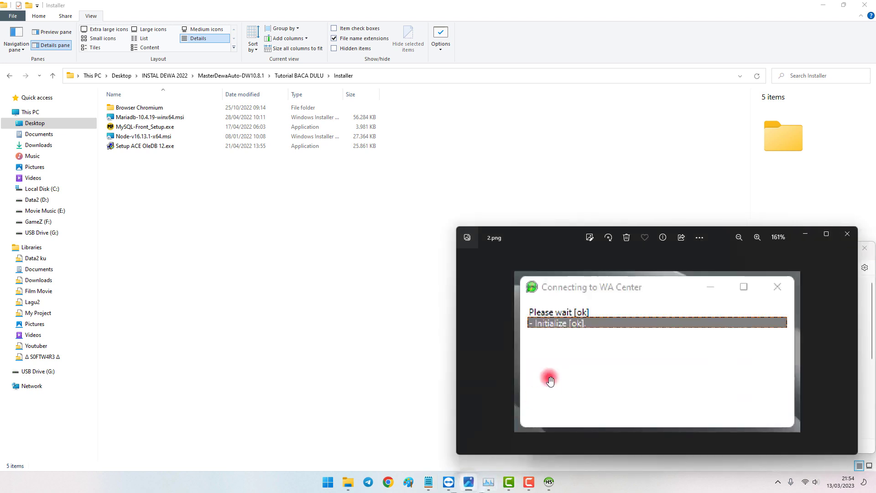
left_click_drag(724, 237, 365, 161)
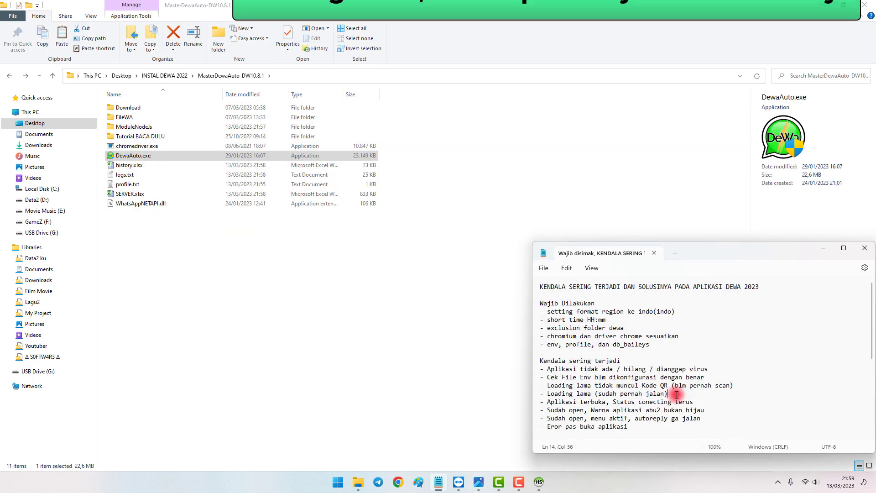
- Highlight "(sudah pernah jalan)" in the checklist's "Loading lama" item and open the ModuleNodeJs folder
left_click_drag(596, 394, 672, 393)
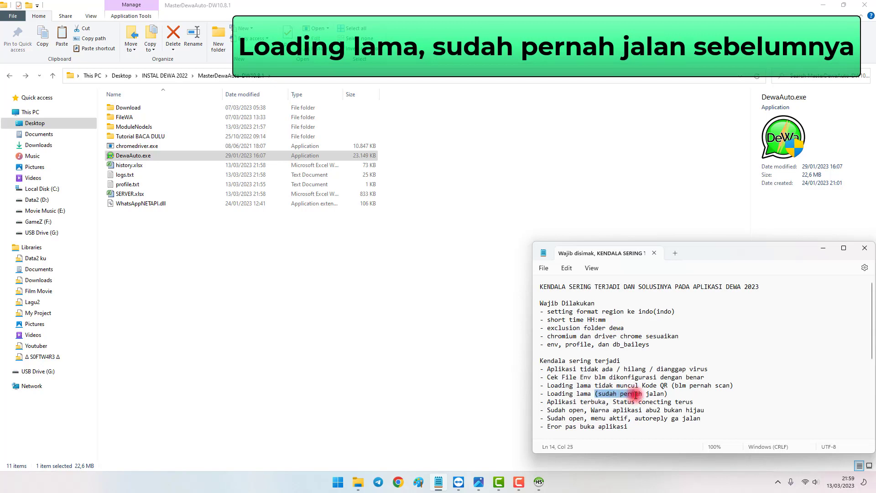
left_click(680, 396)
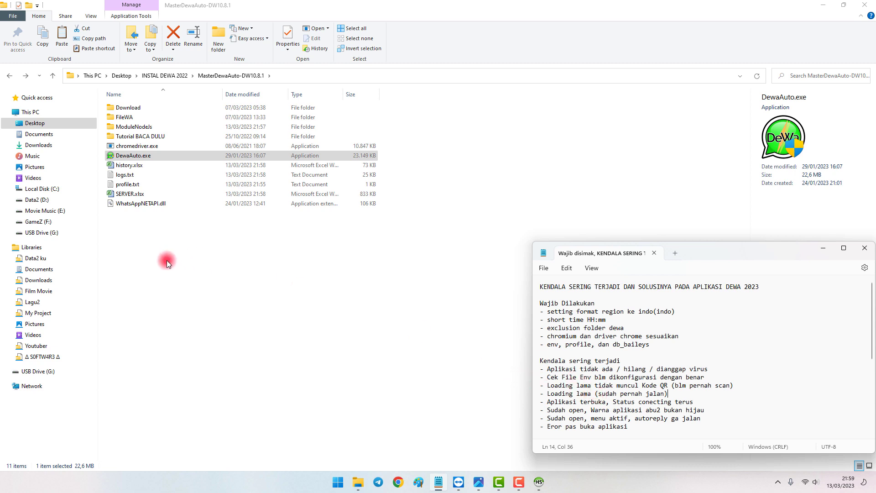
left_click(169, 229)
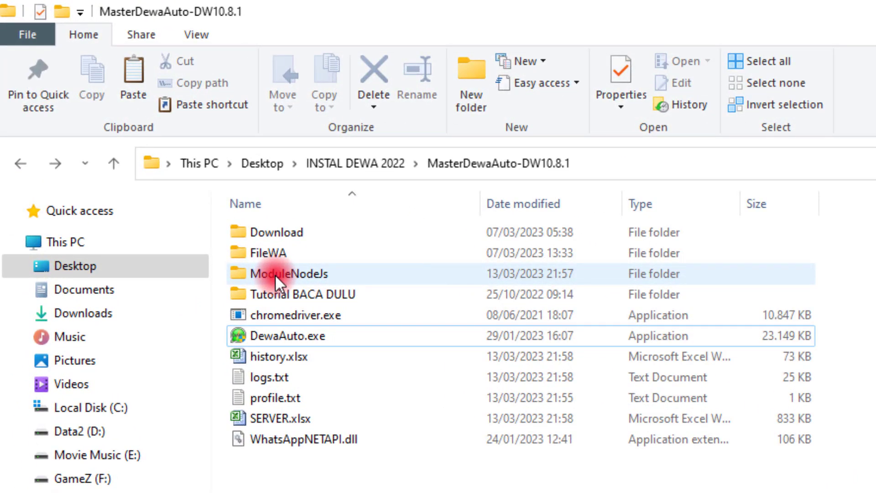
left_click(274, 274)
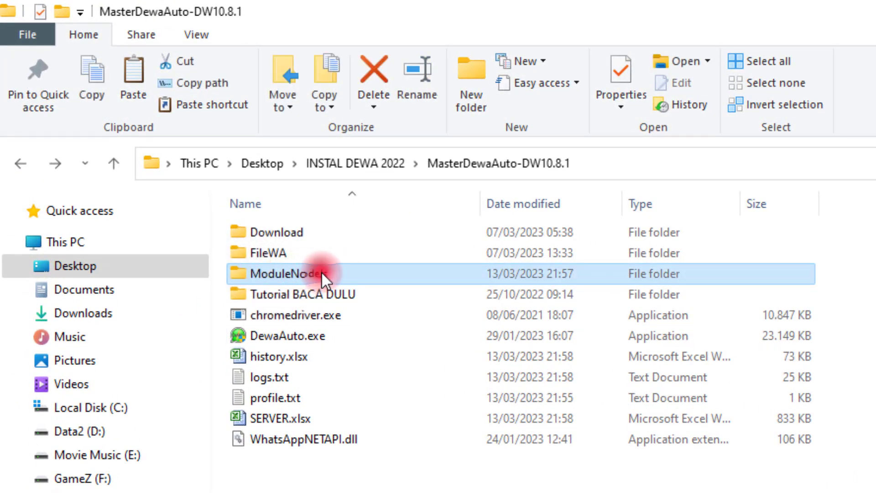
double_click(321, 273)
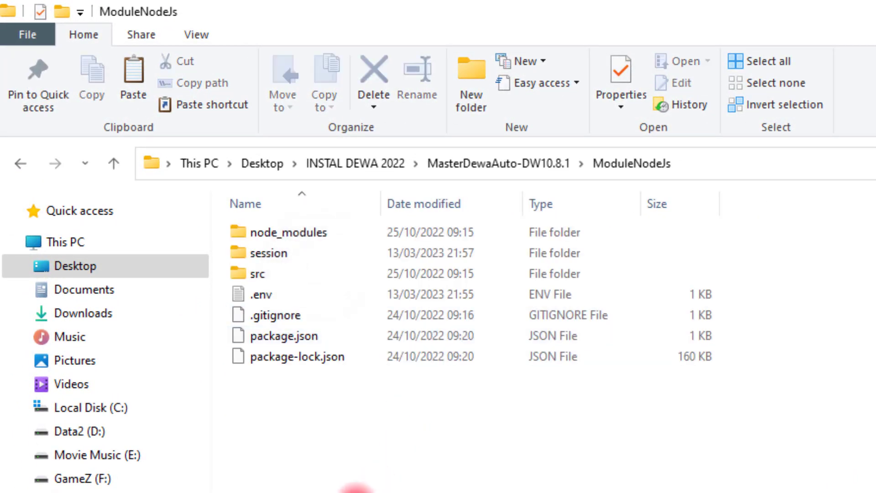
- Delete the session folder from ModuleNodeJs and bring the troubleshooting checklist back up
left_click(276, 254)
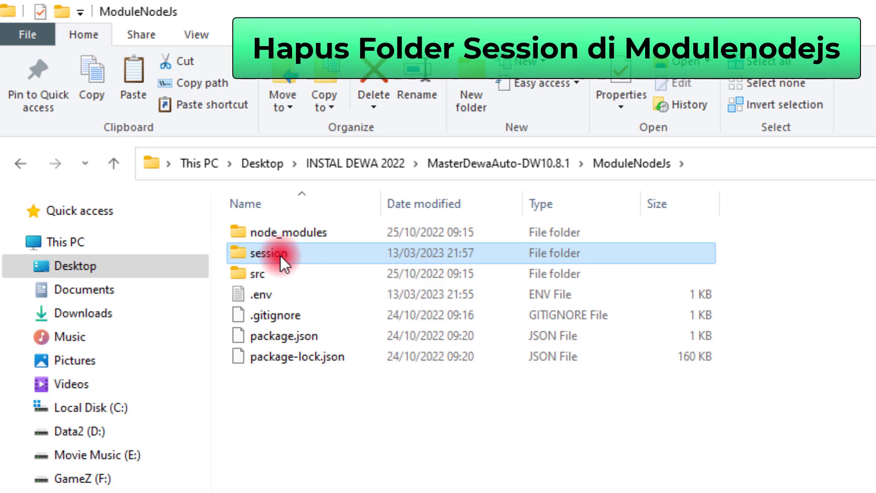
right_click(281, 253)
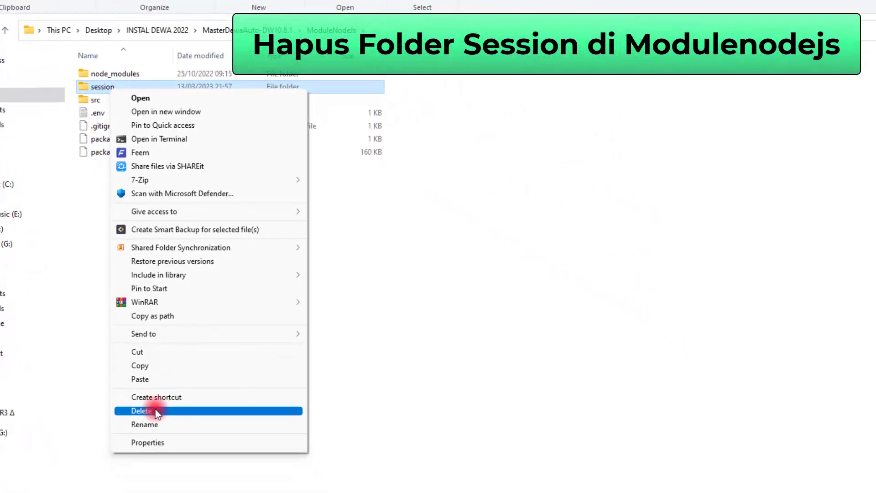
left_click(156, 411)
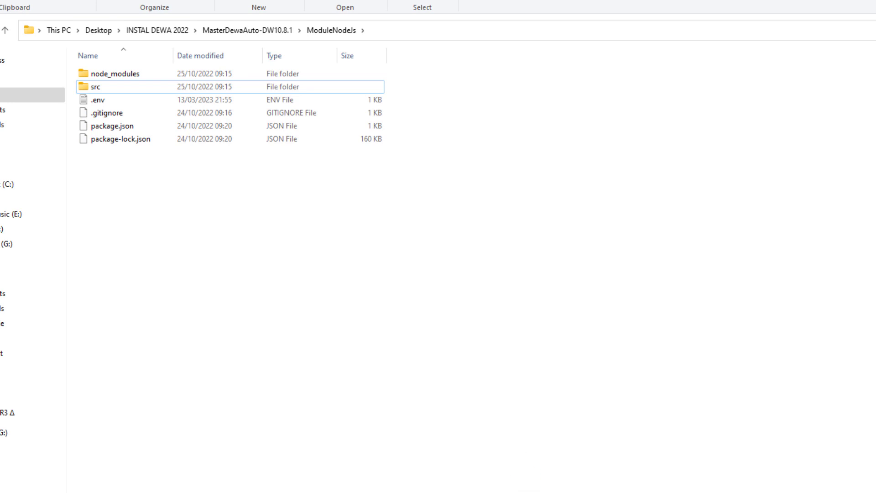
left_click(530, 492)
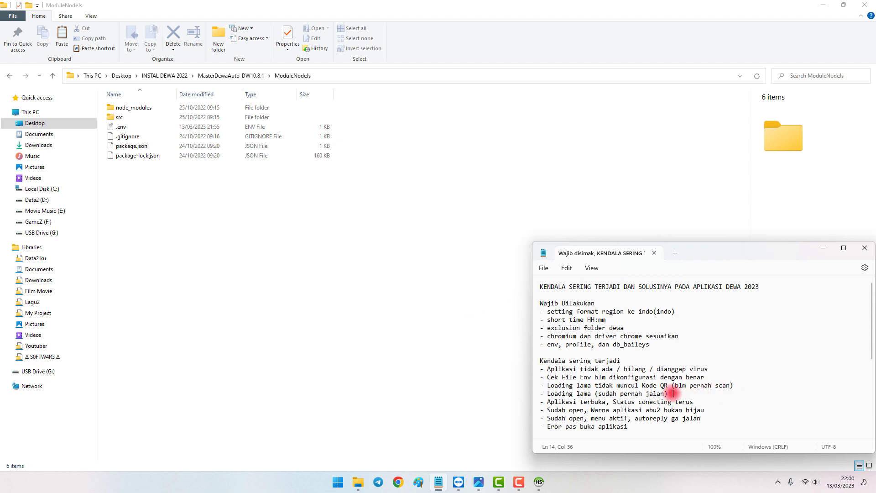
- Return to the MasterDewaAuto-DW10.8.1 folder, launch DewaAuto.exe, and start WA Center 1 to generate its QR code, closing the connection window at the end
left_click(222, 76)
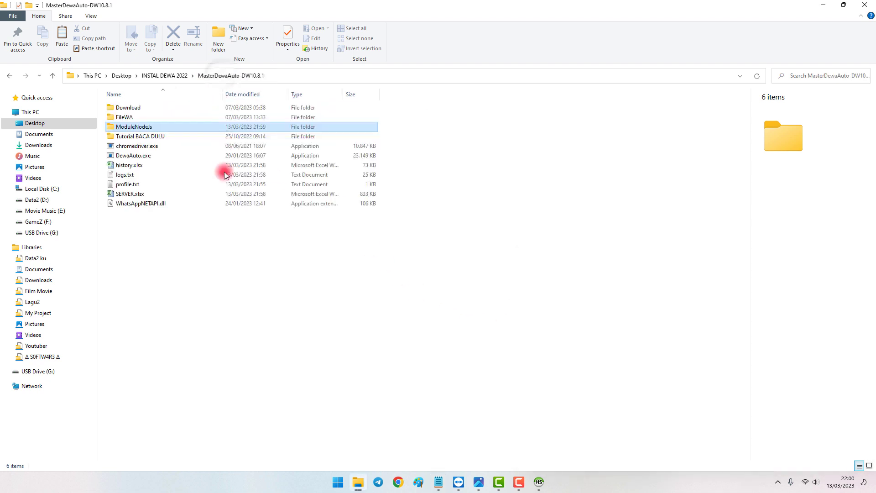
left_click(183, 234)
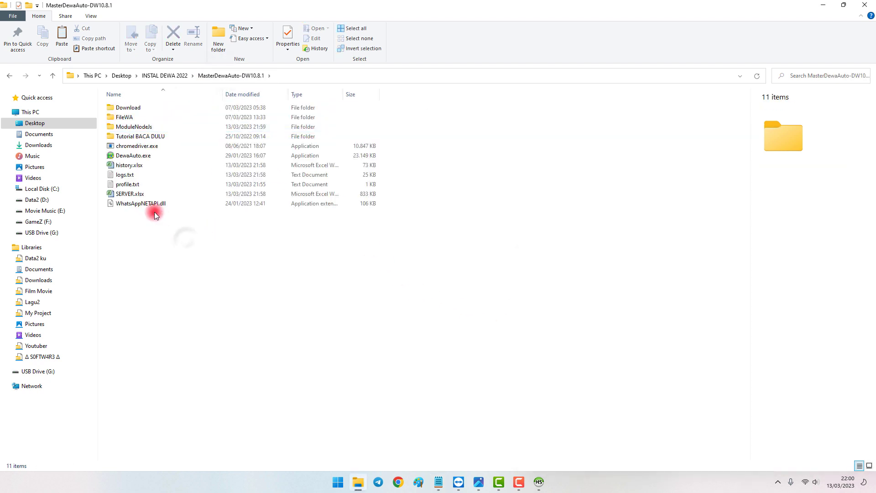
left_click(137, 156)
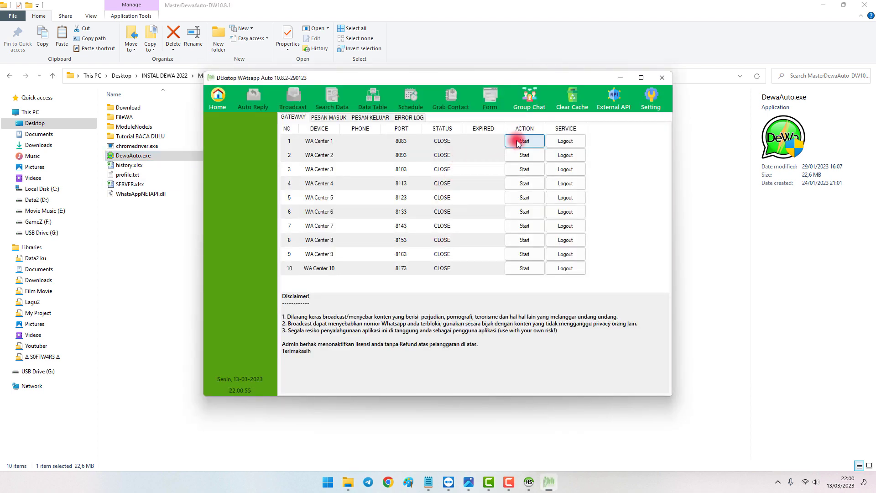
left_click(425, 145)
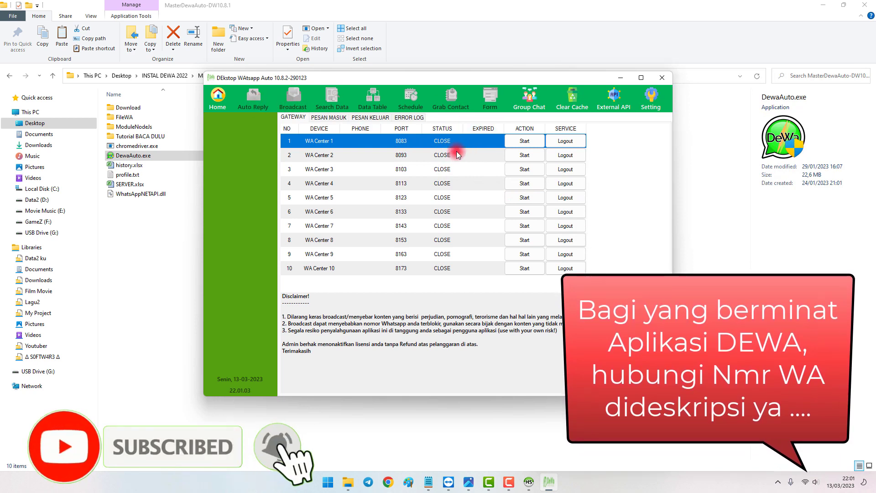
left_click(524, 140)
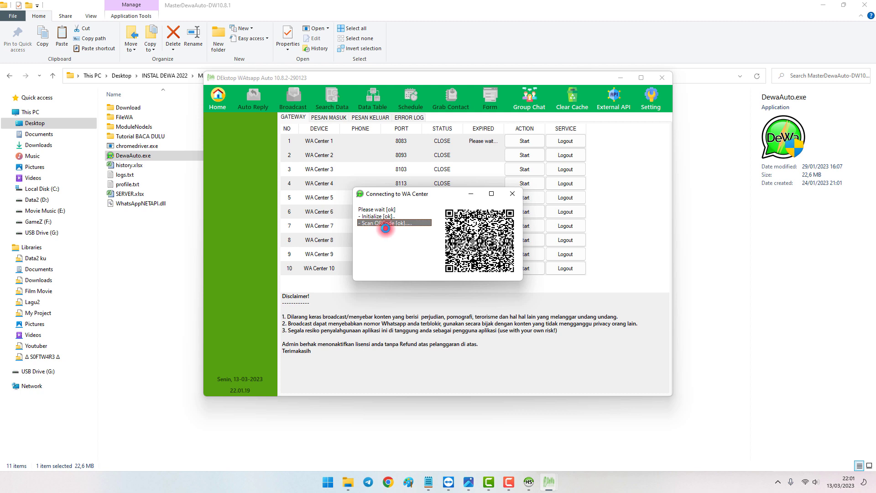
left_click(510, 196)
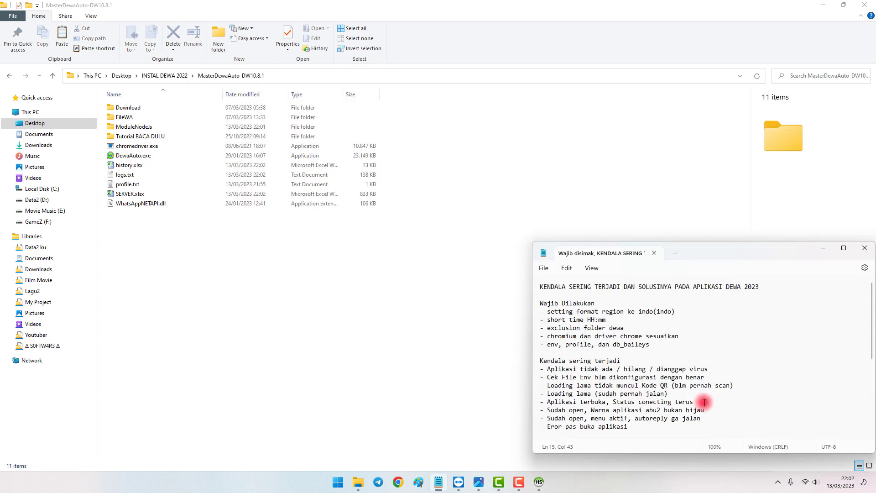
- Highlight "Aplikasi terbuka, Status conecting terus" in the checklist and launch DewaAuto.exe from the MasterDewaAuto-DW10.8.1 folder
left_click_drag(704, 402, 534, 403)
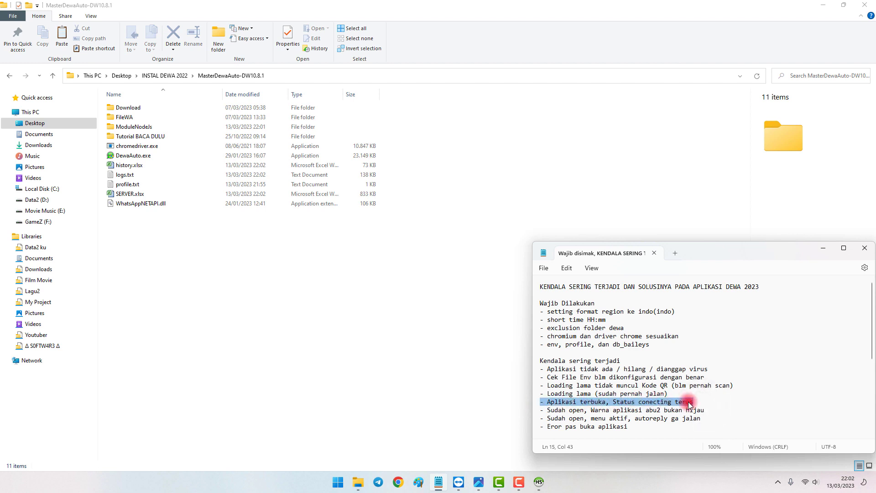
left_click(248, 291)
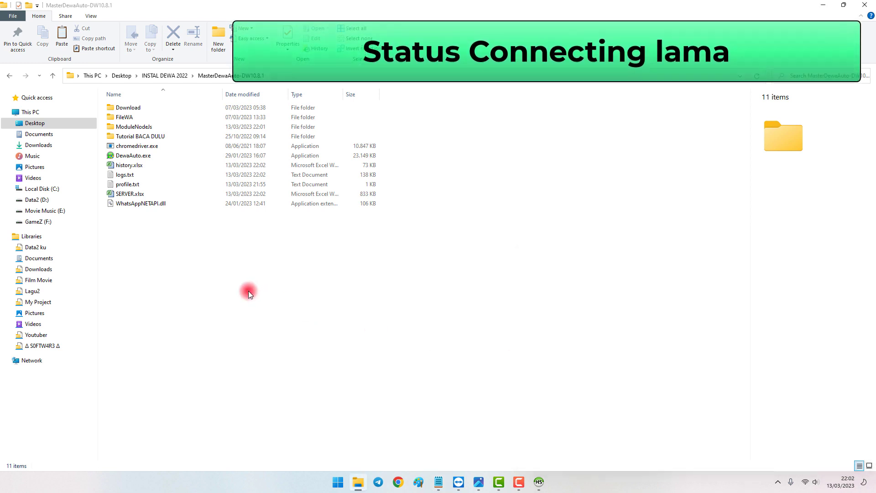
left_click(138, 158)
double_click(138, 157)
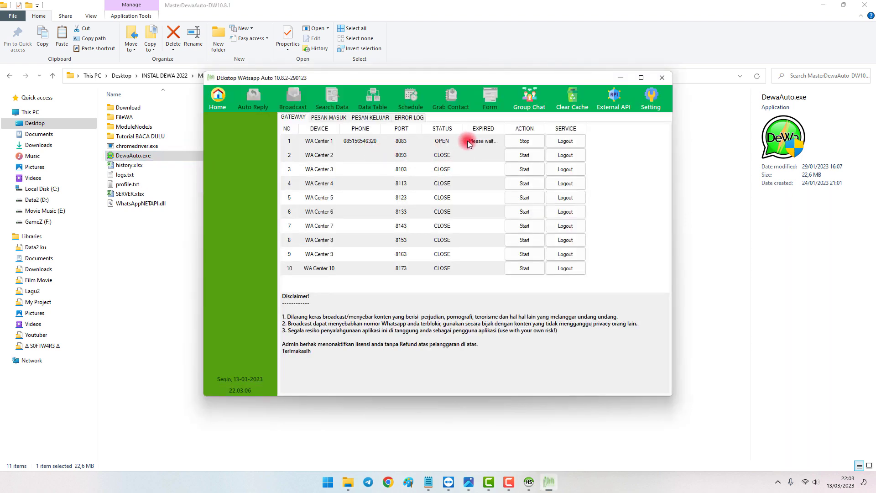
- Select the WA Center 1 row and compare its status and expiry with the checklist's "Status conecting terus" item
left_click(471, 144)
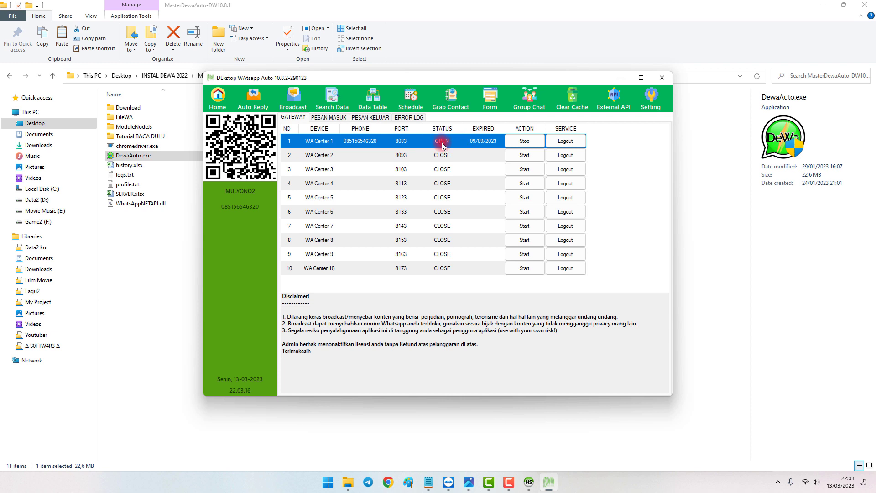
left_click(428, 481)
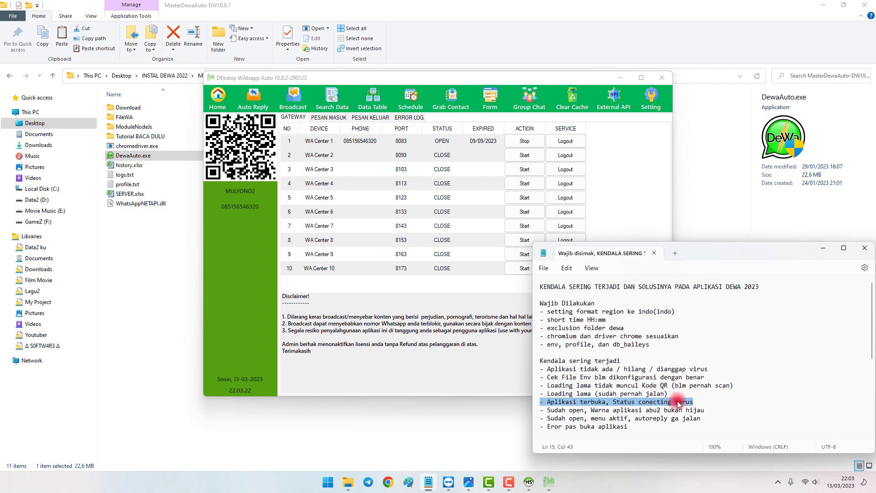
left_click(458, 145)
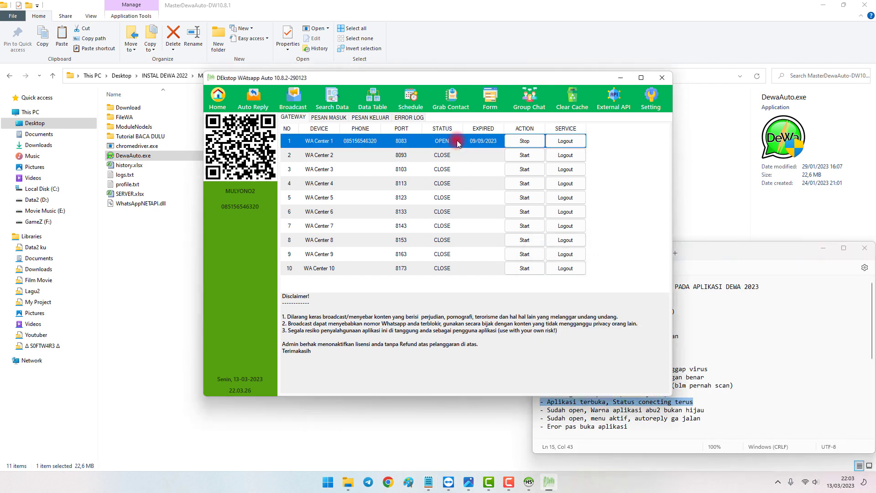
left_click(696, 400)
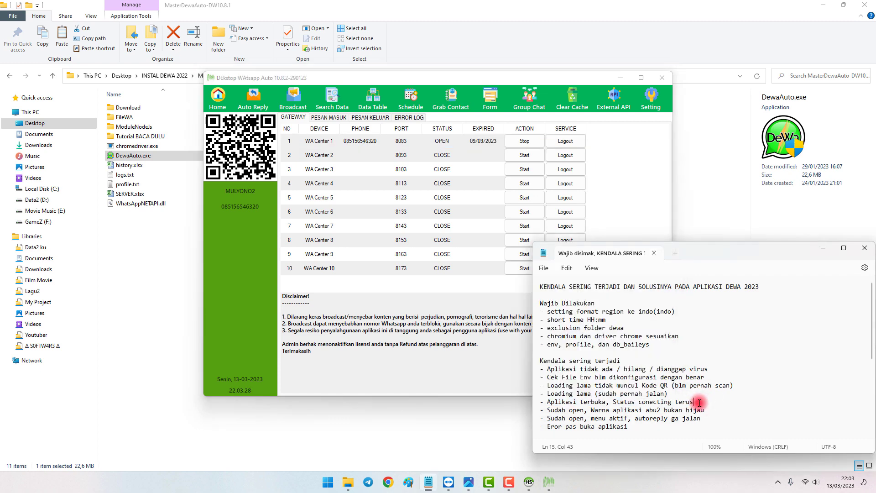
- Open the ModuleNodeJs folder, point out the session folder without deleting it, and return to MasterDewaAuto-DW10.8.1
left_click(130, 128)
double_click(131, 128)
left_click(129, 118)
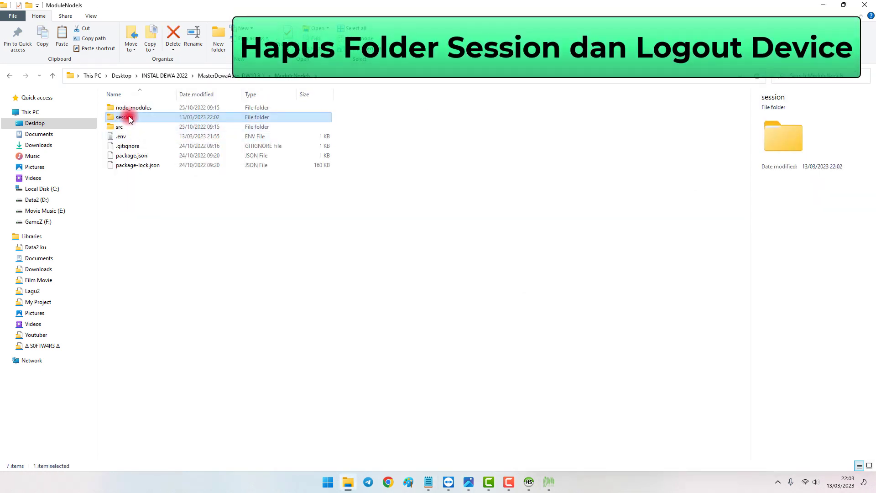
right_click(130, 118)
left_click(329, 328)
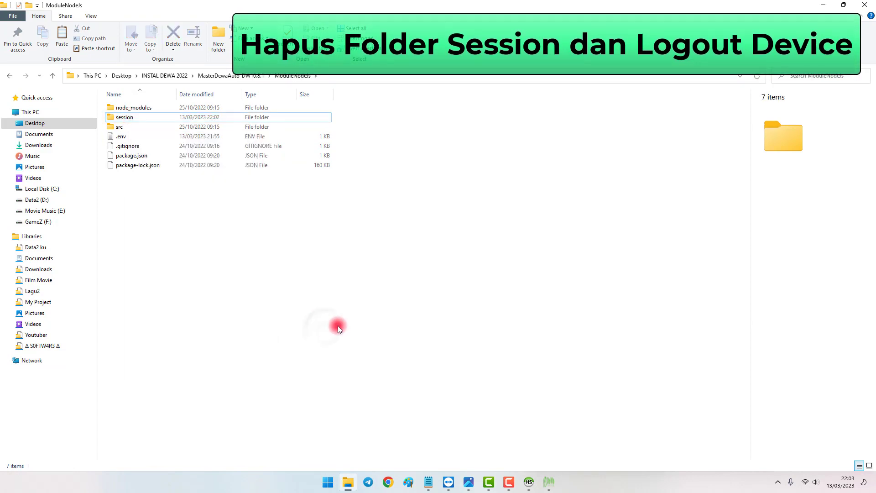
left_click(201, 77)
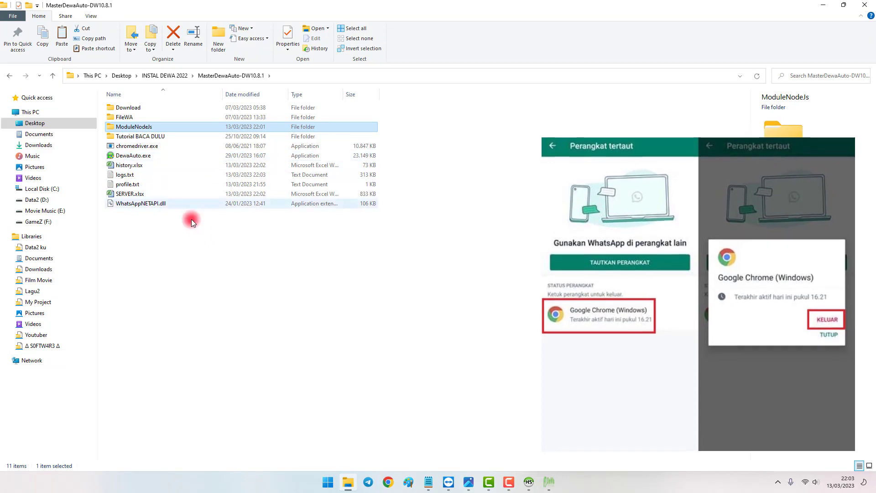
- Bring up the Dewa application, move its window aside, and select the "Connecting to gateway" entry among the outgoing messages (PESAN KELUAR)
left_click(549, 480)
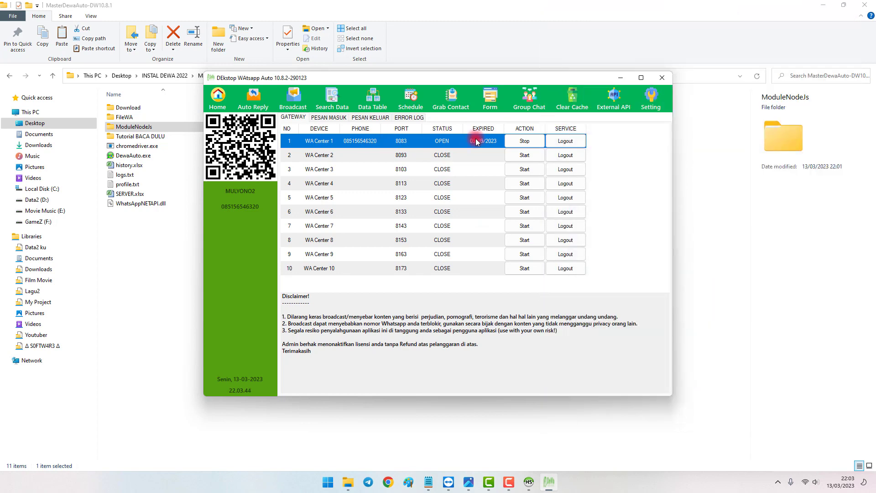
left_click_drag(396, 77, 243, 103)
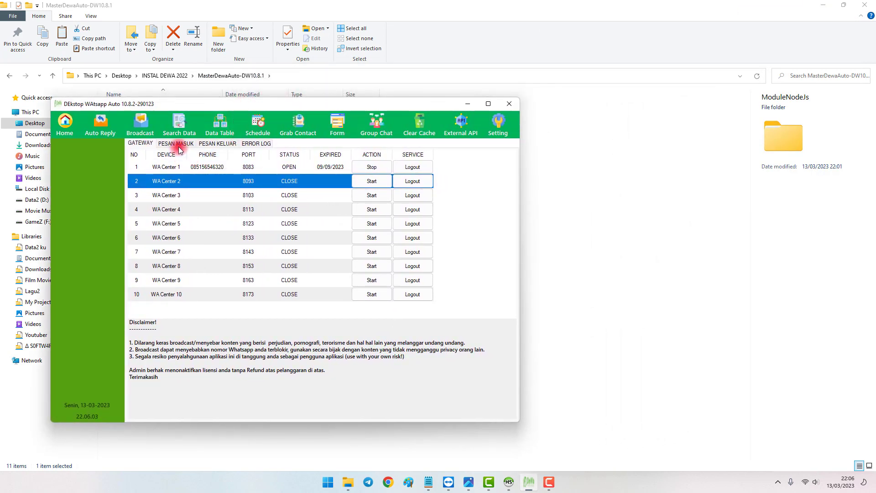
left_click(209, 145)
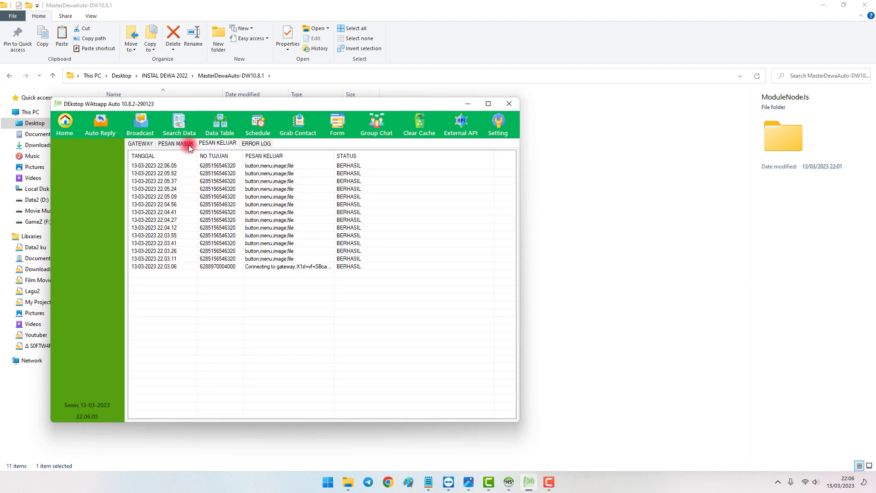
left_click(187, 144)
left_click(248, 145)
left_click(216, 143)
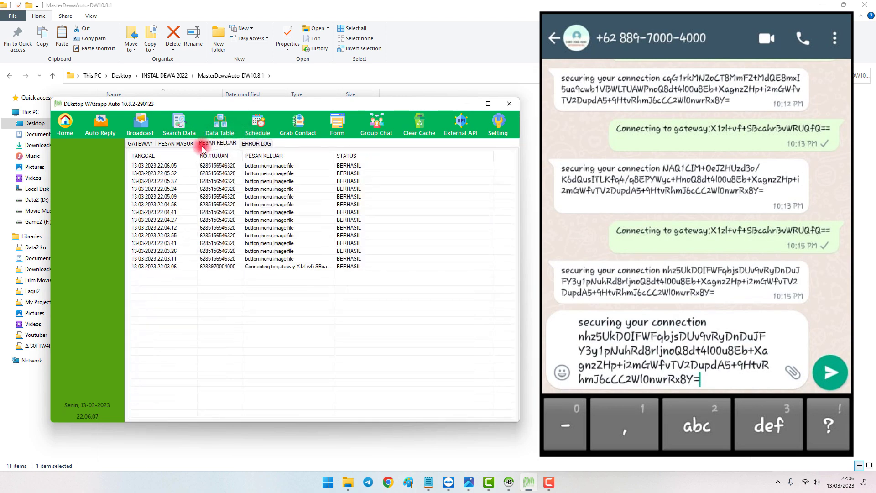
left_click(227, 267)
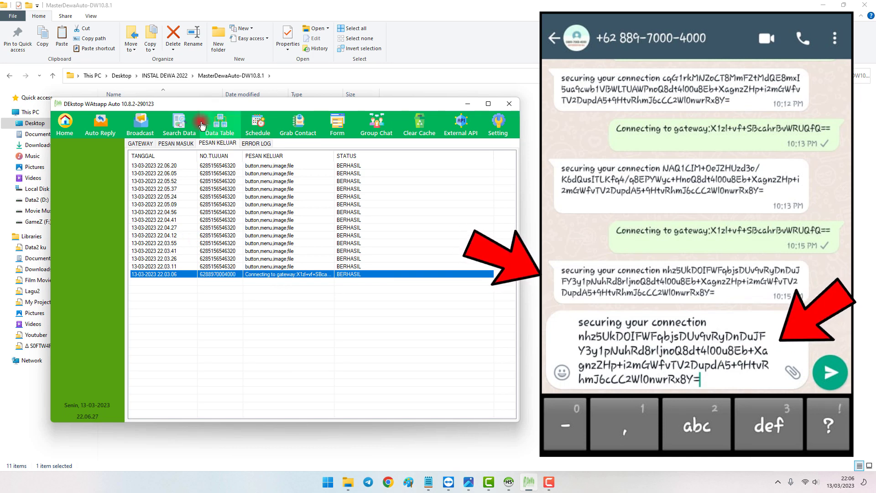
- Examine WA Center 1's phone, status and expiry in the gateway list, and check the Auto Reply page before returning to Home
left_click(141, 144)
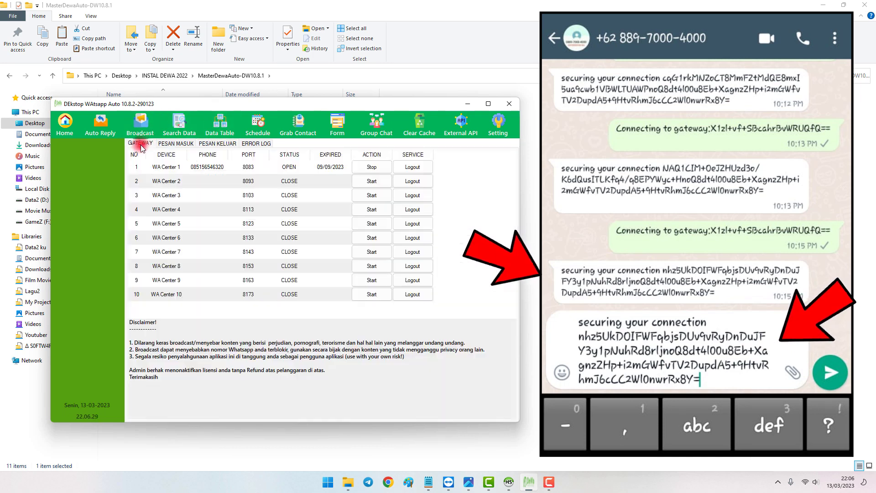
left_click(209, 171)
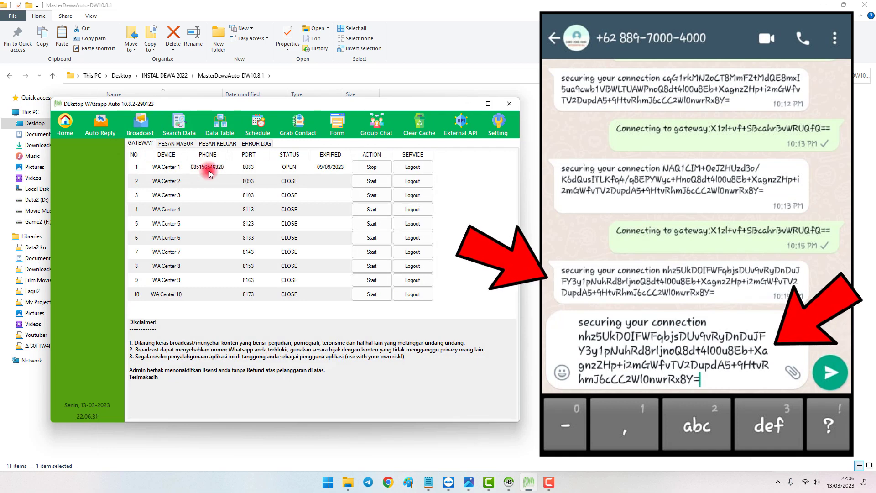
left_click(331, 167)
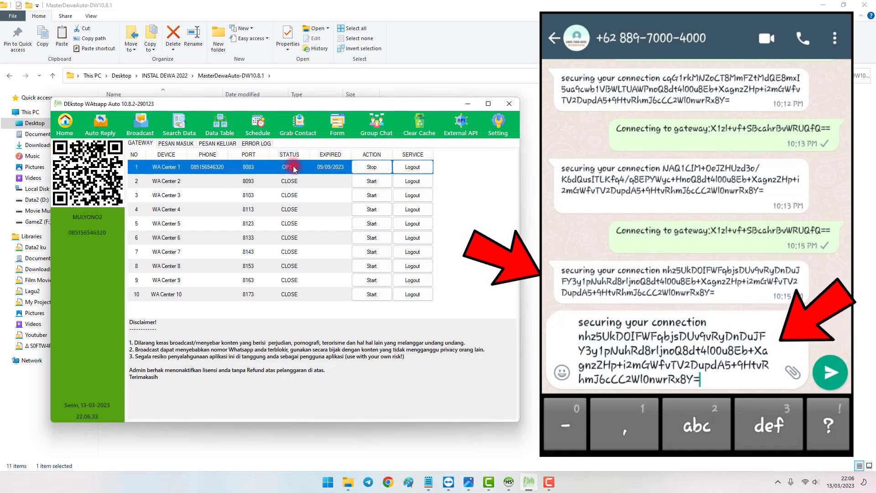
left_click(334, 125)
left_click(100, 124)
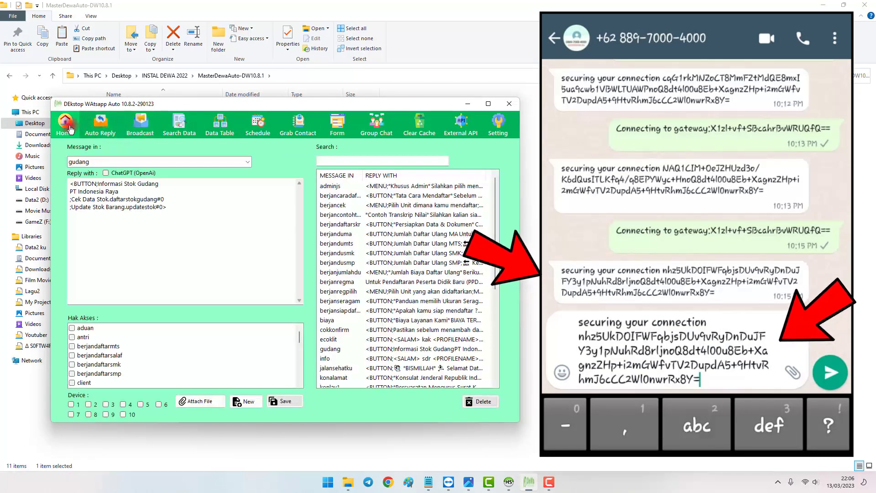
left_click(70, 129)
left_click(245, 166)
left_click(115, 131)
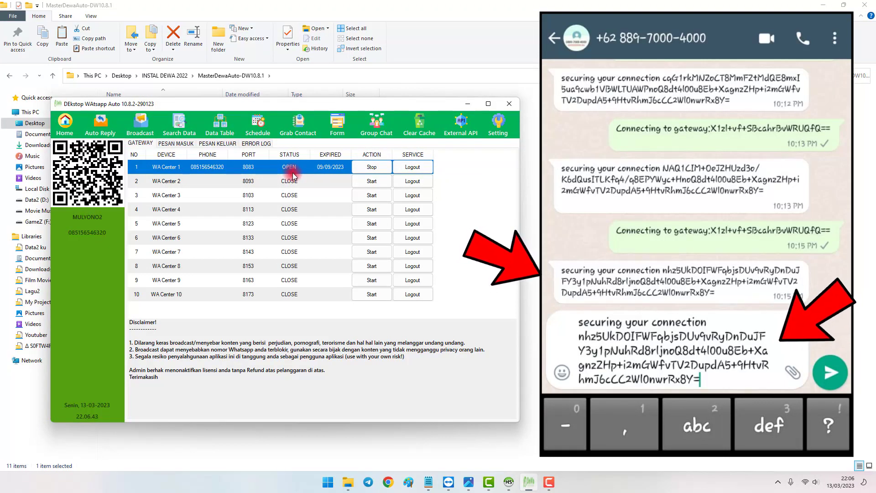
- Check the "Connecting to gateway" entry in PESAN KELUAR again and return to the gateway device list
left_click(184, 146)
left_click(219, 144)
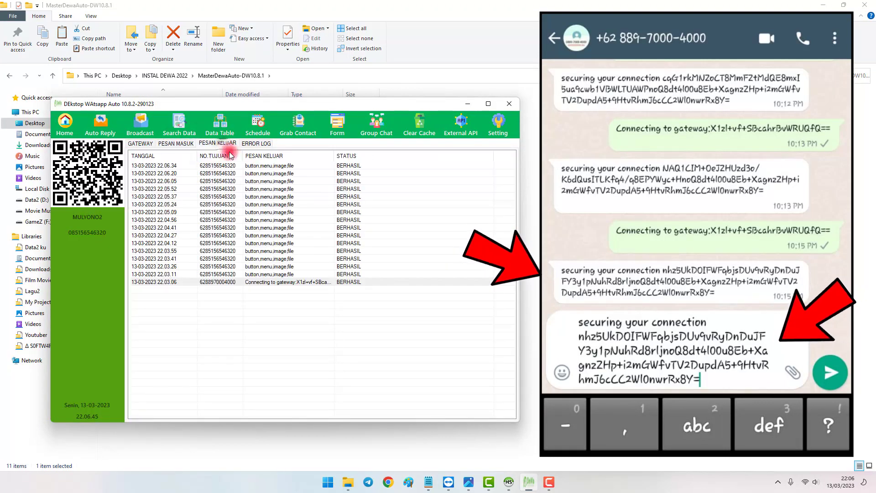
left_click(221, 283)
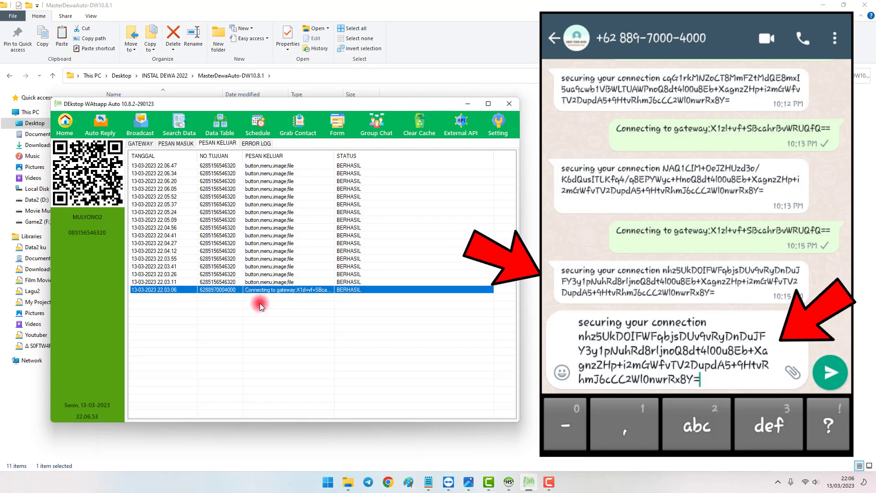
left_click(139, 145)
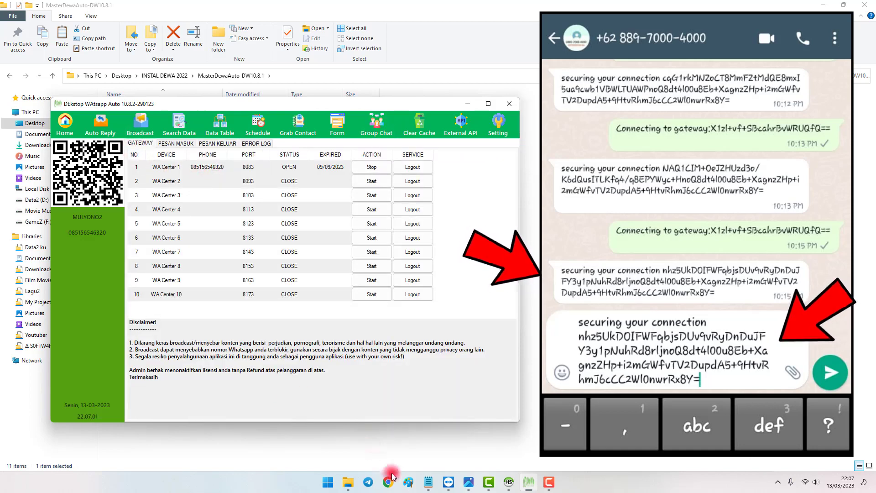
- Bring up the checklist and highlight "Status conecting terus" in the "Aplikasi terbuka" item
left_click(427, 483)
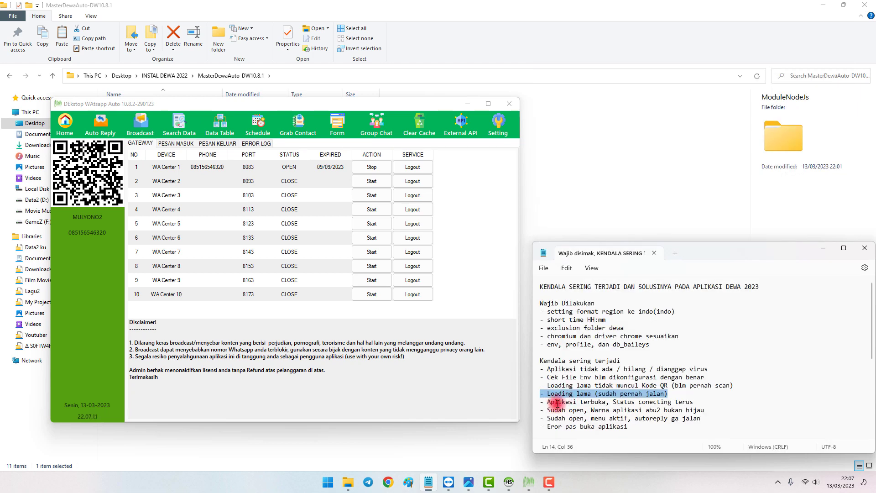
left_click_drag(613, 402, 693, 403)
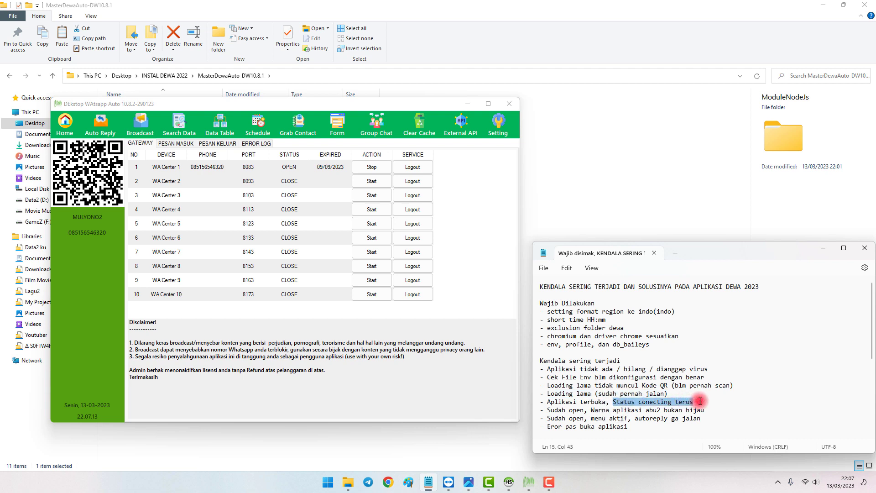
- Select the WA Center 1 row and highlight "Status conecting terus" and "format region ke indo(indo)" in the checklist
left_click(305, 167)
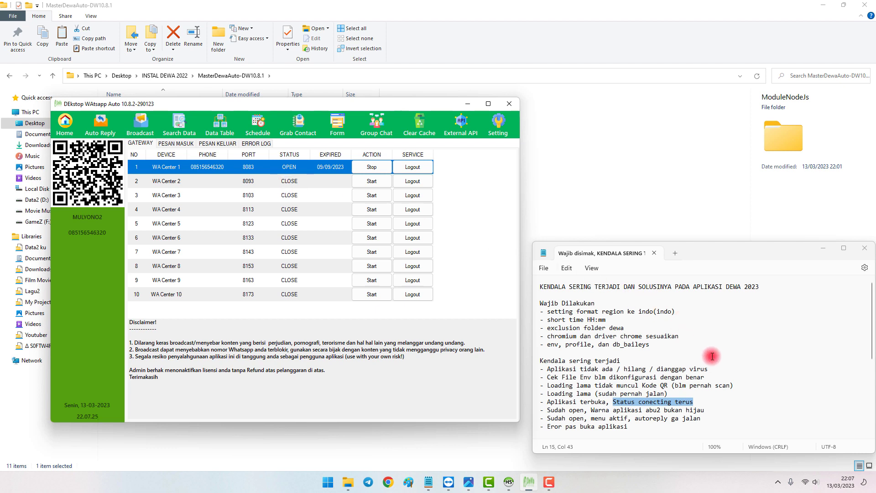
left_click_drag(710, 402, 613, 402)
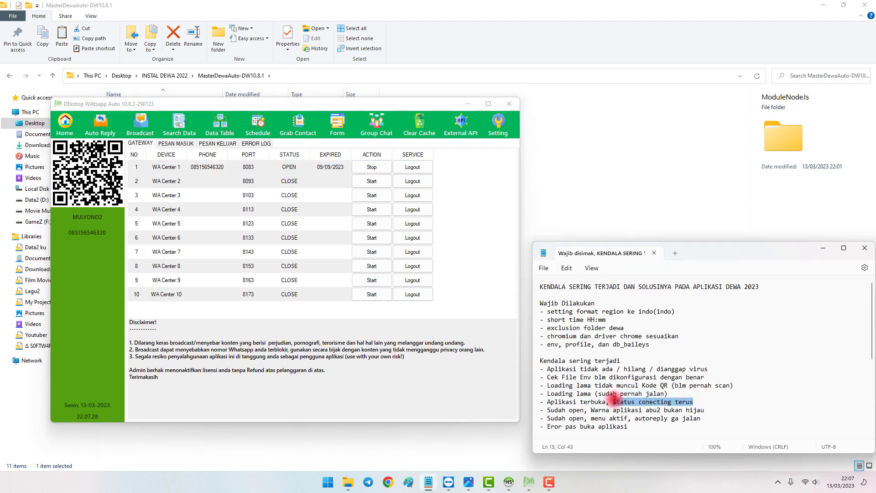
double_click(588, 311)
left_click_drag(602, 311, 681, 313)
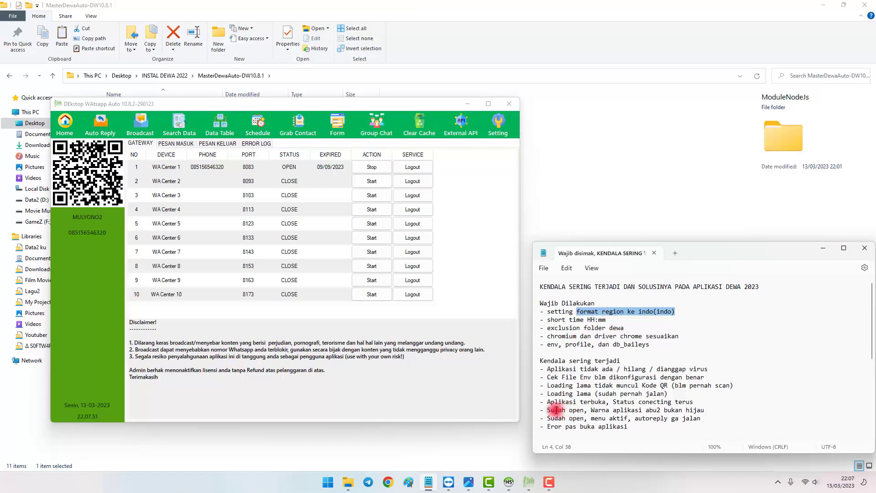
- Highlight "Sudah open, Warna aplikasi abu2 bukan hijau" in the checklist, move the Dewa window up, and examine its header and sidebar colour
left_click_drag(548, 410, 706, 410)
mouse_move(325, 104)
left_mouse_down()
mouse_move(399, 96)
mouse_move(379, 72)
left_mouse_up()
left_click(306, 94)
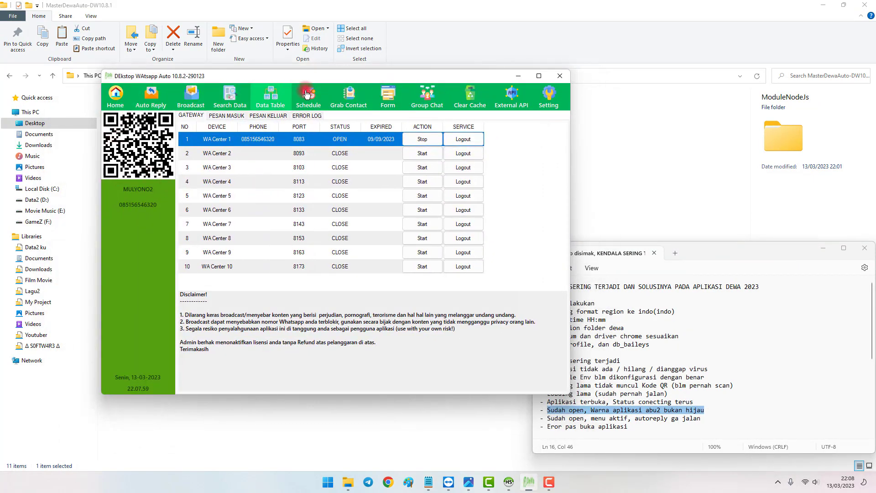
left_click(124, 101)
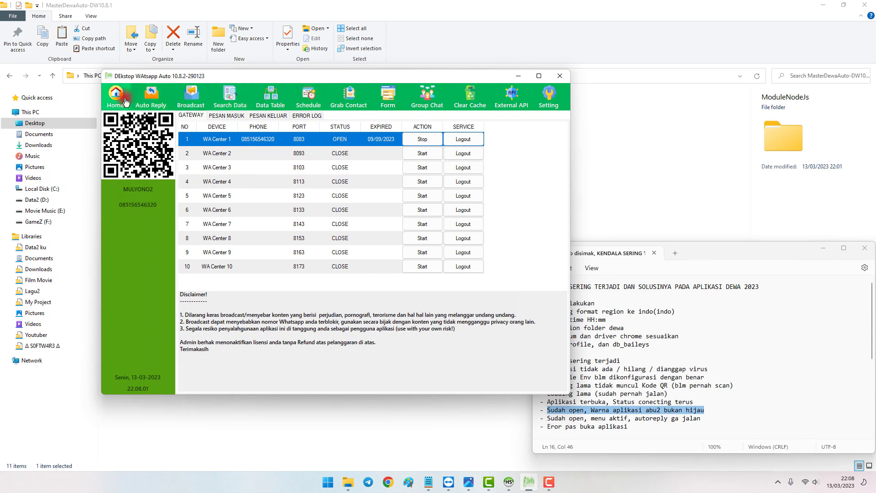
left_click(201, 193)
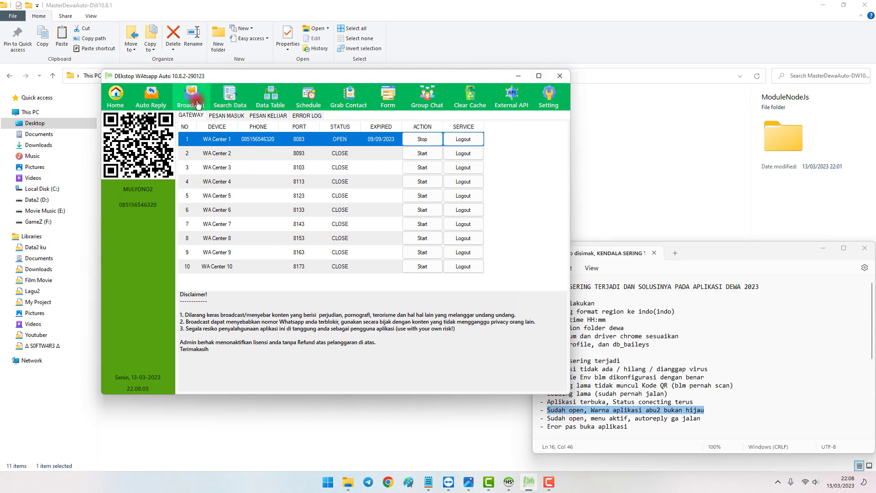
left_click(454, 98)
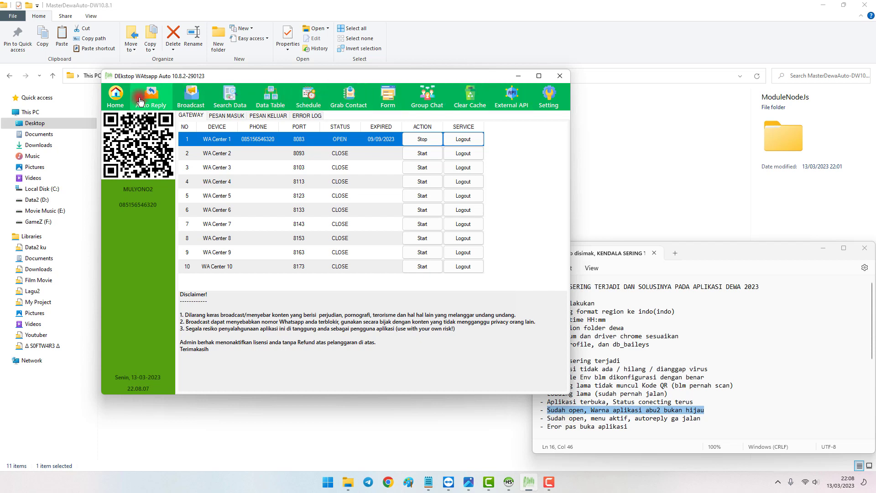
left_click(133, 239)
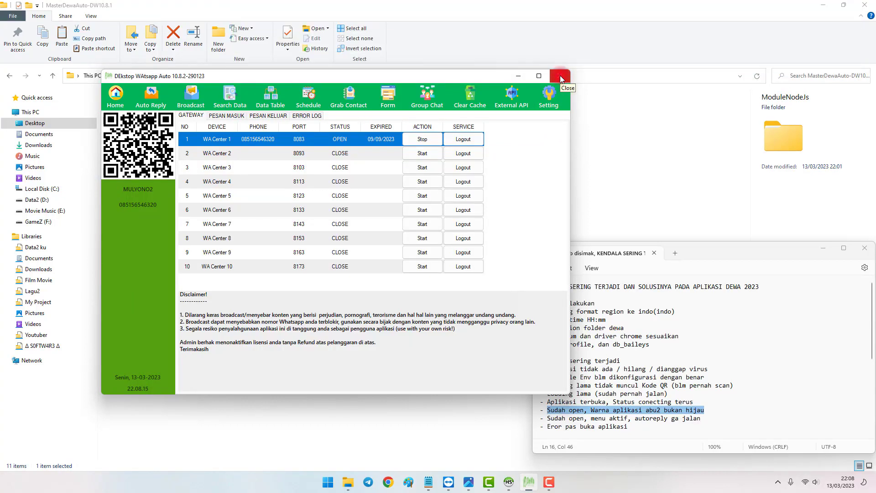
- Close the Dewa application and rename SERVER.xlsx in the MasterDewaAuto-DW10.8.1 folder to CONTOH_SERVER.xlsx
left_click(561, 75)
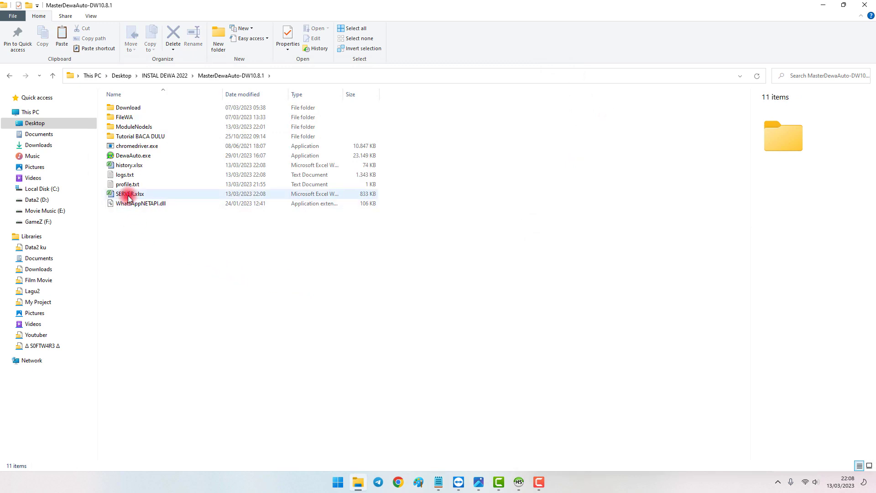
left_click(137, 194)
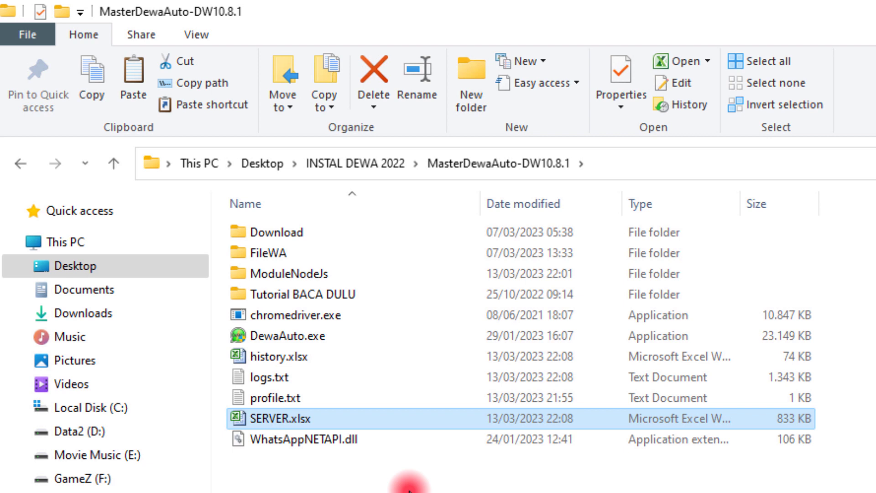
left_click(299, 405)
right_click(298, 406)
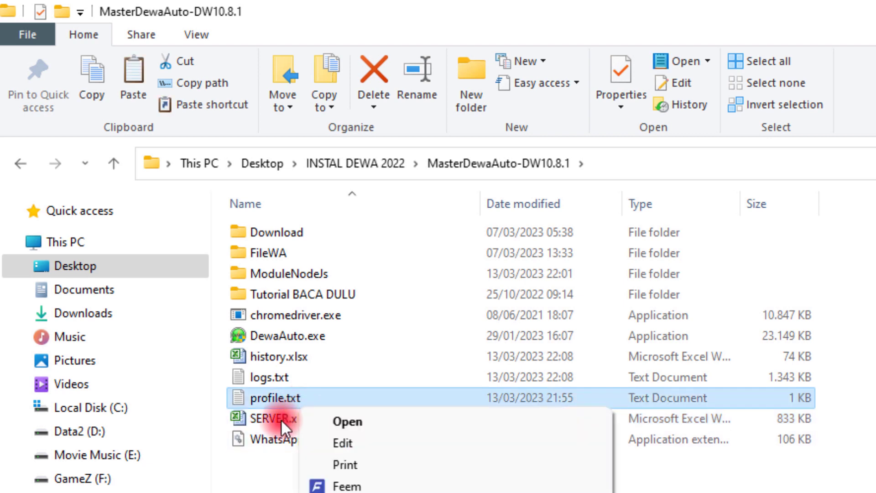
right_click(280, 419)
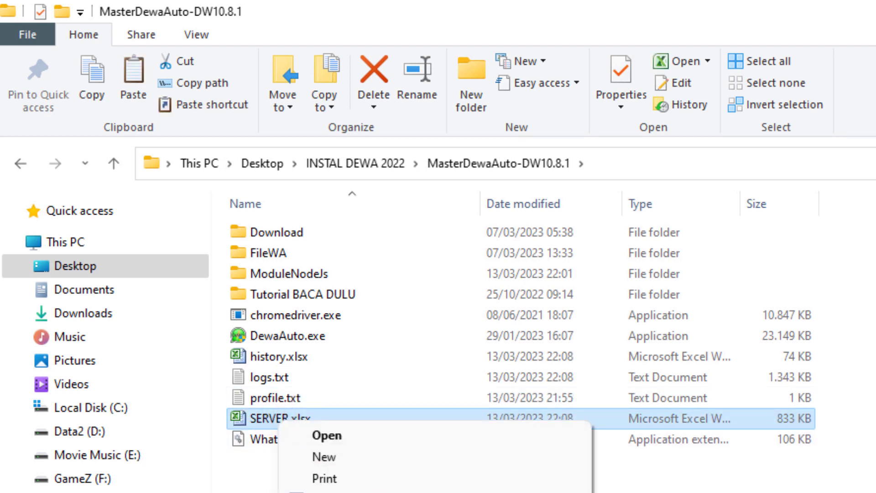
key("m")
left_click(315, 487)
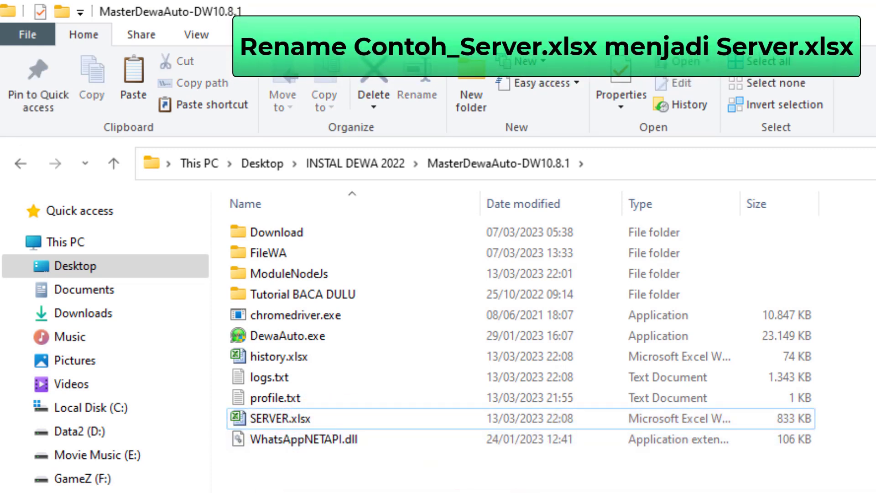
left_click(305, 420)
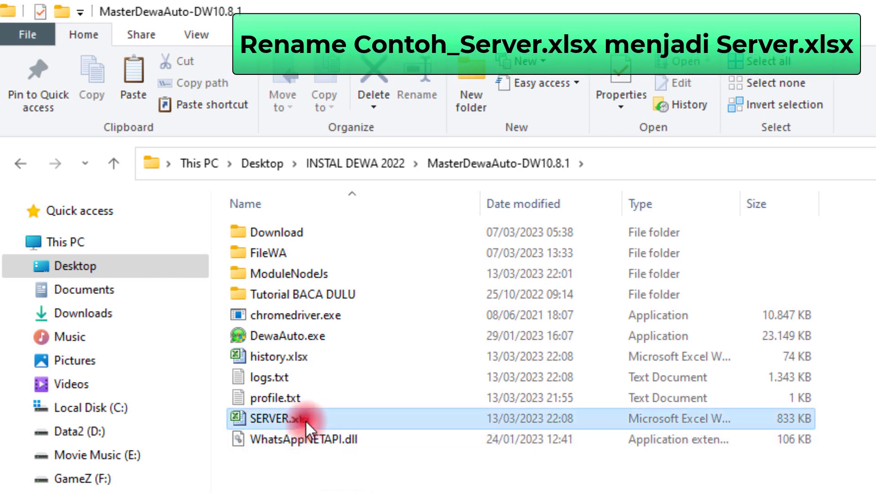
left_click(305, 419)
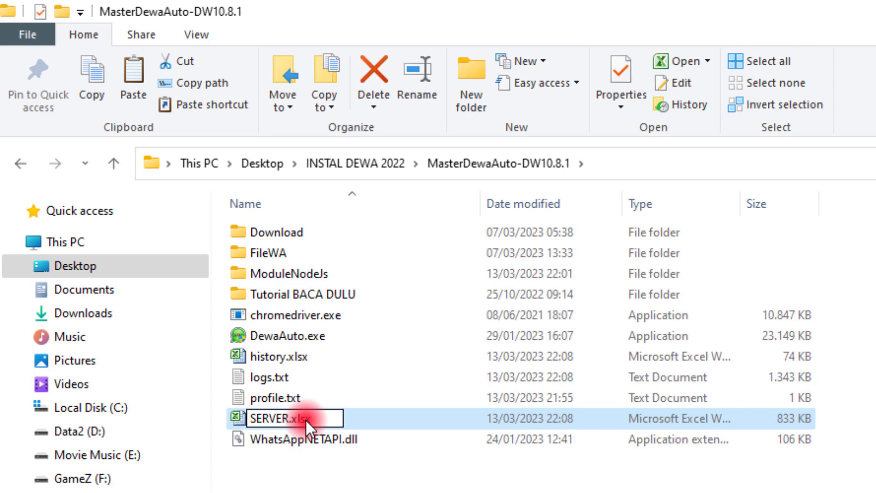
type("CONTOH")
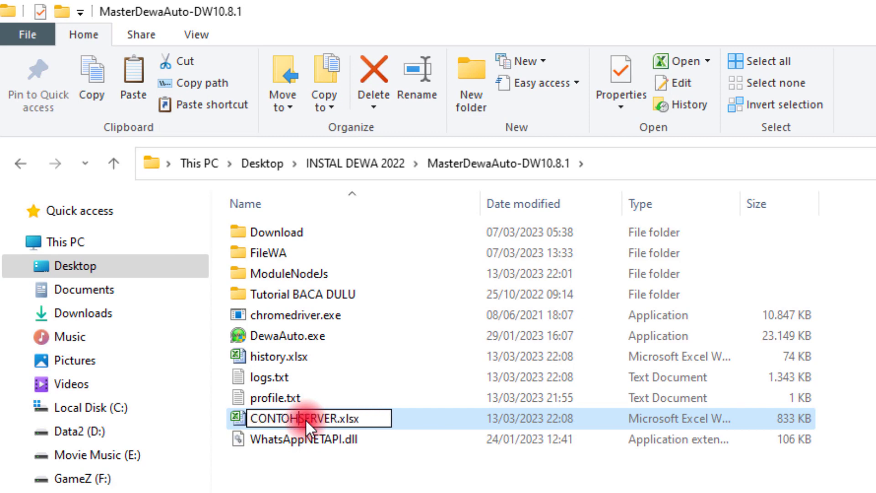
type("_")
key("Return")
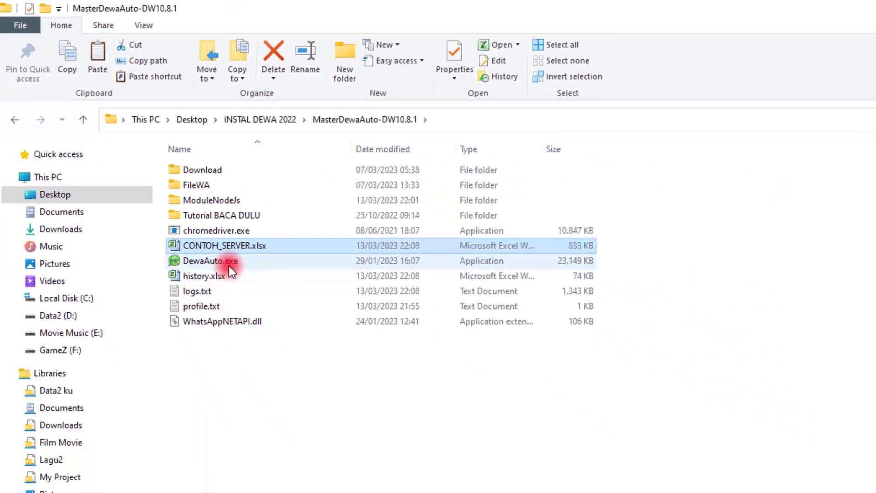
- Launch DewaAuto.exe, move its window clear of the file list, and check the Auto Reply page before returning to Home
left_click(287, 357)
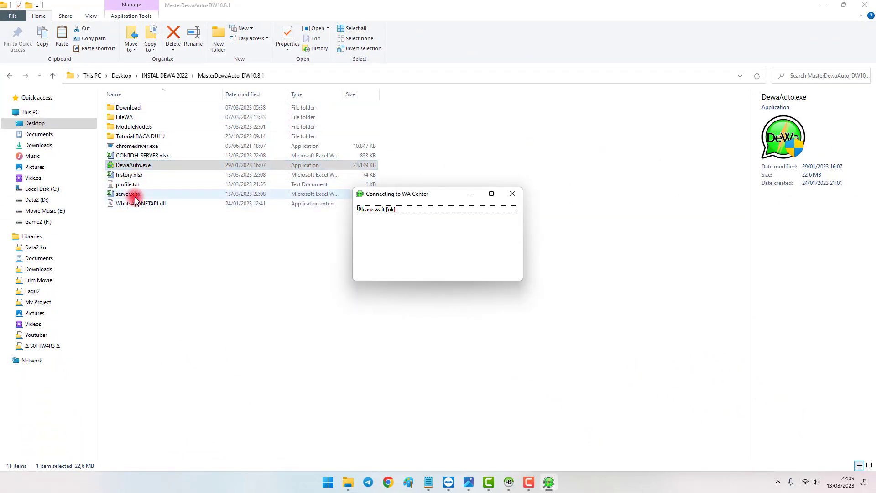
left_click(133, 194)
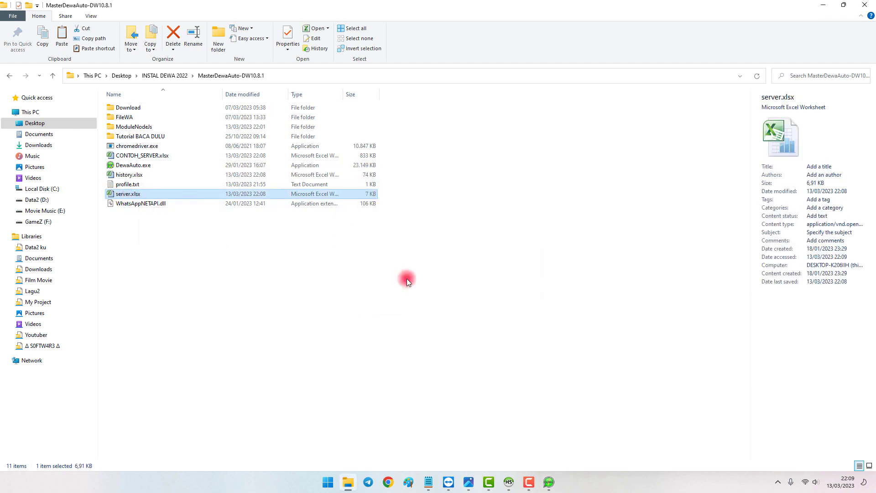
left_click(549, 482)
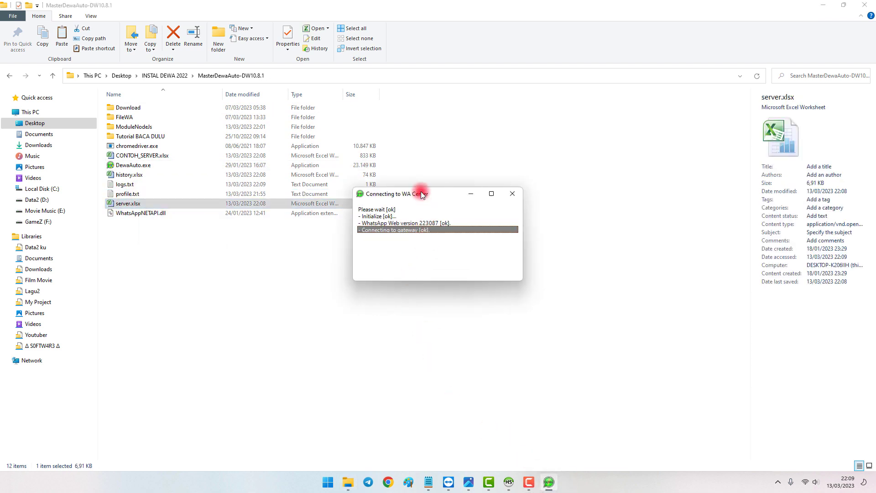
left_click_drag(421, 193, 510, 197)
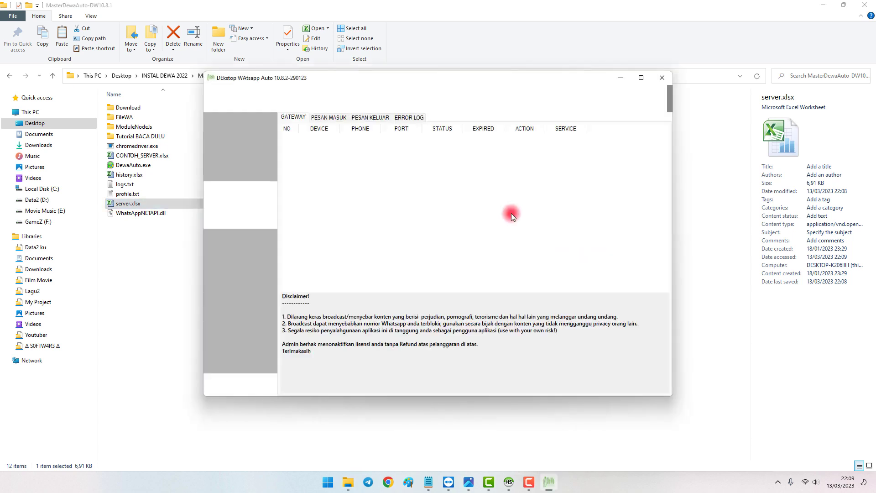
left_click_drag(414, 86, 509, 126)
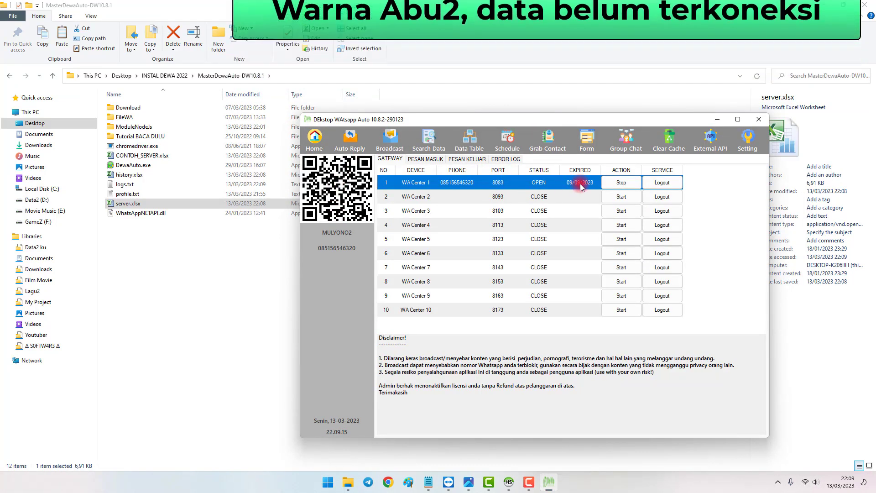
left_click(350, 142)
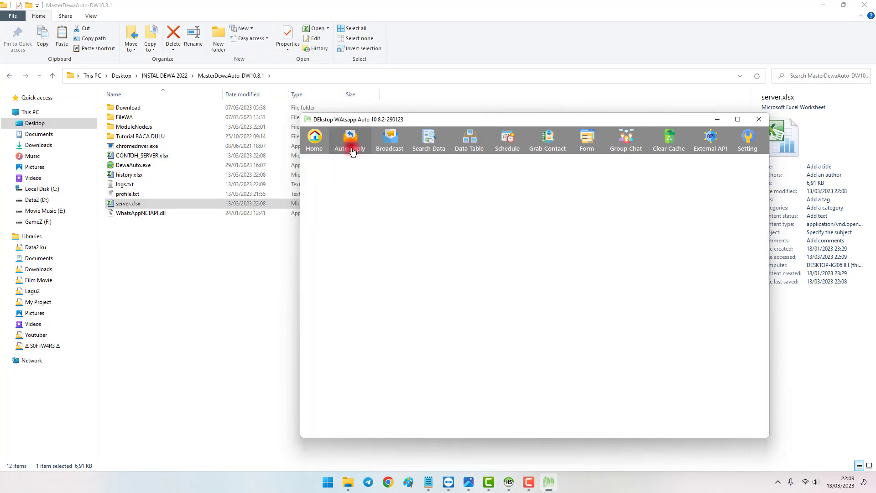
left_click(316, 142)
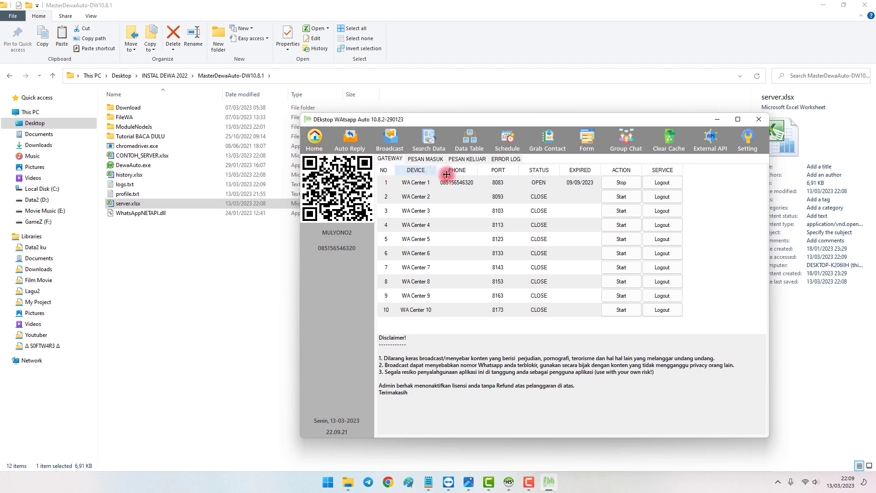
- Compare the details of server.xlsx and CONTOH_SERVER.xlsx in the folder, and bring the Dewa window back up
left_click(149, 242)
left_click(150, 204)
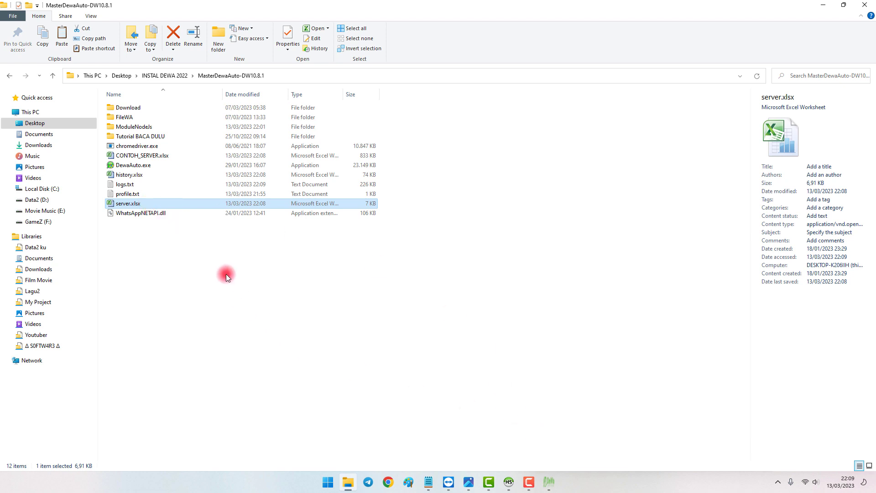
left_click(139, 156)
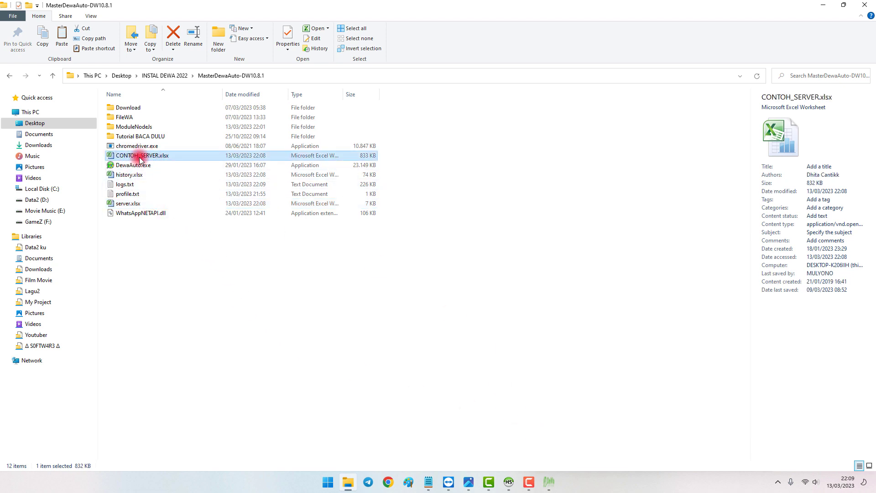
left_click(549, 482)
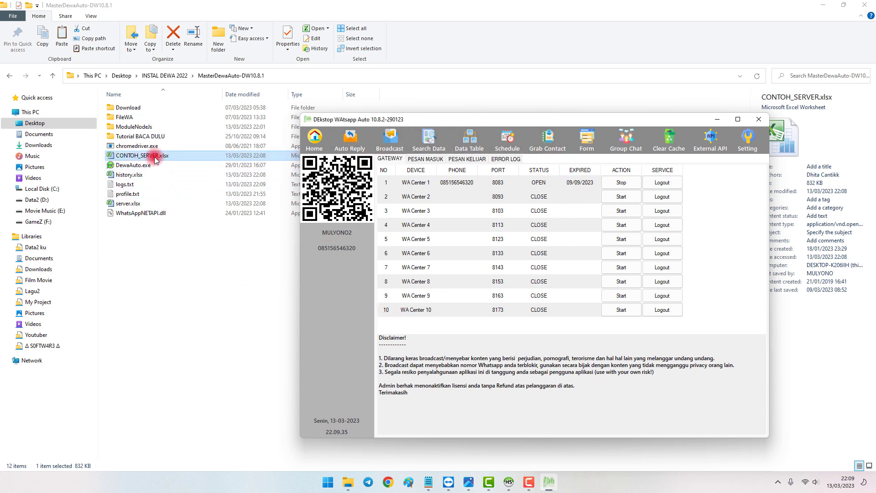
- Check the Auto Reply, Broadcast and Data Table pages for loaded data, and close the Dewa application
left_click(355, 145)
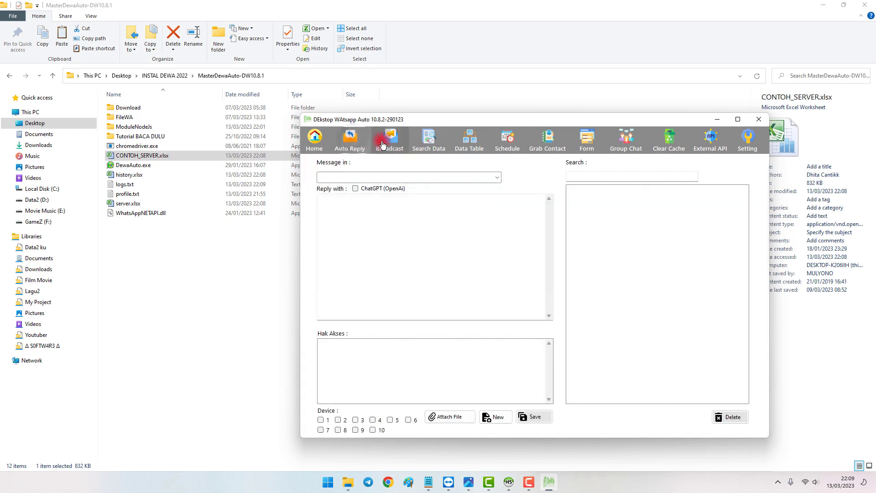
left_click(390, 141)
left_click(463, 144)
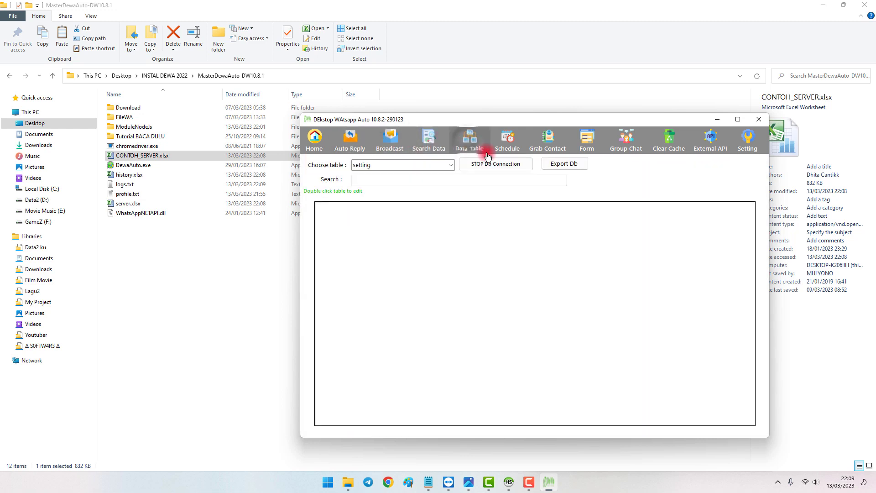
left_click(448, 167)
left_click(760, 121)
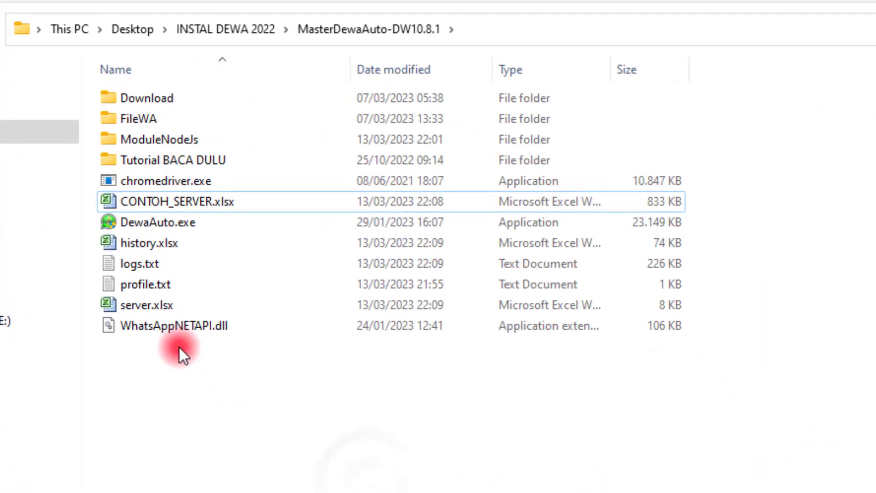
- Delete server.xlsx from the folder and rename CONTOH_SERVER.xlsx to SERVER.xlsx
left_click(172, 305)
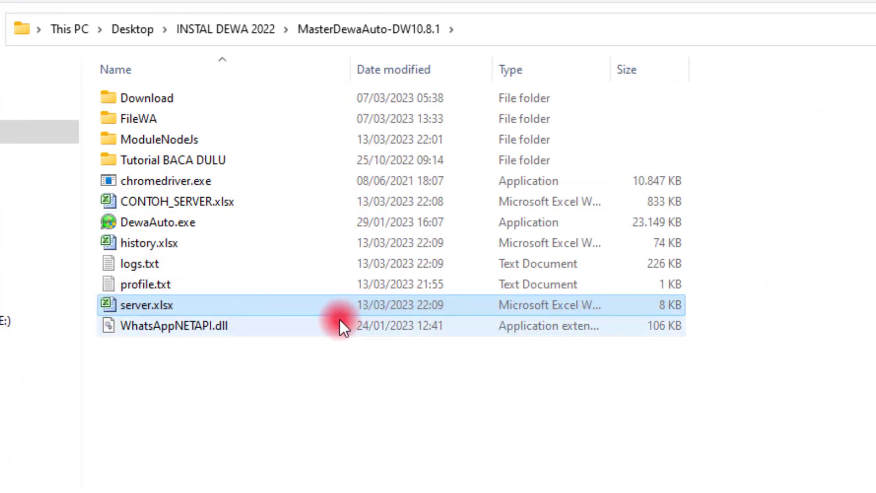
key("Delete")
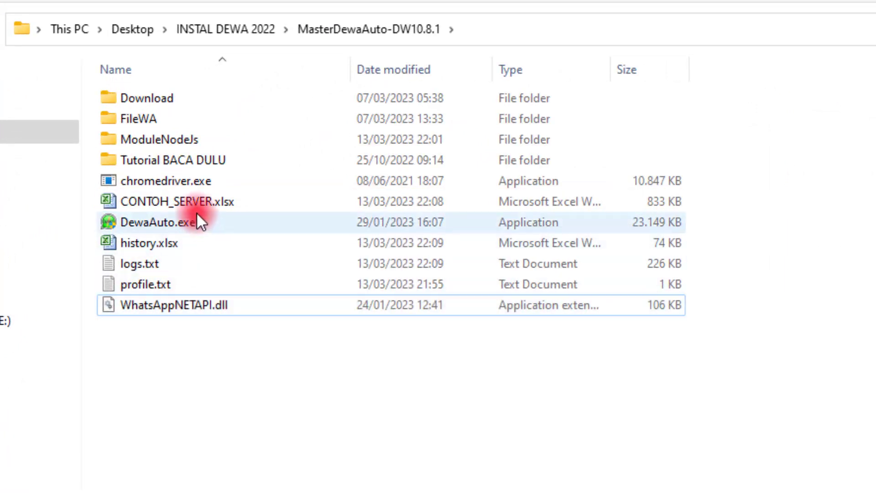
left_click(199, 202)
left_click(199, 201)
key("Home")
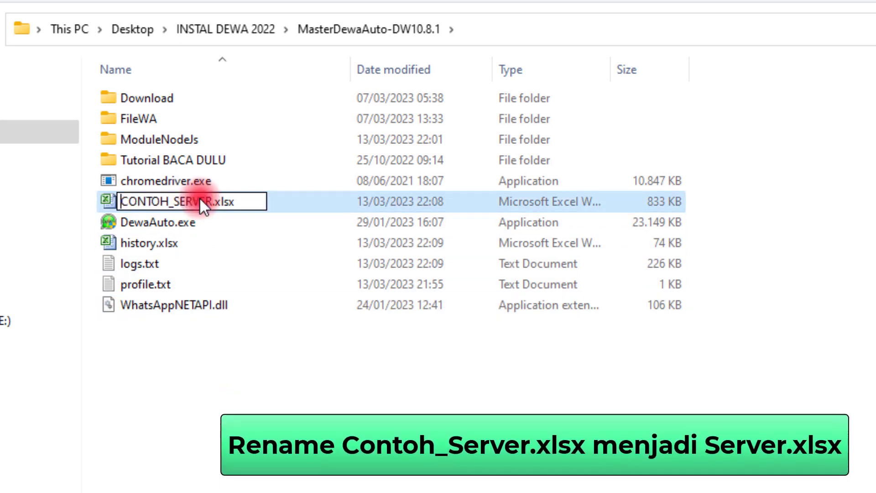
key("Delete")
key("Delete")
key("Delete")
key("Delete")
key("Delete")
key("Delete")
key("Delete")
key("Return")
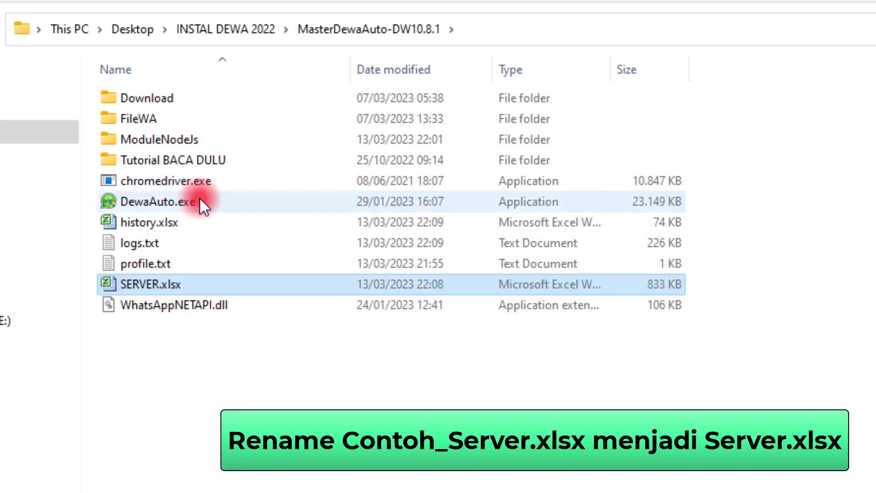
left_click(171, 356)
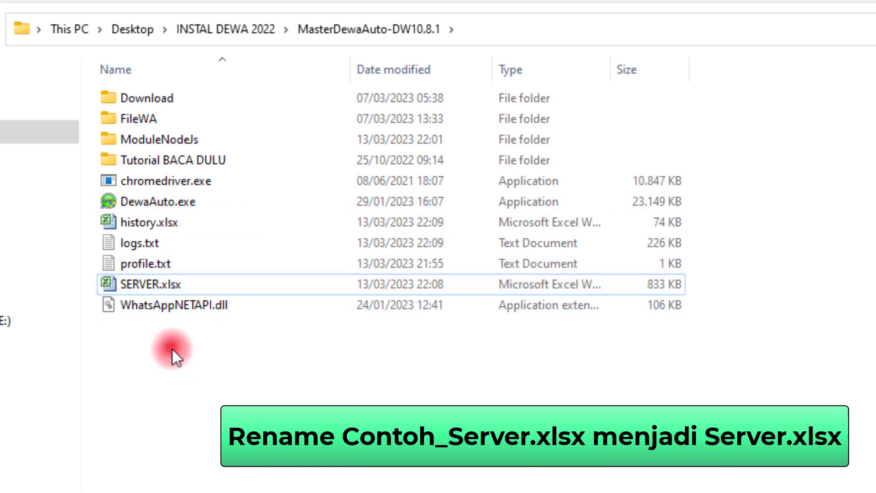
- Launch DewaAuto.exe again and highlight the checklist line "Sudah open, menu aktif, autoreply ga jalan" in the notes
left_click(156, 204)
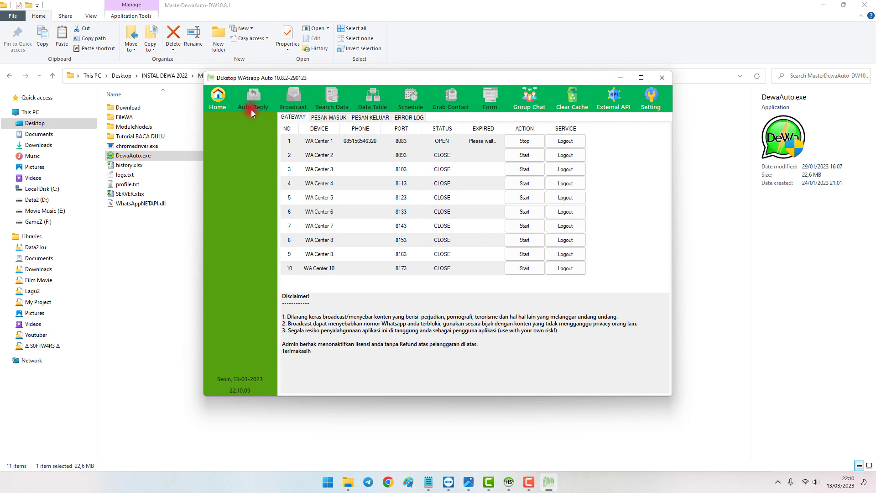
left_click(428, 480)
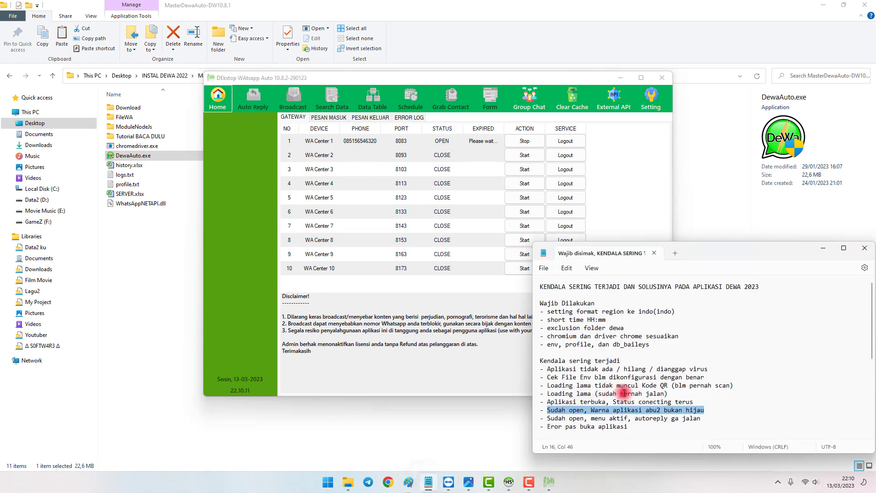
left_click(607, 418)
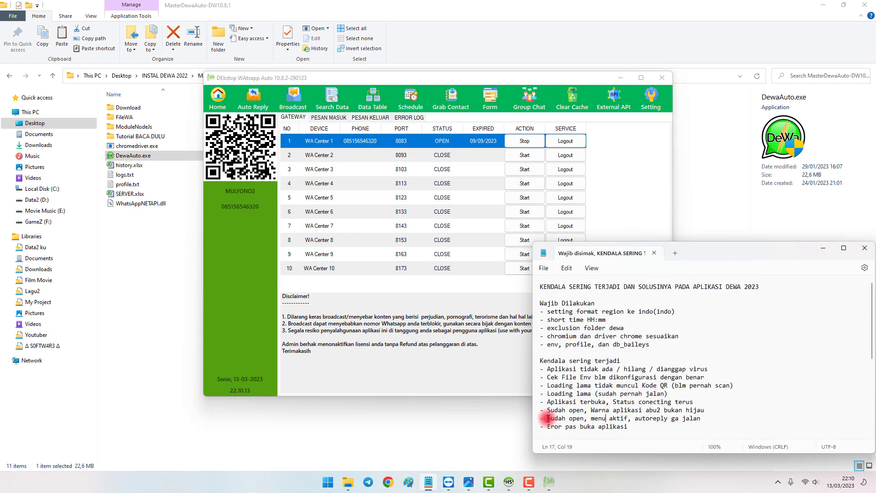
left_click_drag(562, 418, 707, 421)
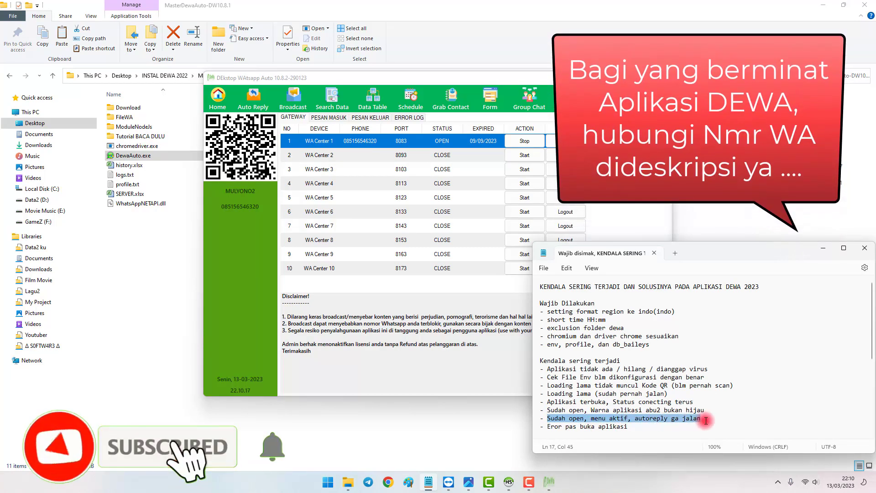
- Examine the Auto Reply messages berjancaradaftar, biaya, info and berjanregma in Dewa, and return to the Home page
left_click(333, 170)
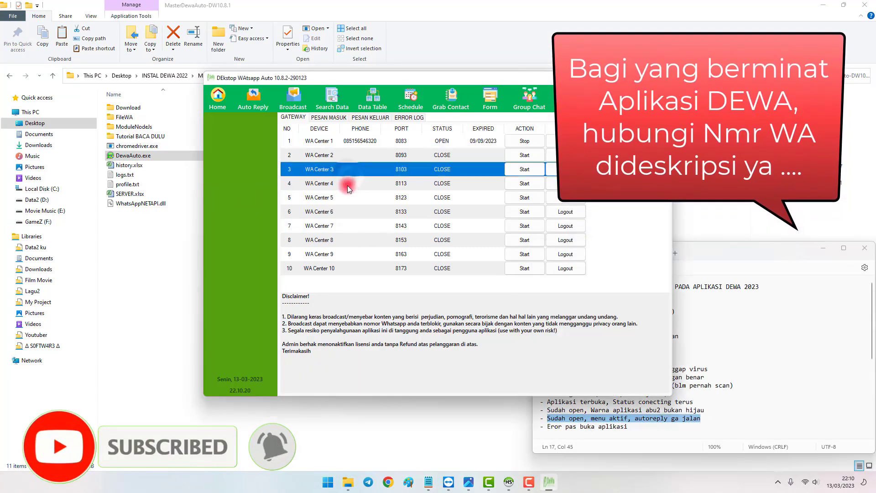
left_click(338, 142)
left_click(254, 100)
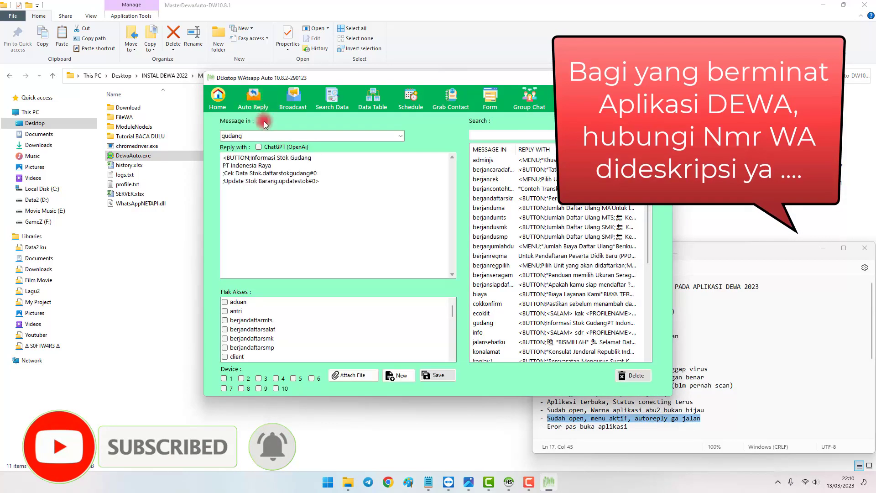
left_click(486, 170)
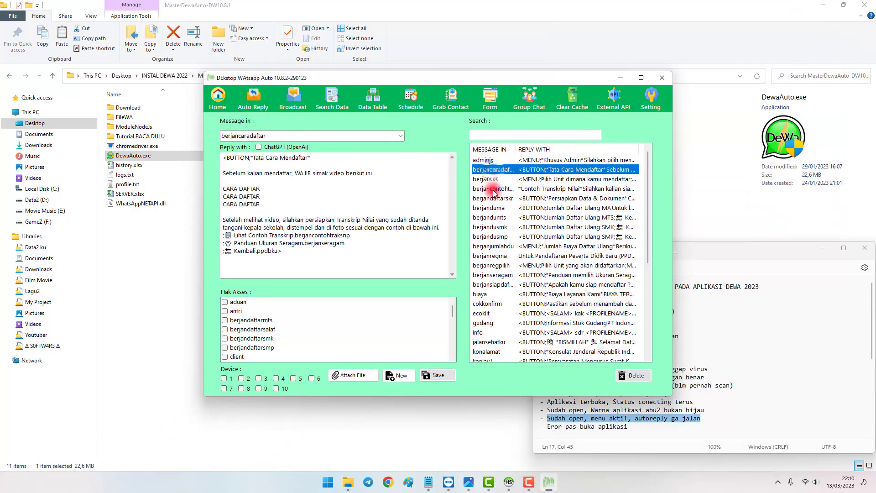
left_click(487, 295)
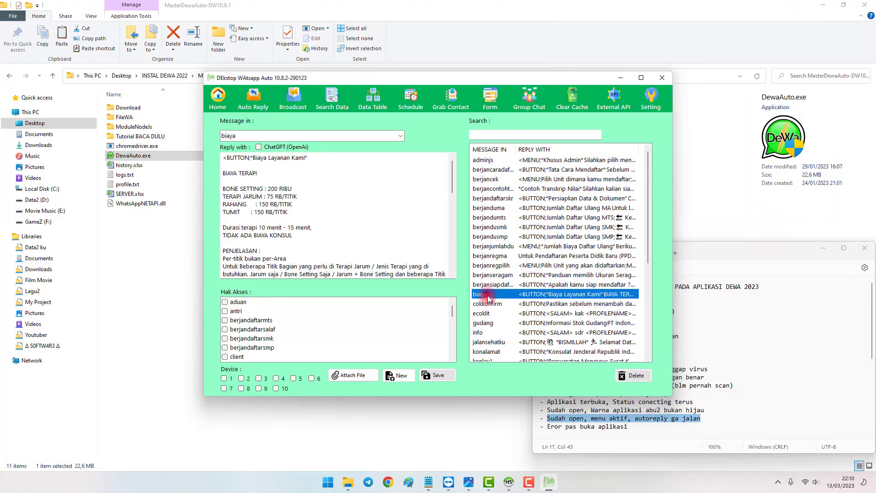
left_click(485, 335)
left_click(314, 223)
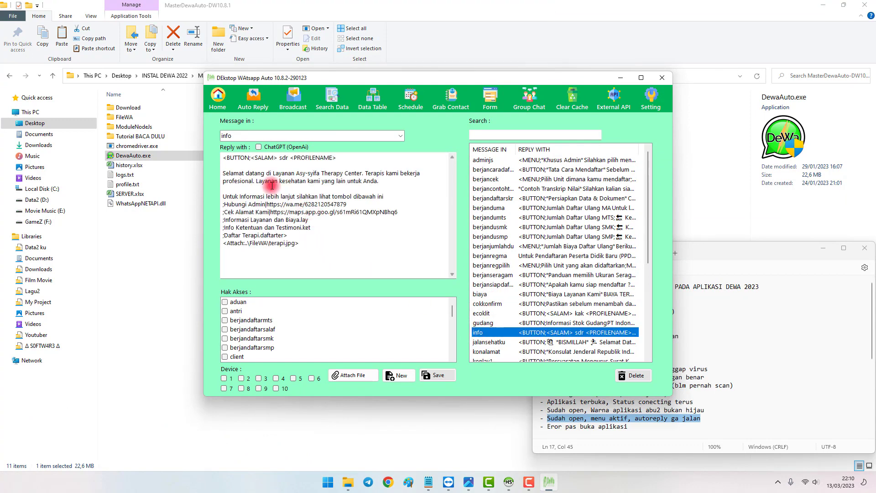
left_click(242, 163)
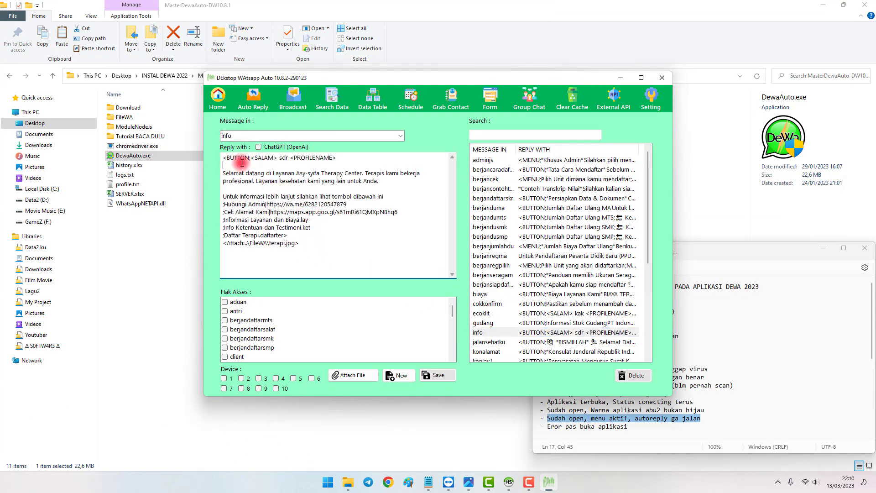
left_click(508, 257)
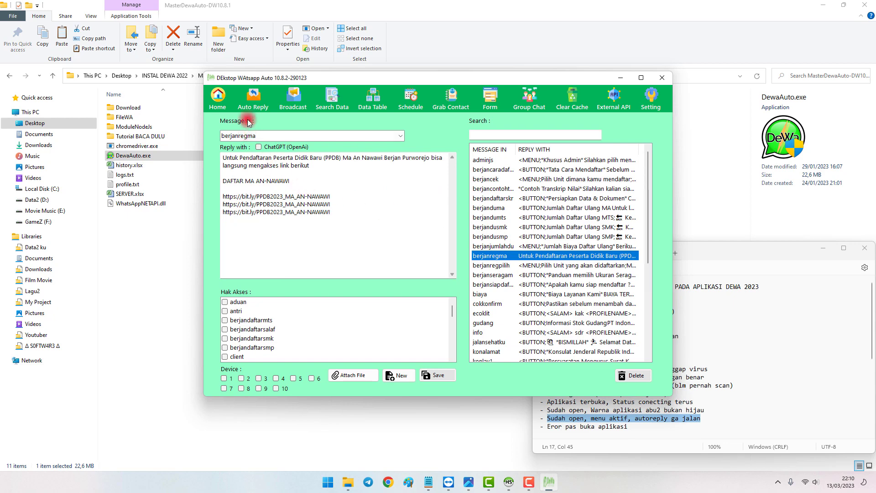
left_click(221, 101)
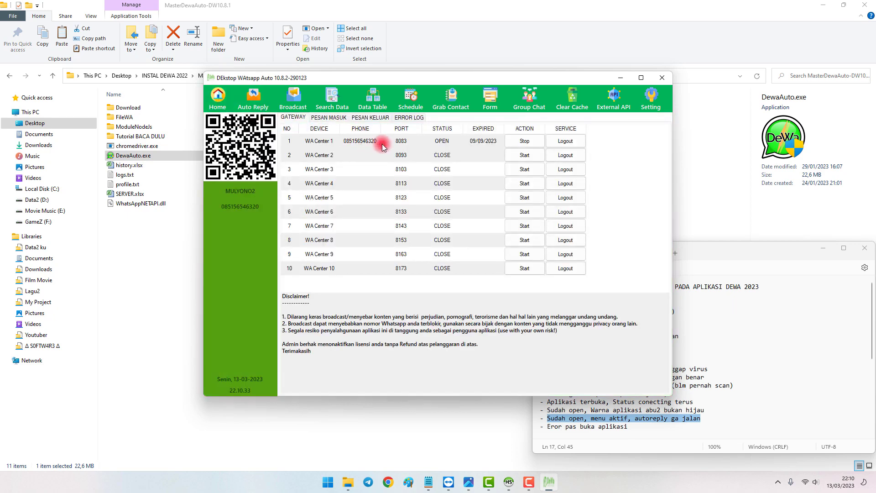
- Check the status of WA Center 1 in the gateway list, and restart it by stopping and starting the device
left_click(455, 144)
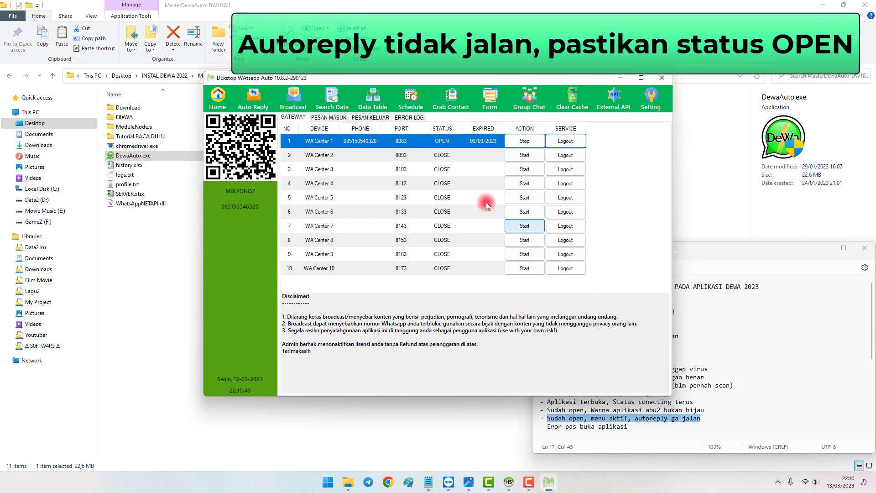
left_click_drag(442, 81, 397, 89)
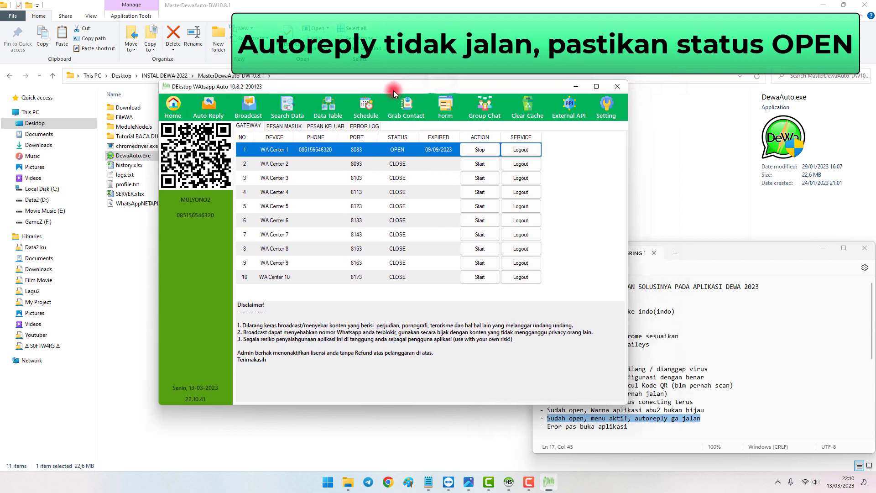
left_click(176, 113)
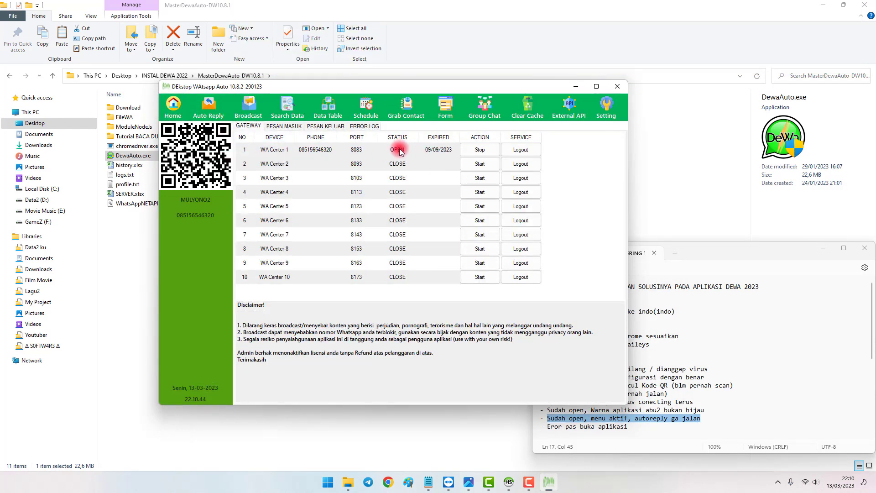
left_click(394, 151)
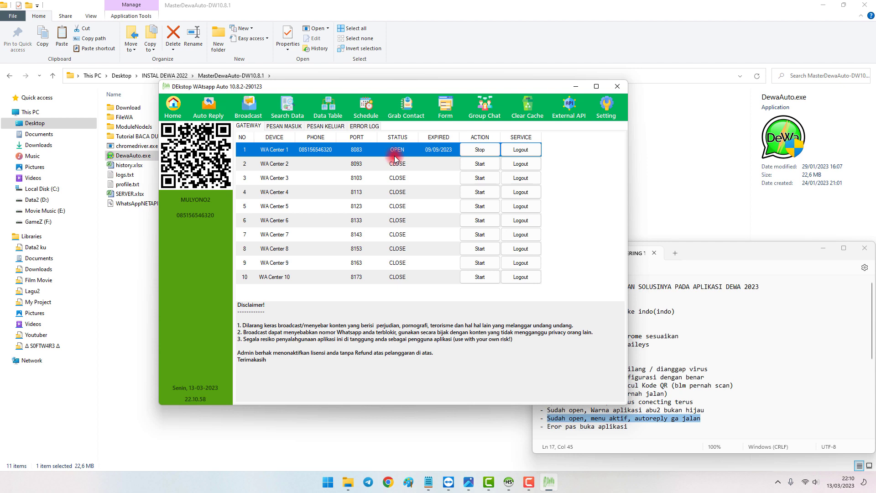
left_click(480, 150)
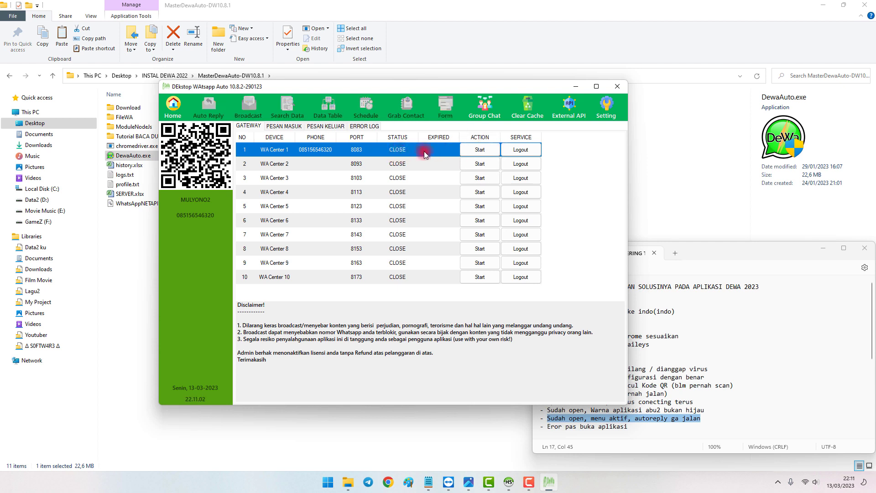
left_click(479, 151)
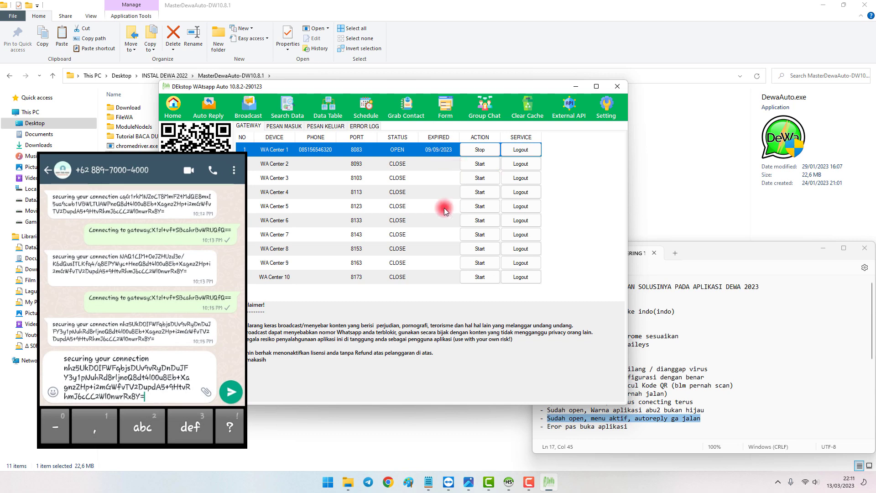
- Review the autoreply line in the notes and highlight the checklist line "Eror pas buka aplikasi"
left_click(702, 452)
left_click_drag(569, 418, 701, 418)
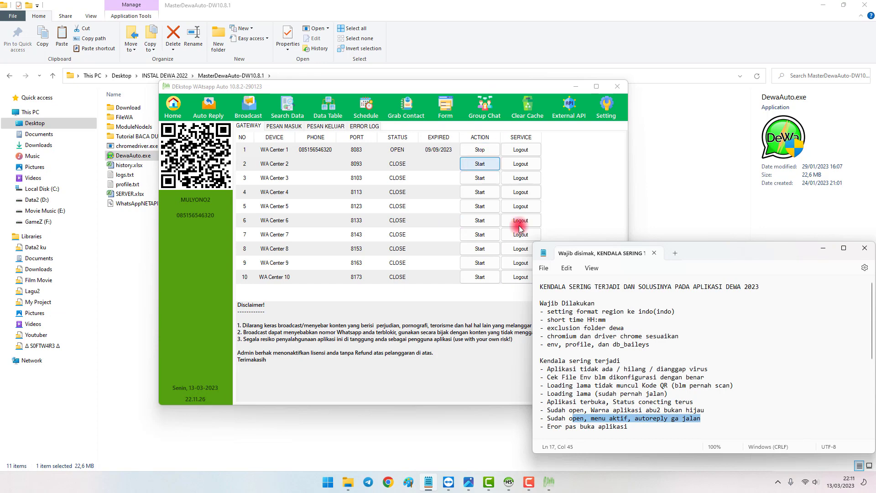
left_click(646, 410)
scroll(642, 365, "down", 5)
scroll(622, 357, "up", 5)
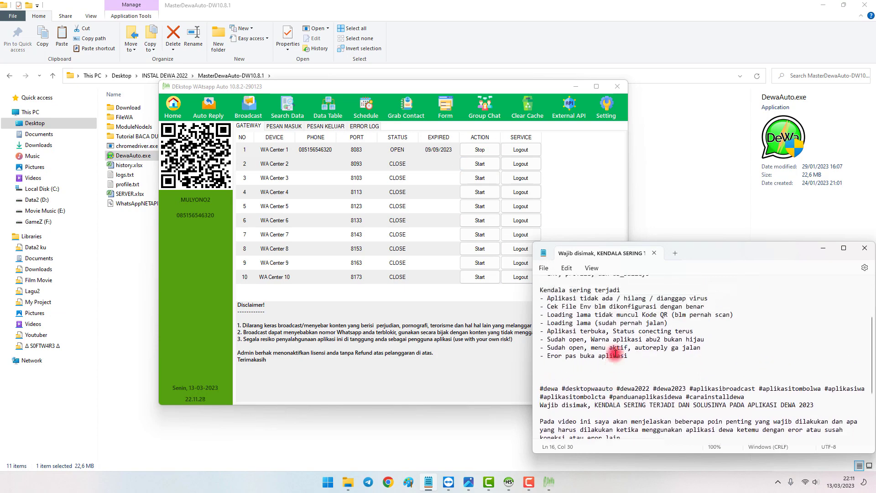
left_click_drag(637, 419, 539, 417)
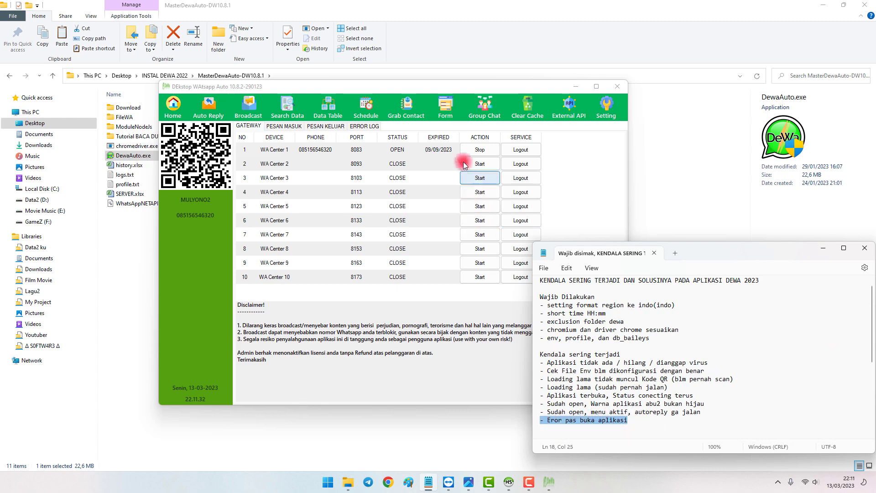
- Stop the WA Center 1 device and close the Dewa application
left_click(417, 152)
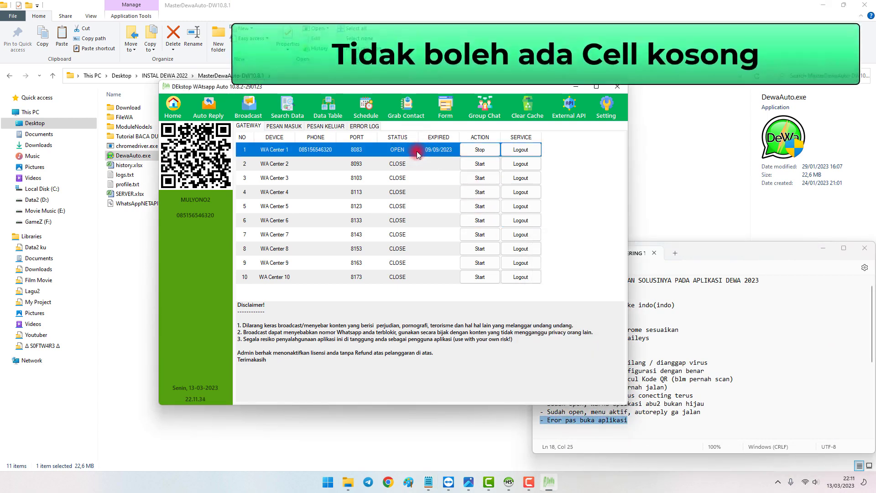
left_click(474, 149)
left_click(617, 86)
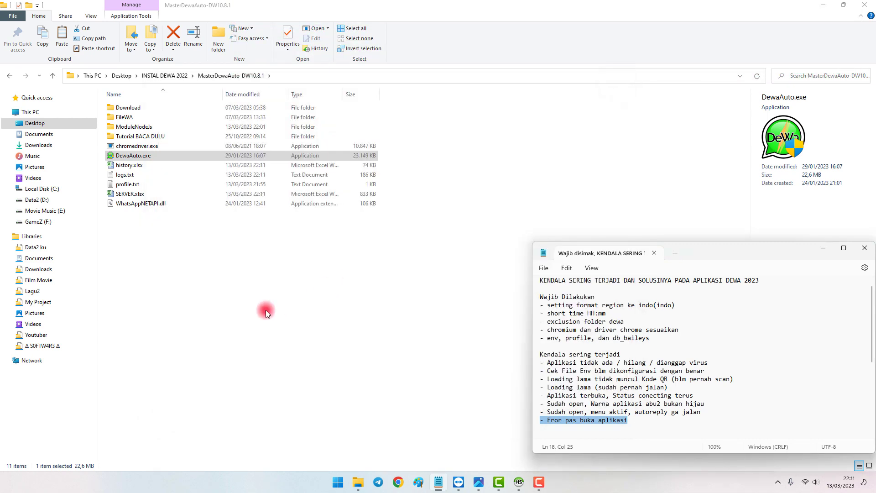
- Open SERVER.xlsx from the folder and clear cells B120 and C121 on the SETTING sheet
left_click(262, 311)
double_click(131, 195)
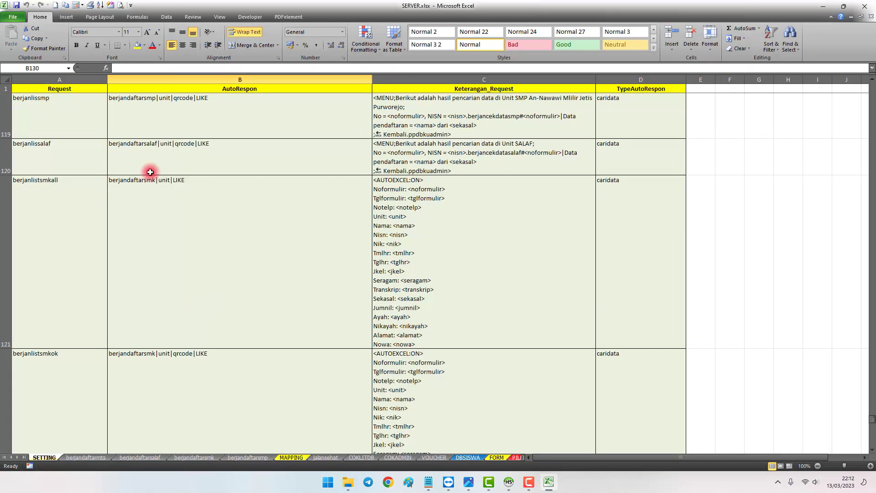
left_click(172, 153)
key("Delete")
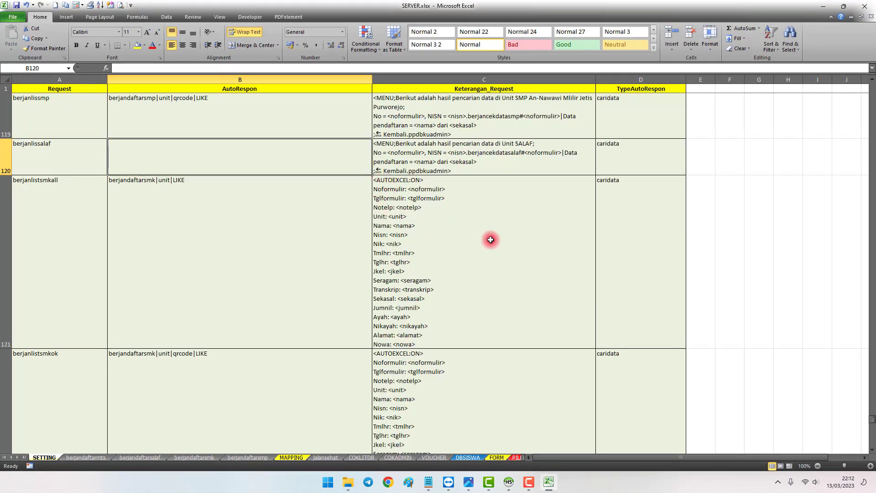
left_click(613, 217)
left_click(477, 241)
key("Delete")
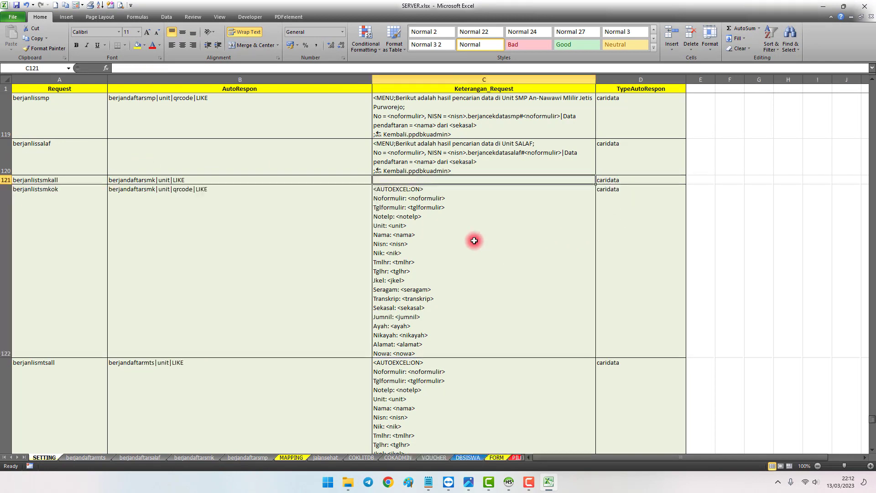
- Fill the empty cells B120 and C121 with yellow to mark them, and close the workbook
left_click(332, 163)
left_click(365, 180)
left_click(329, 163)
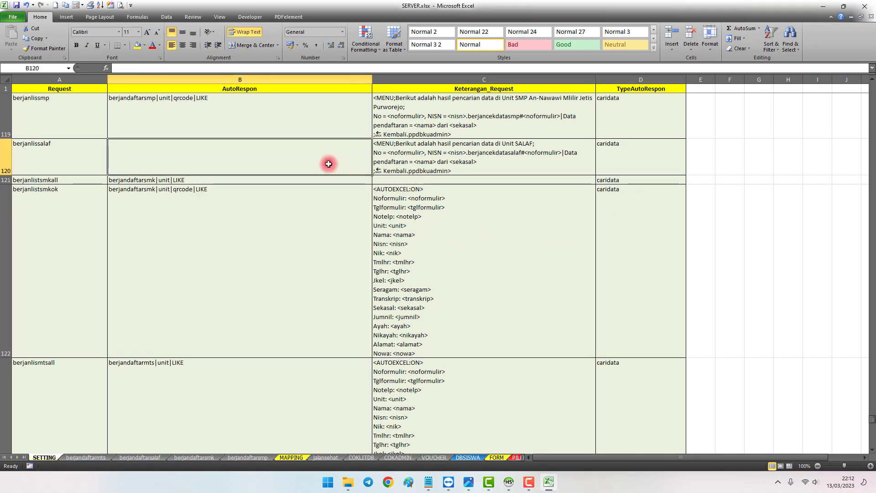
left_click(382, 179, "ctrl")
left_click(135, 45)
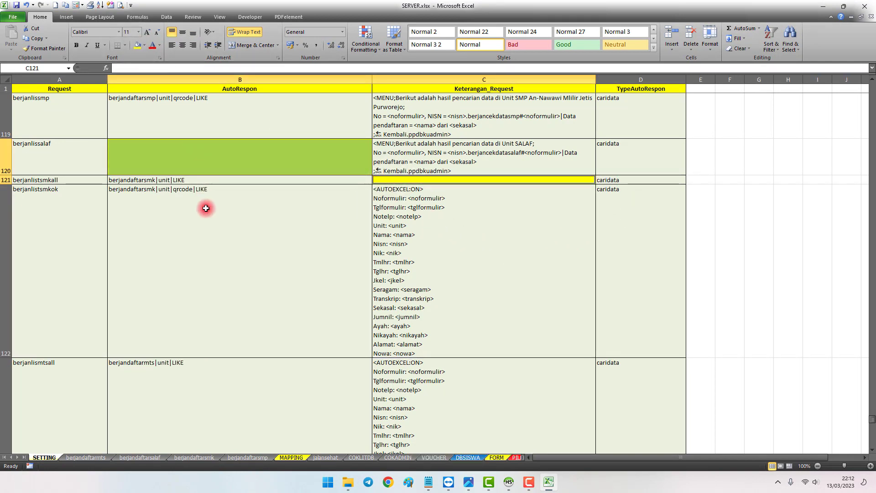
left_click(254, 157)
left_click(401, 182)
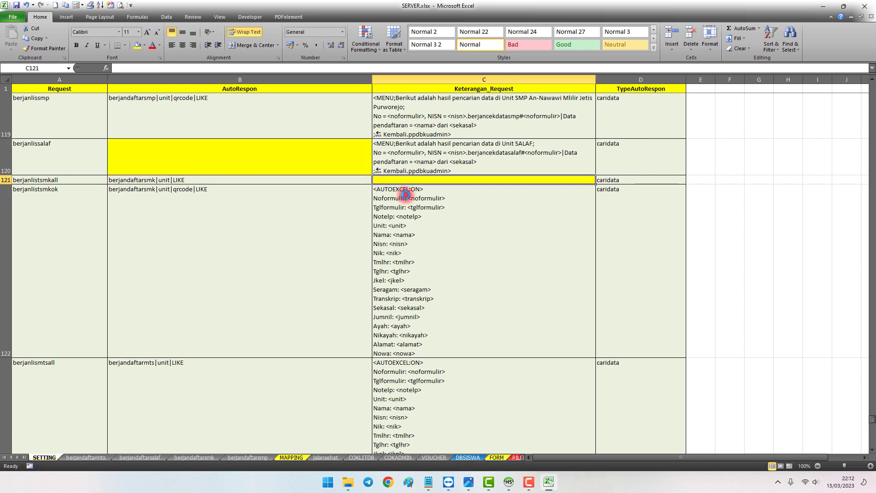
left_click(859, 9)
left_click(431, 284)
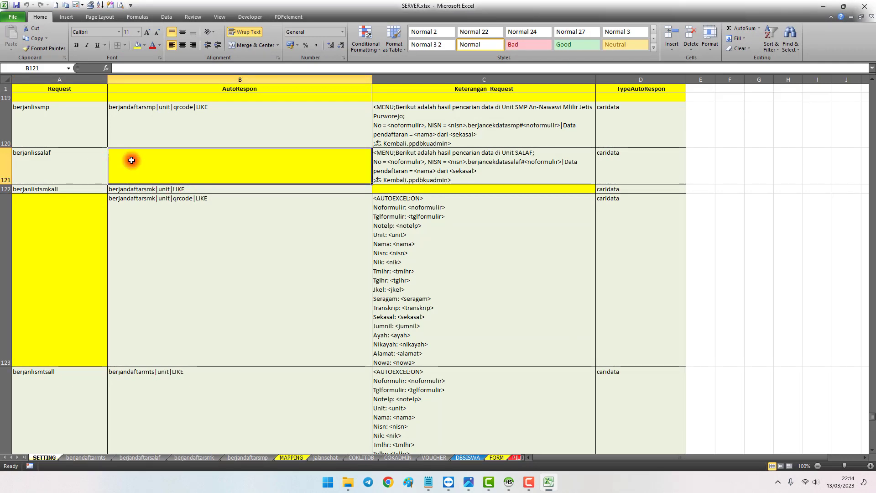
- Delete rows 121 to 123, which contain the empty yellow cells, from the SETTING sheet
left_click(619, 161)
left_click(246, 172)
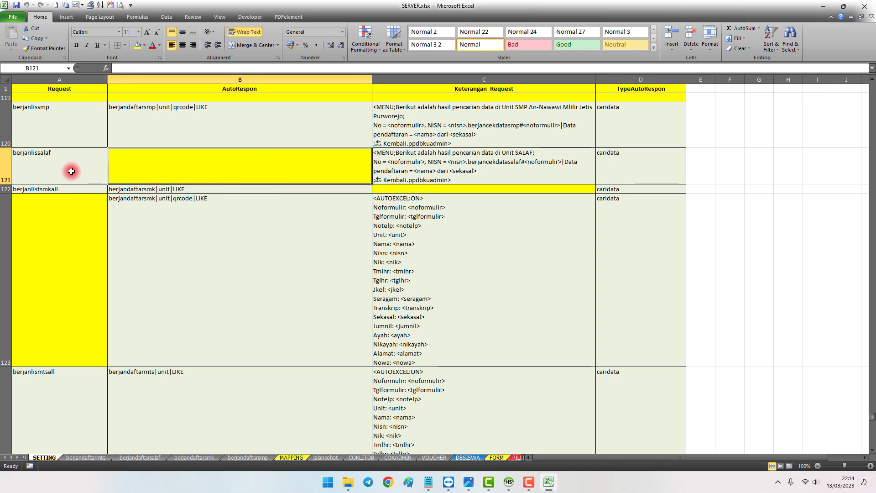
left_click(4, 168)
left_click_drag(5, 168, 8, 214)
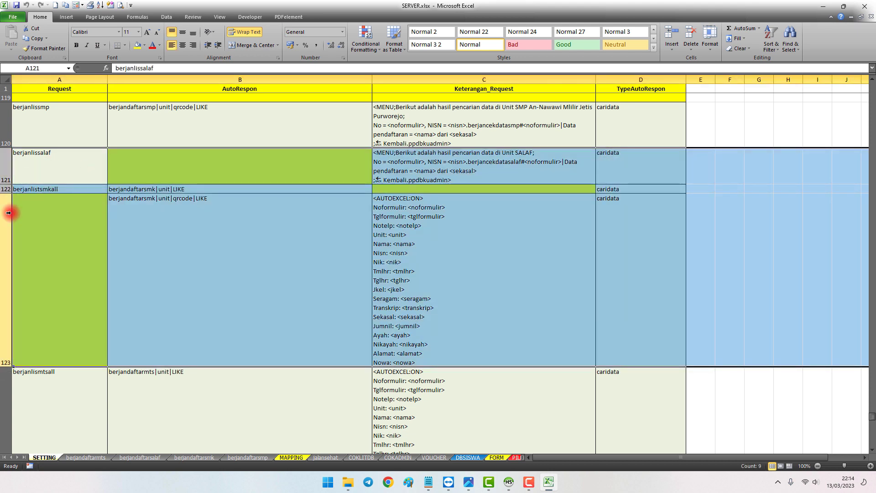
right_click(9, 212)
left_click(35, 283)
left_click(200, 240)
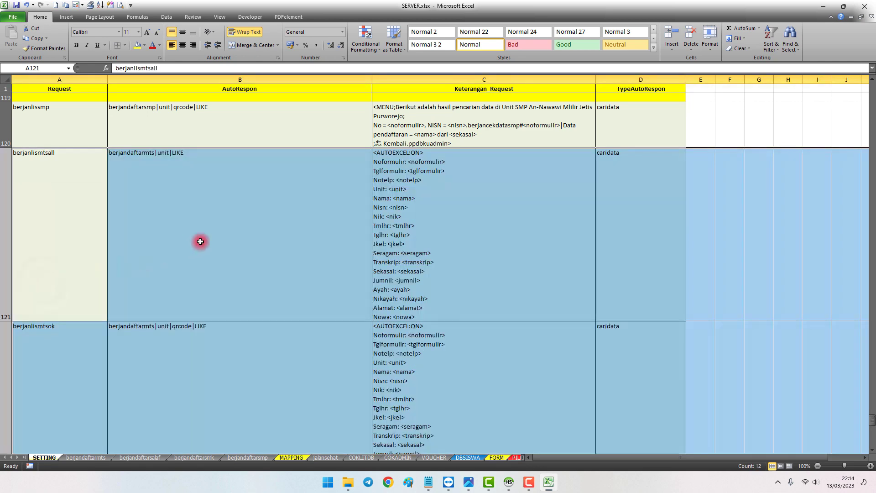
- Delete the empty yellow row 119 below the berjanlismts entry on the SETTING sheet
scroll(196, 238, "up", 1)
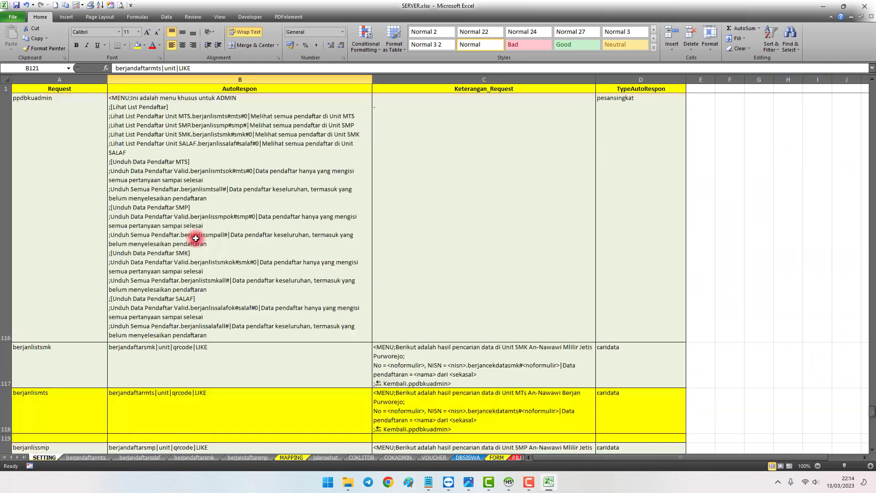
right_click(6, 438)
left_click(32, 379)
left_click(186, 303)
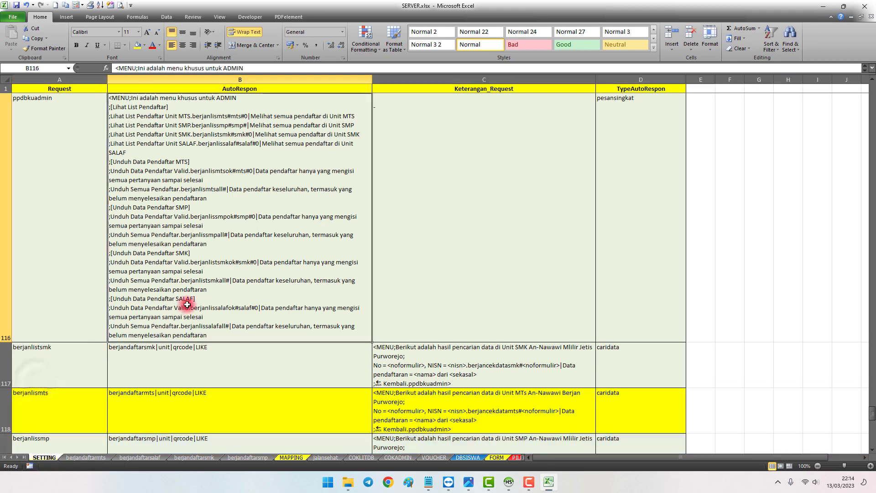
- Close the SERVER.xlsx workbook and bring up the notes listing common Dewa problems
scroll(229, 299, "down", 1)
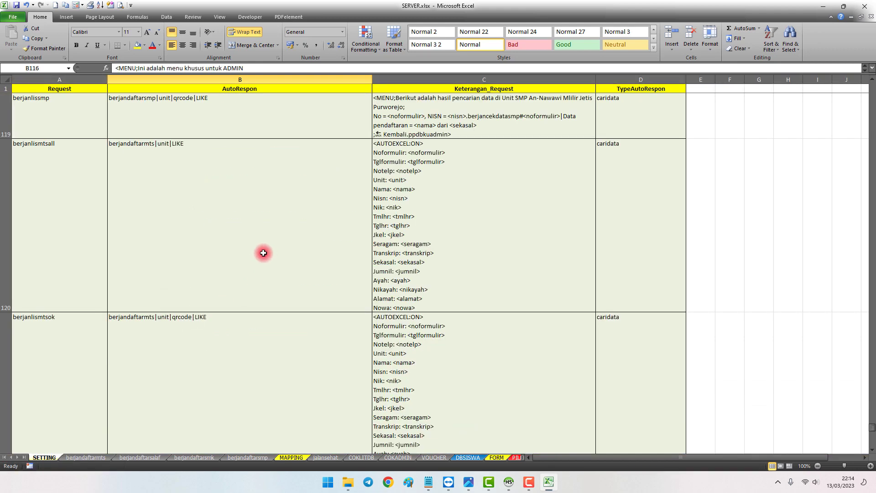
left_click(861, 8)
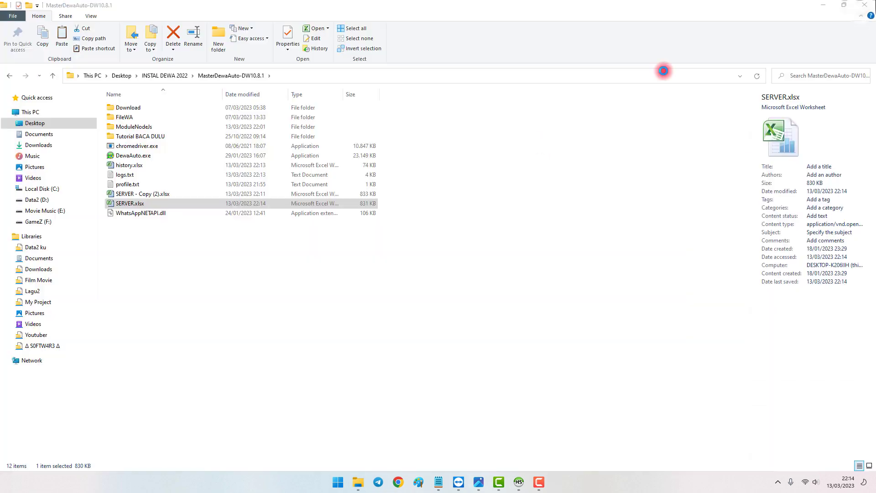
left_click(339, 301)
key("alt+Tab")
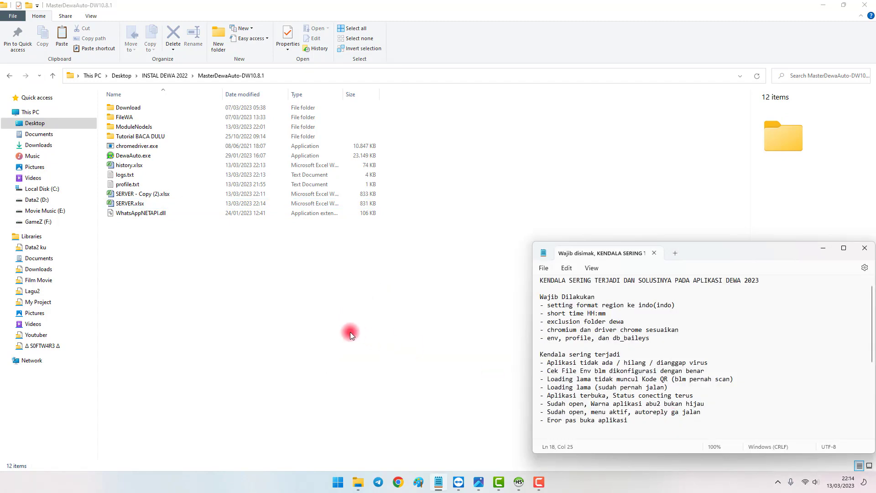
- Launch DewaAuto.exe from the MasterDewaAuto-DW10.8.1 folder and move its window clear of the file list
left_click(169, 286)
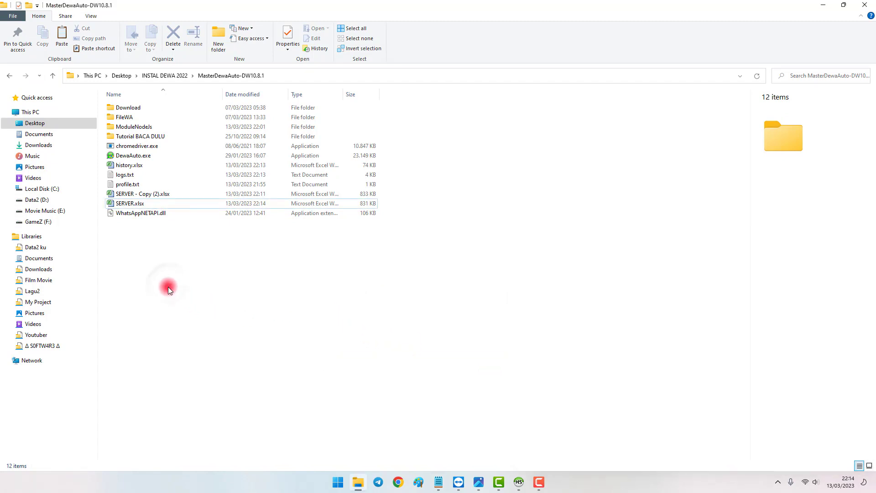
left_click(134, 157)
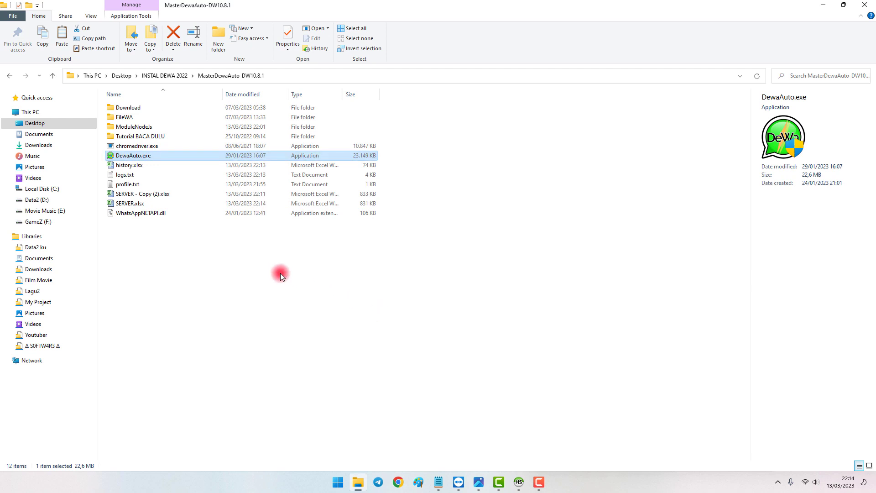
key("Return")
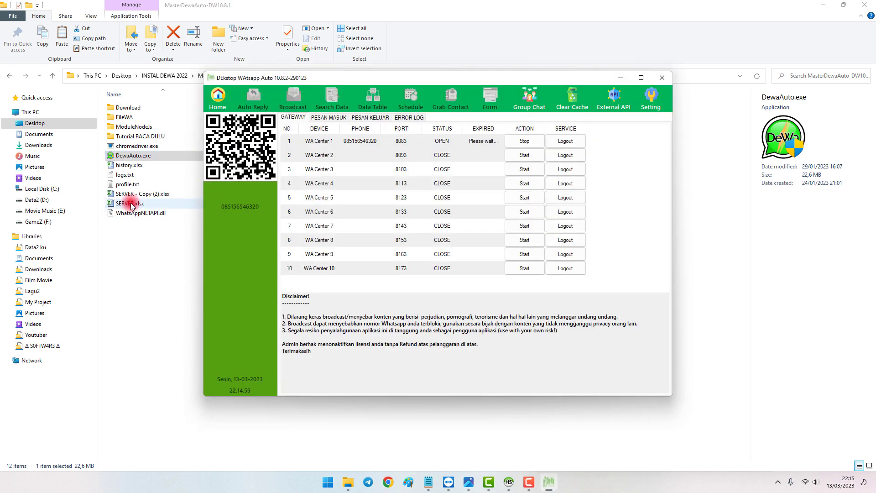
left_click_drag(368, 80, 510, 79)
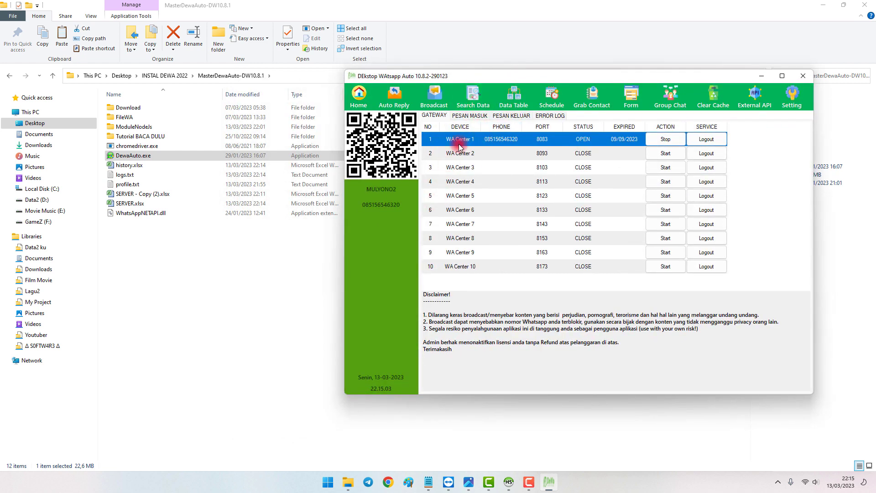
- Try to open SERVER.xlsx while the Dewa application is running, and close the empty Excel window
double_click(152, 205)
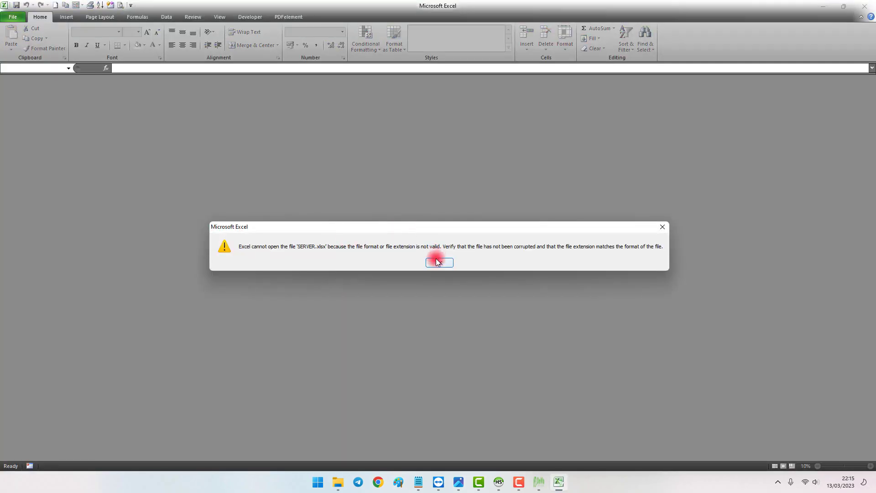
left_click(438, 263)
left_click(541, 483)
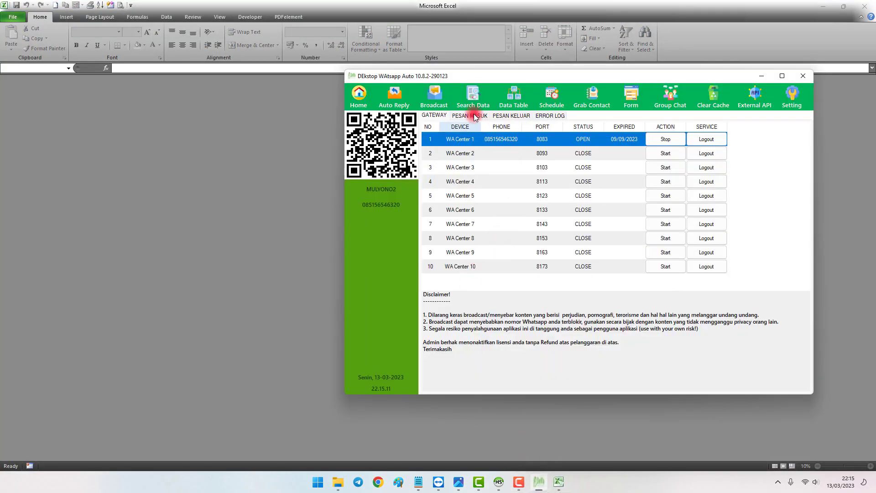
left_click_drag(492, 75, 495, 113)
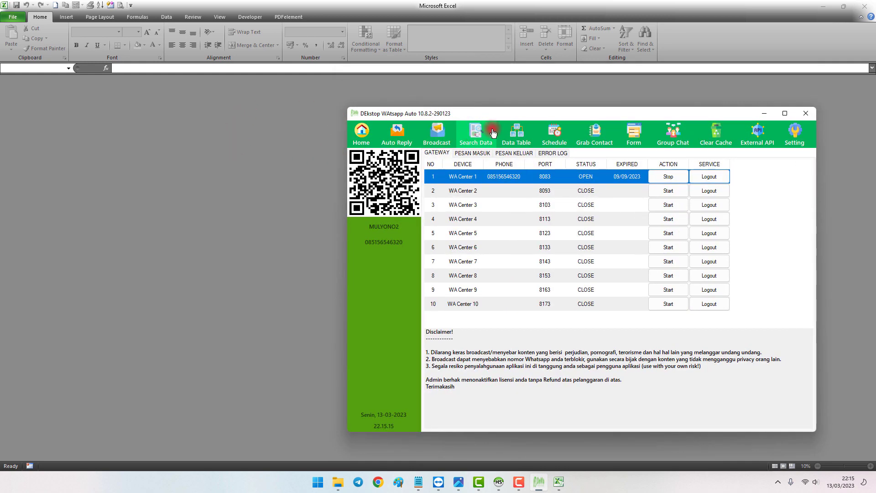
left_click_drag(506, 113, 504, 100)
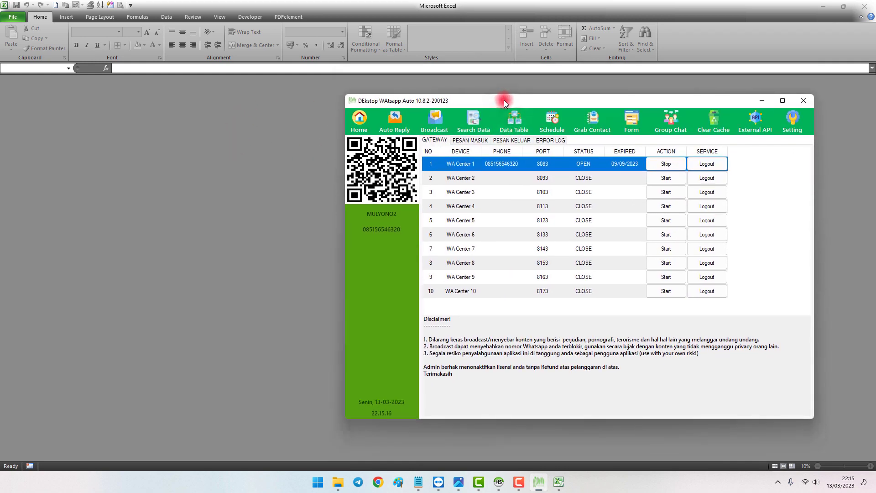
left_click(825, 12)
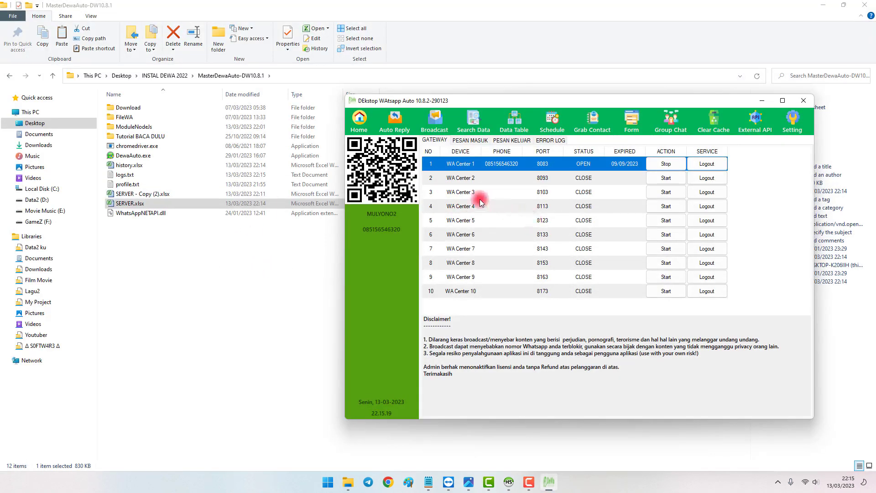
- Close the Dewa application, open SERVER.xlsx without updating its links, and close the workbook
left_click(804, 100)
left_click(261, 337)
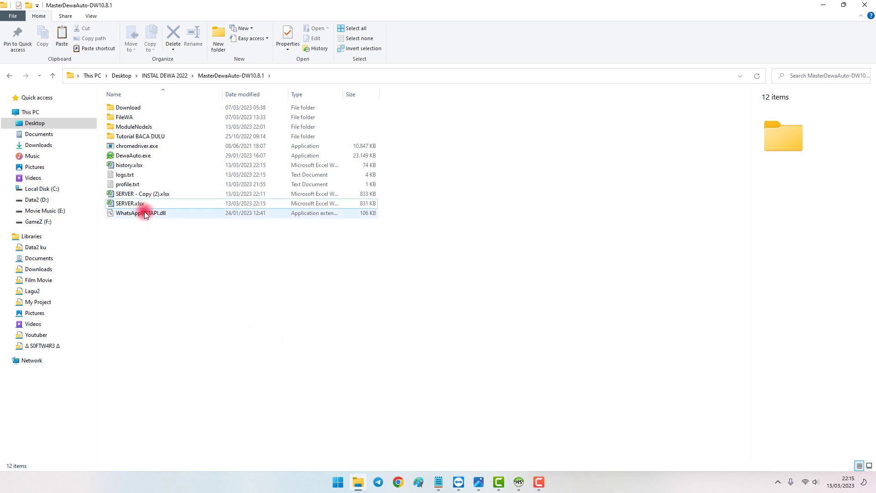
double_click(137, 204)
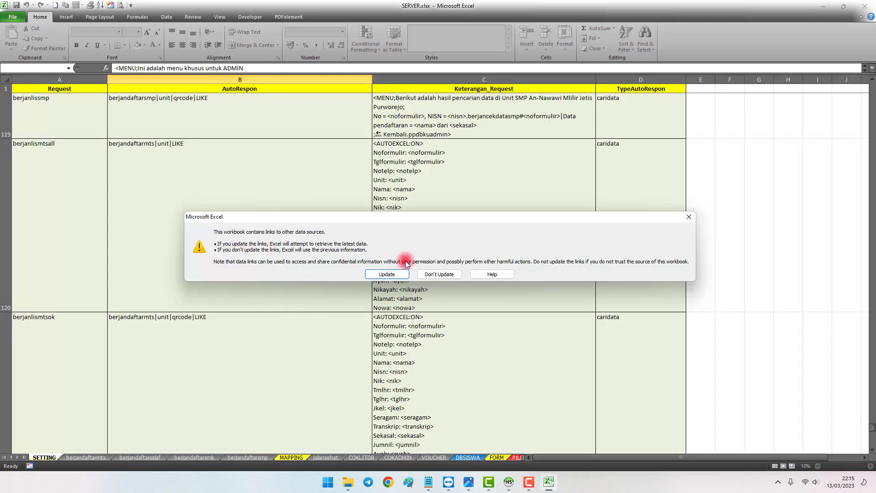
left_click(443, 274)
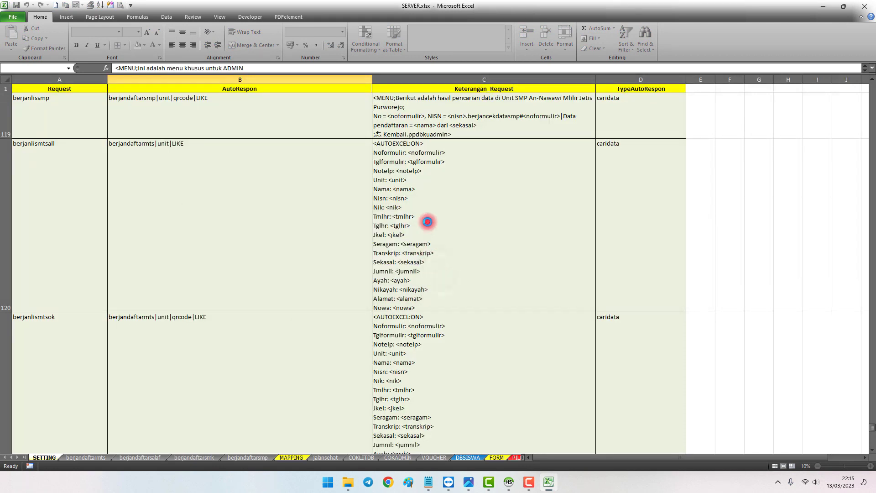
left_click(423, 220)
left_click(866, 7)
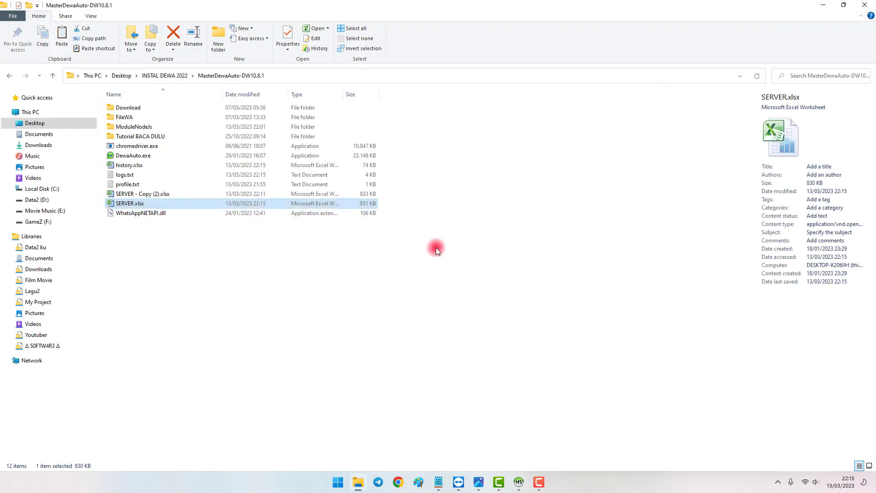
- Reopen SERVER.xlsx without updating its links and try to launch DewaAuto.exe while the workbook is open
double_click(155, 203)
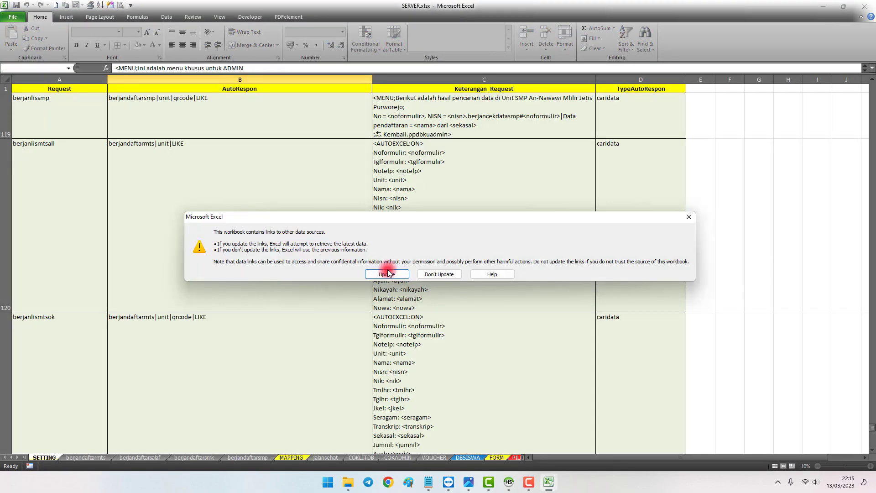
left_click(431, 275)
left_click(325, 247)
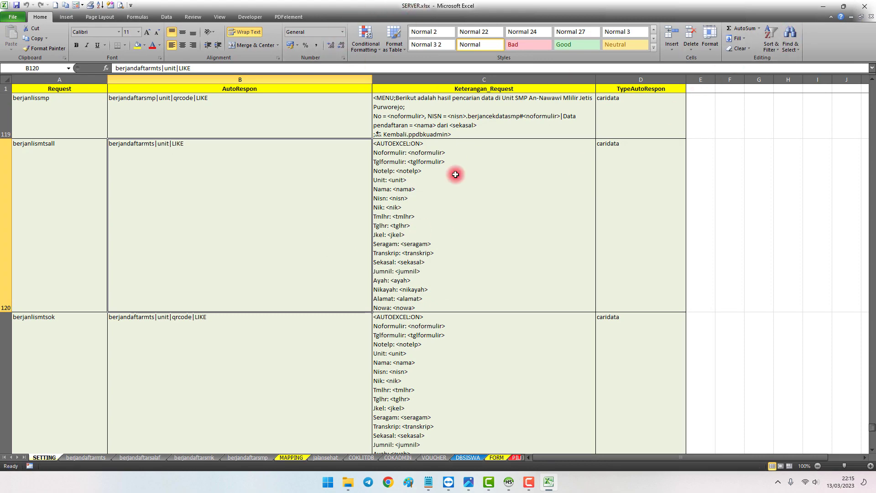
left_click(347, 481)
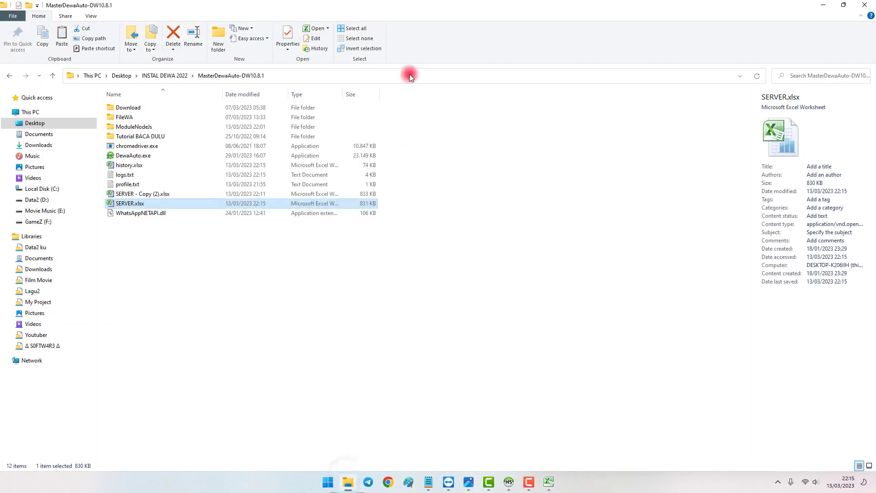
left_click_drag(413, 6, 534, 84)
left_click(457, 243)
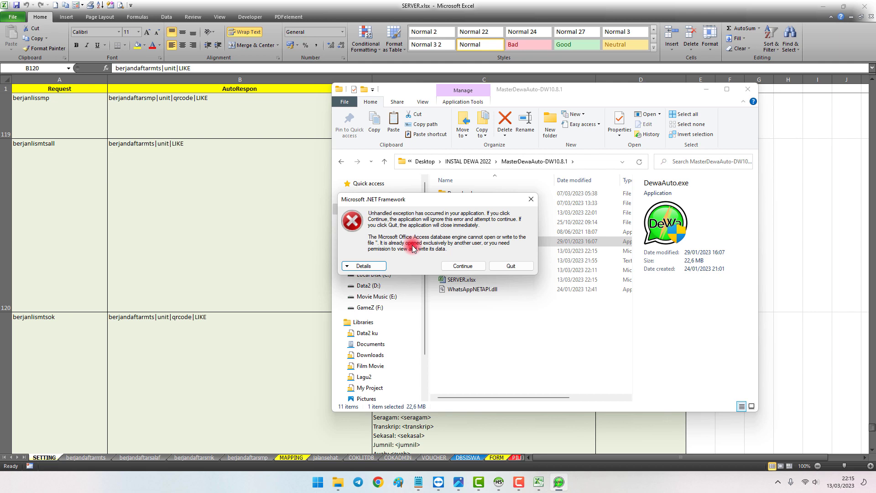
- Quit the Dewa application from the unhandled exception dialog and close the SERVER.xlsx workbook
left_click(513, 267)
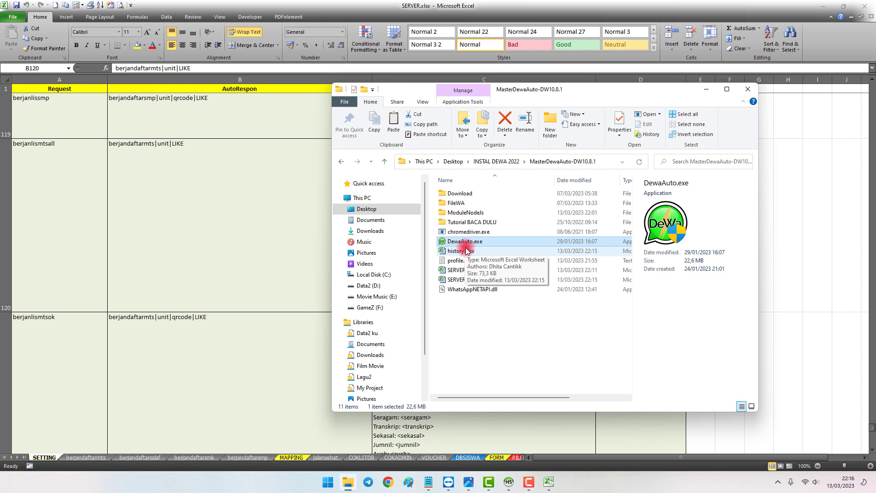
left_click(249, 200)
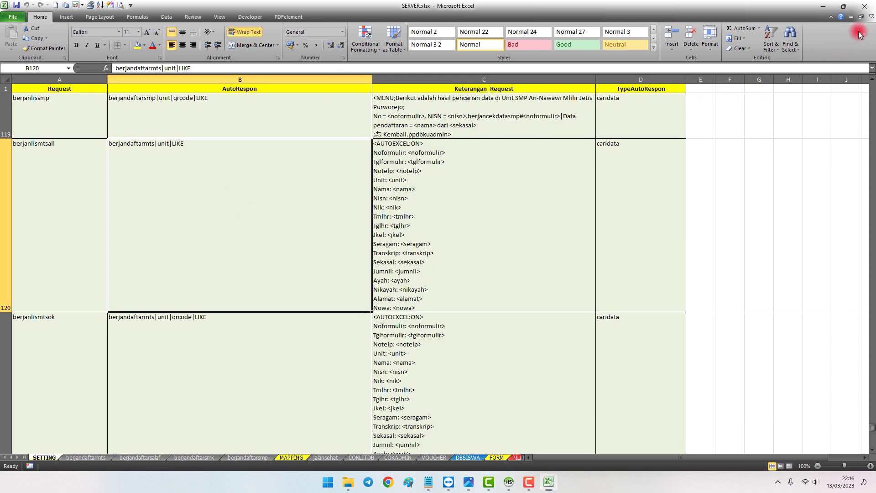
left_click(865, 8)
left_click(528, 371)
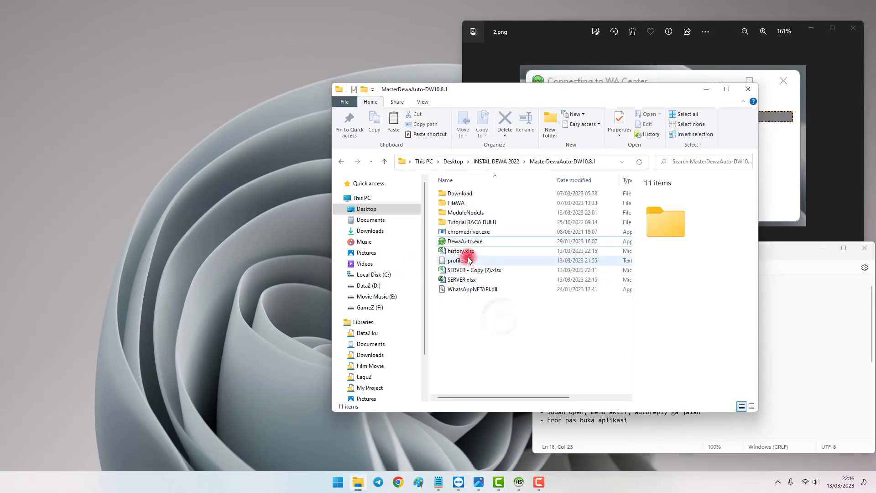
- Minimize the 2.png image and arrange the MasterDewaAuto-DW10.8.1 folder and the notes side by side on the desktop
left_click_drag(669, 94, 355, 118)
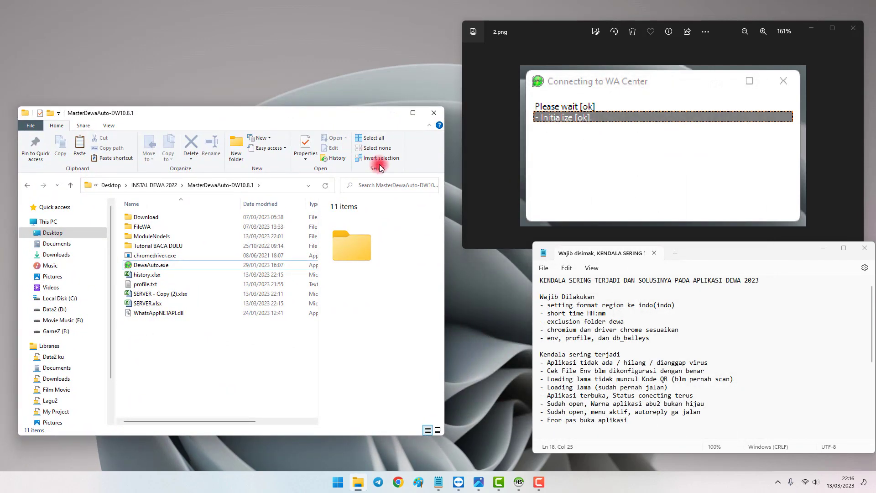
left_click(812, 28)
left_click(603, 291)
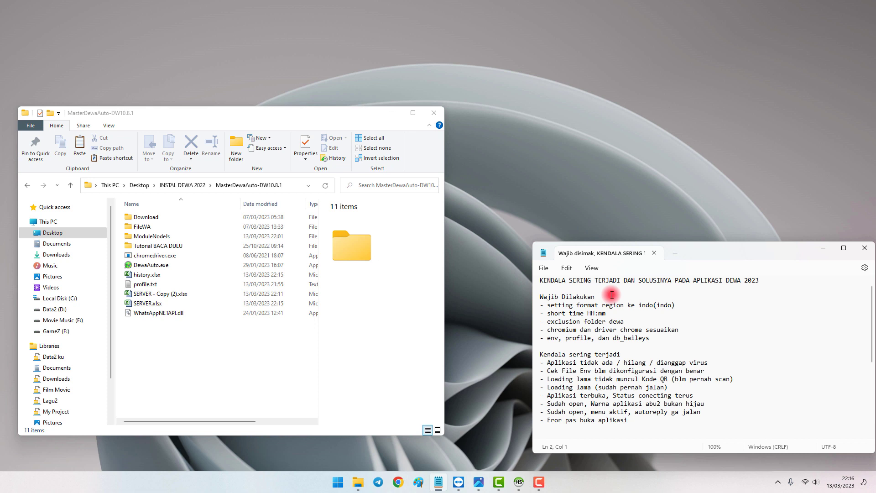
left_click_drag(730, 255, 687, 239)
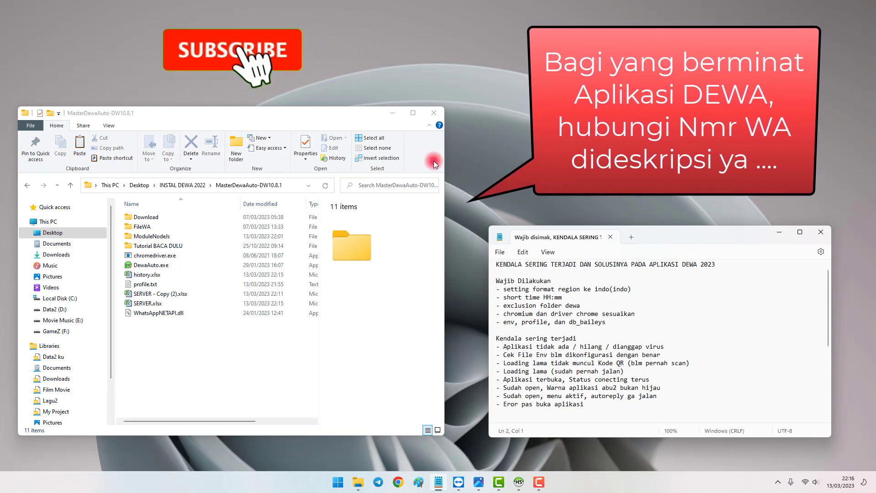
left_click_drag(331, 116, 341, 116)
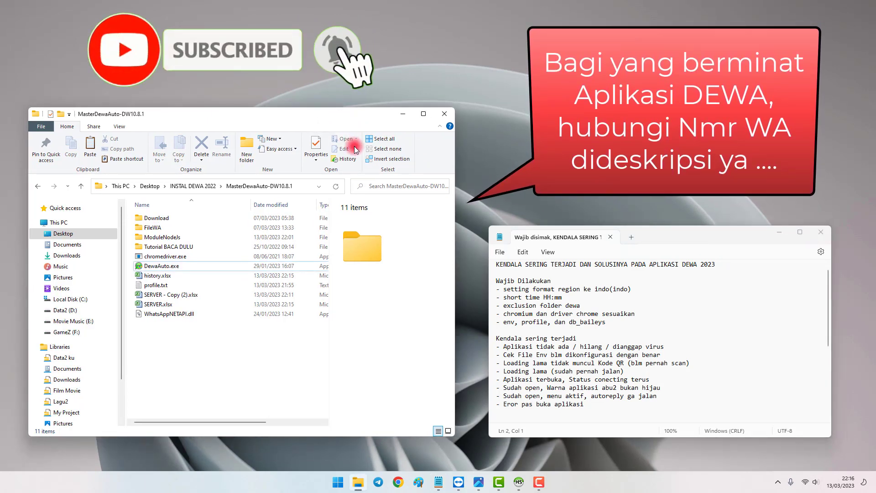